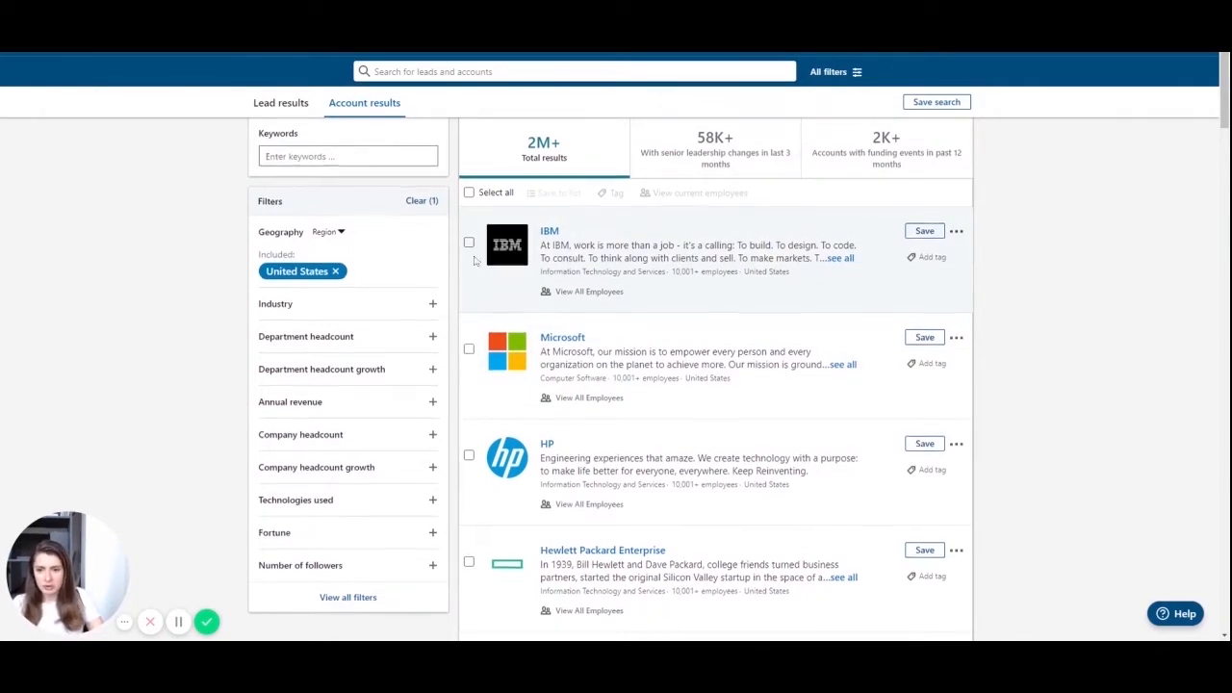
- Add Nonprofit Organization Management as the account industry filter
{"action": "scroll", "coordinate": [371, 259], "scroll_direction": "down", "scroll_amount": 1}
{"action": "scroll", "coordinate": [371, 279], "scroll_direction": "up", "scroll_amount": 1}
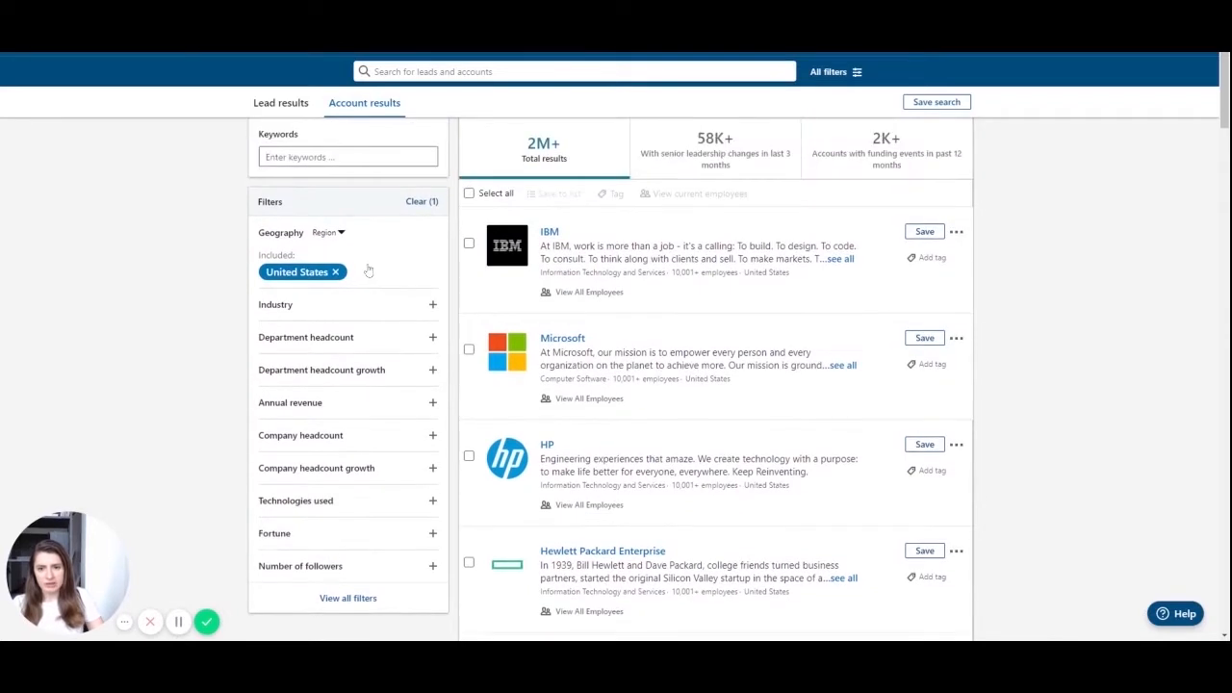
{"action": "scroll", "coordinate": [367, 279], "scroll_direction": "up", "scroll_amount": 1}
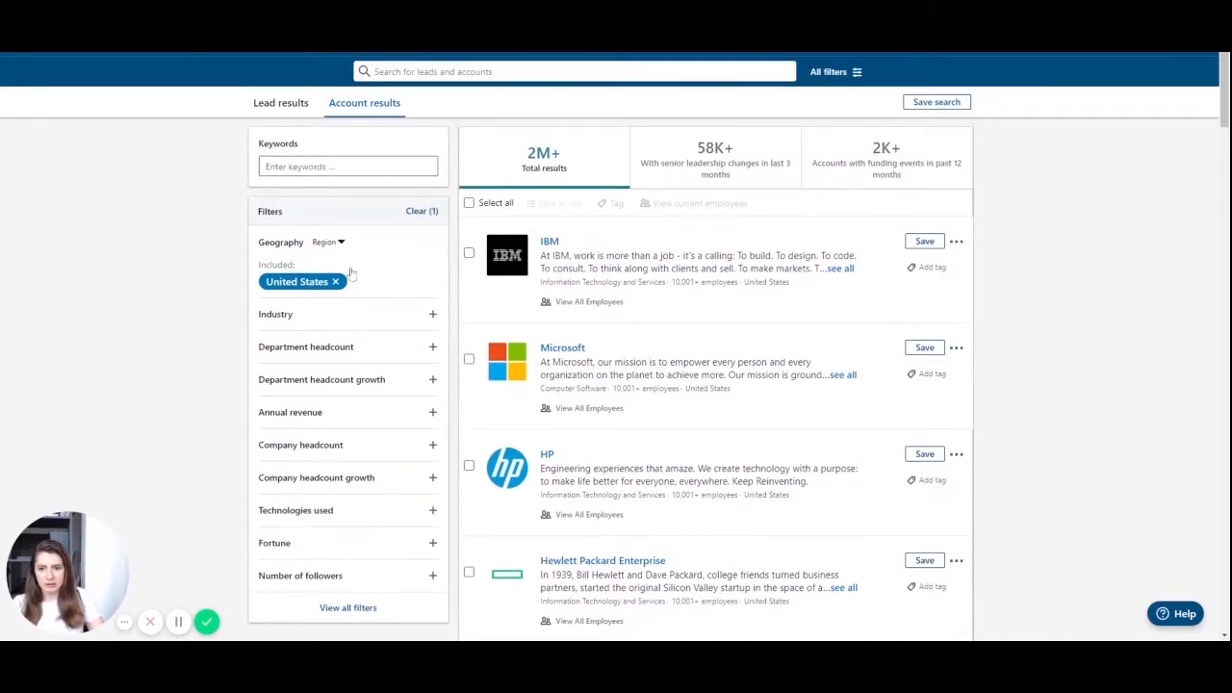
{"action": "left_click", "coordinate": [432, 315]}
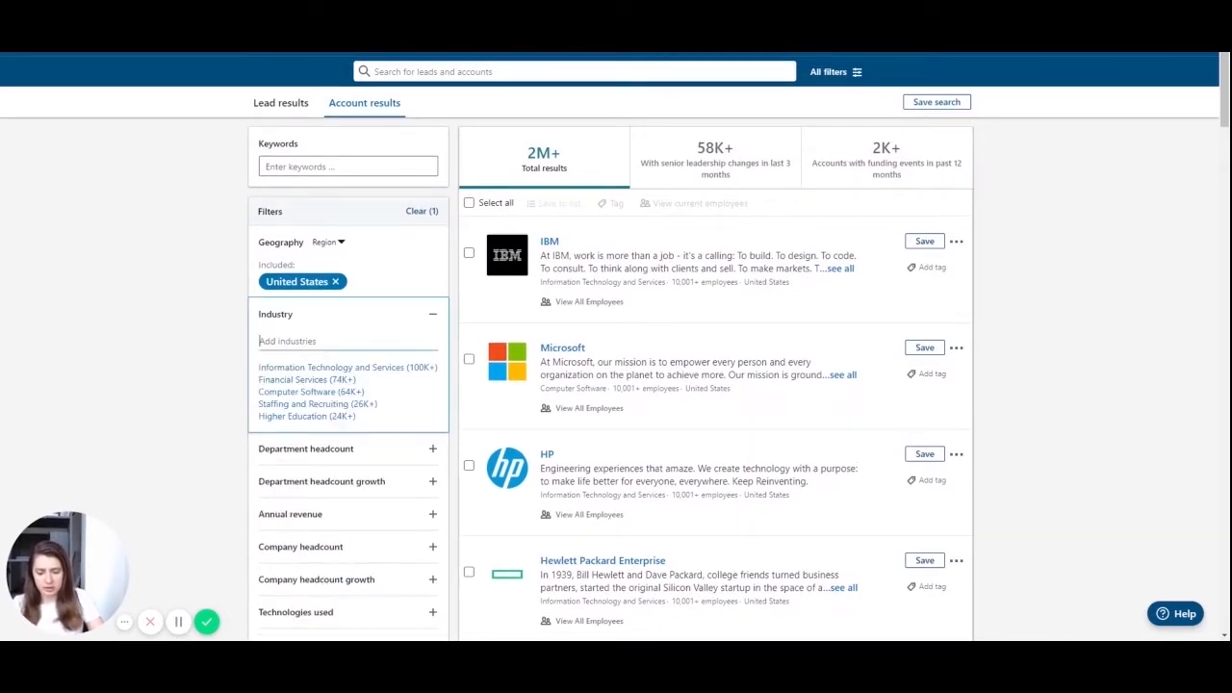
{"action": "type", "text": "non"}
{"action": "left_click", "coordinate": [394, 365]}
- Limit company headcount to 11-50 and 51-200 employees
{"action": "scroll", "coordinate": [395, 366], "scroll_direction": "down", "scroll_amount": 1}
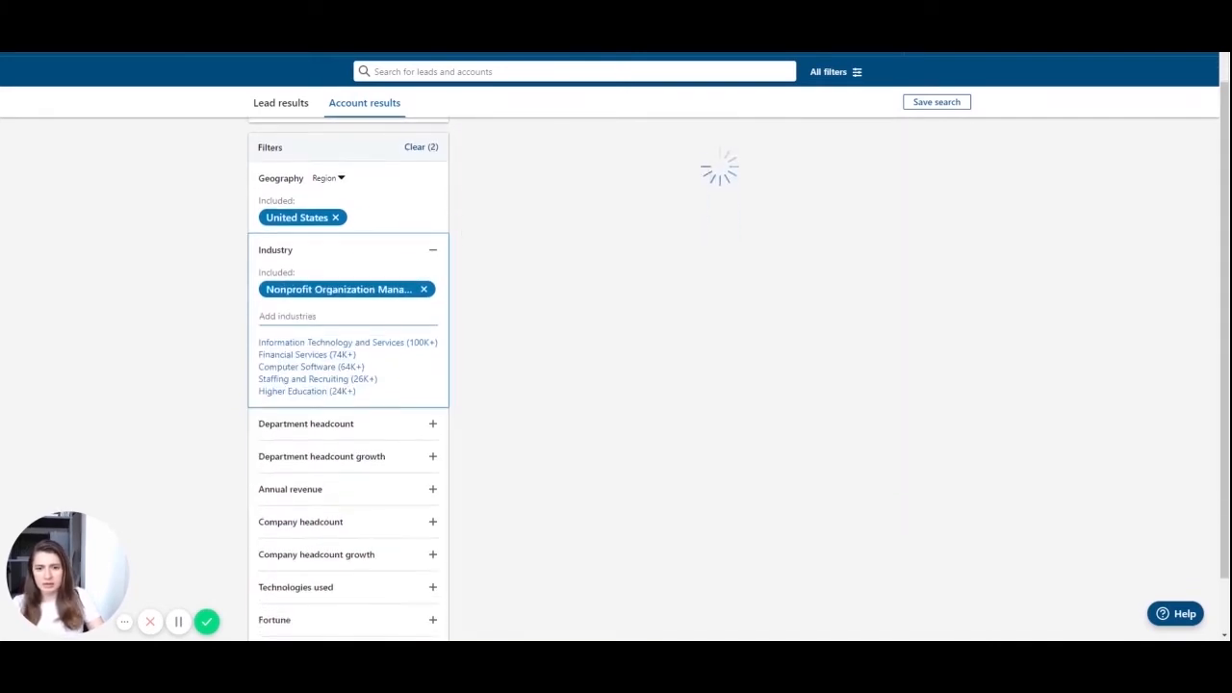
{"action": "scroll", "coordinate": [385, 385], "scroll_direction": "down", "scroll_amount": 1}
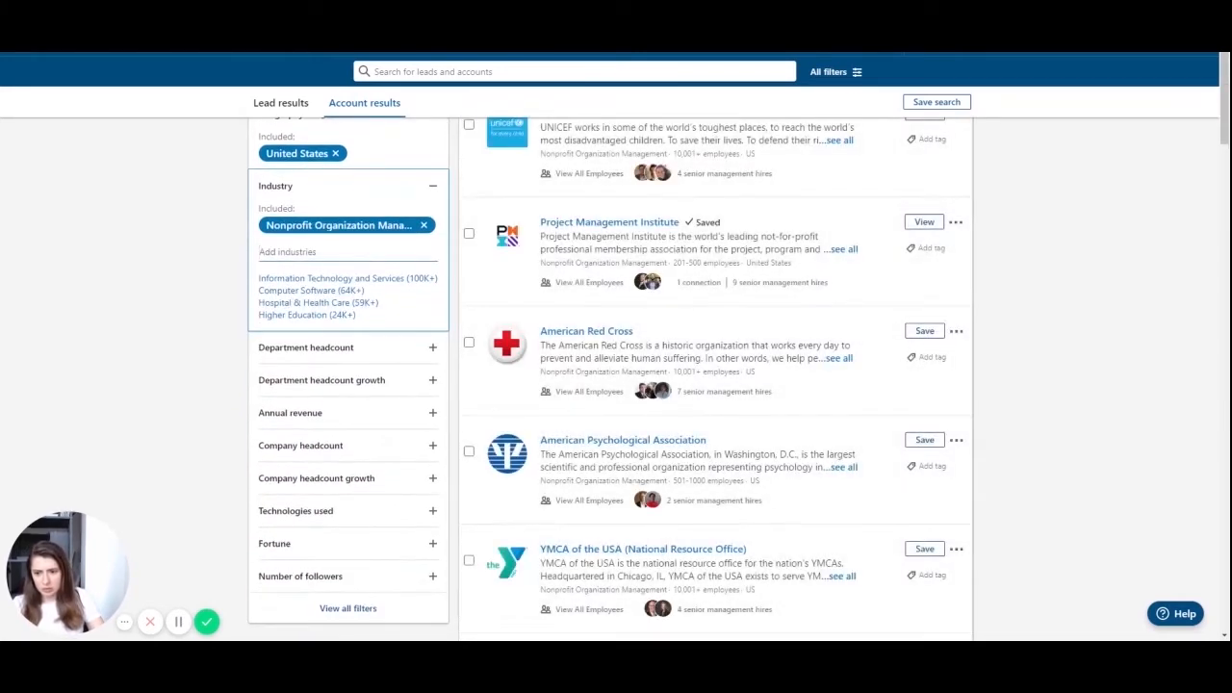
{"action": "scroll", "coordinate": [390, 308], "scroll_direction": "down", "scroll_amount": 1}
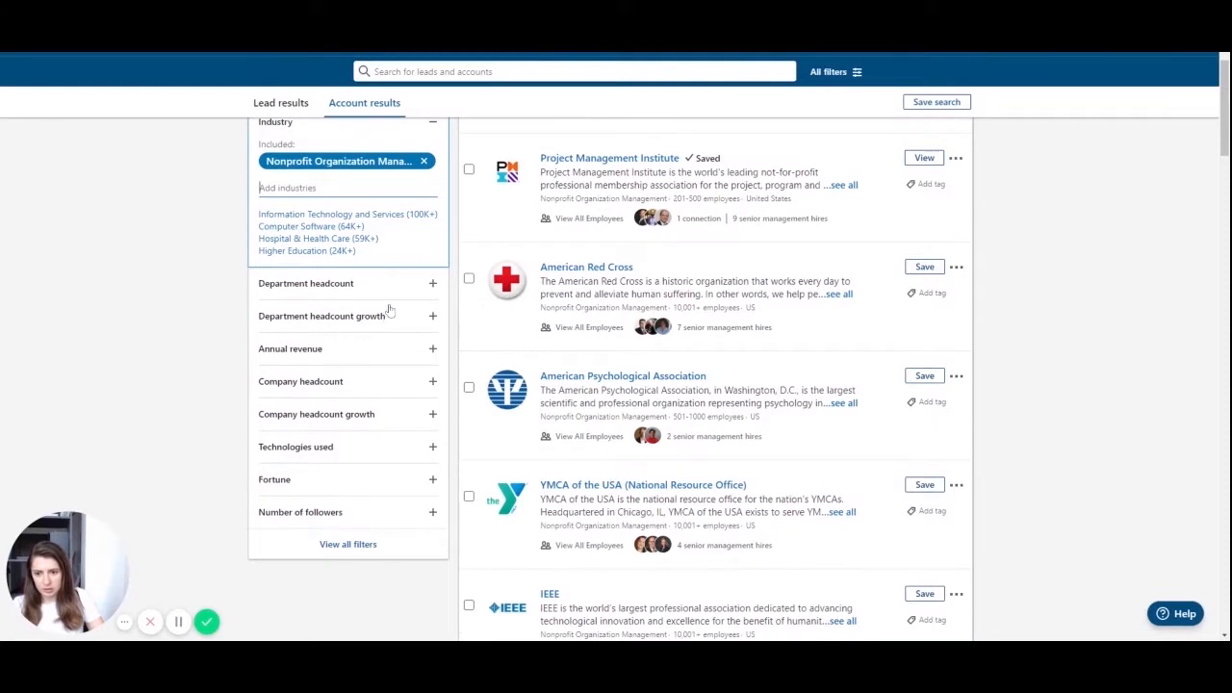
{"action": "left_click", "coordinate": [432, 382]}
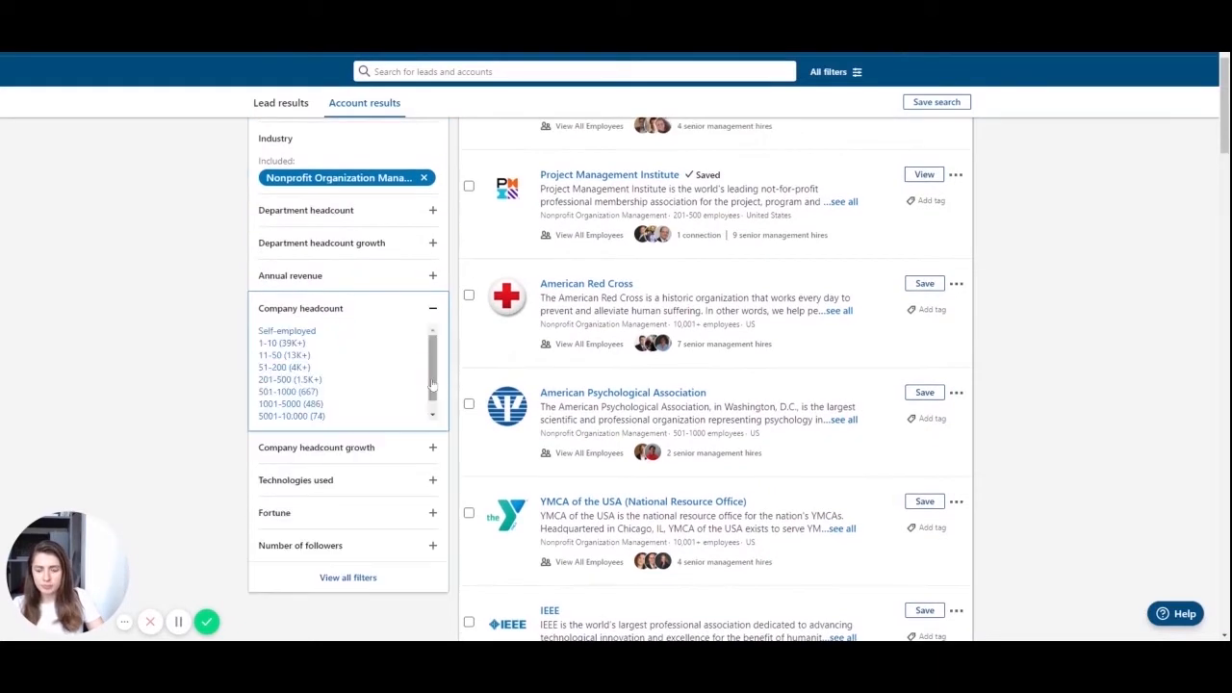
{"action": "left_click", "coordinate": [285, 355]}
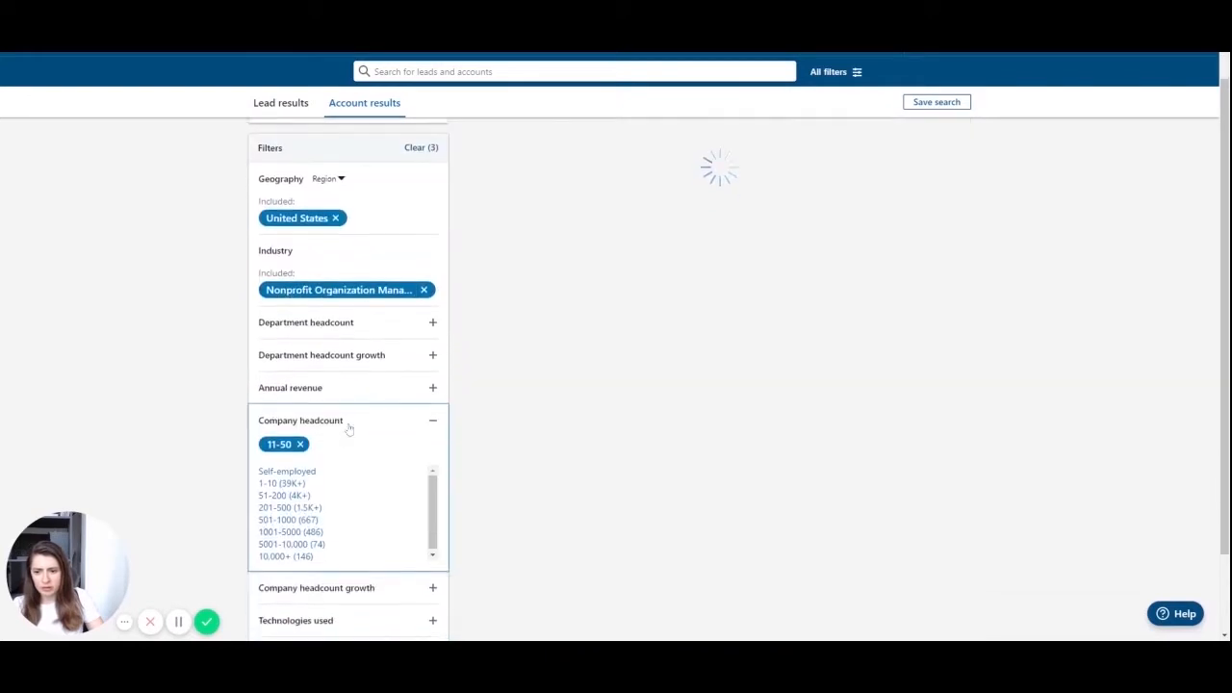
{"action": "left_click", "coordinate": [294, 495]}
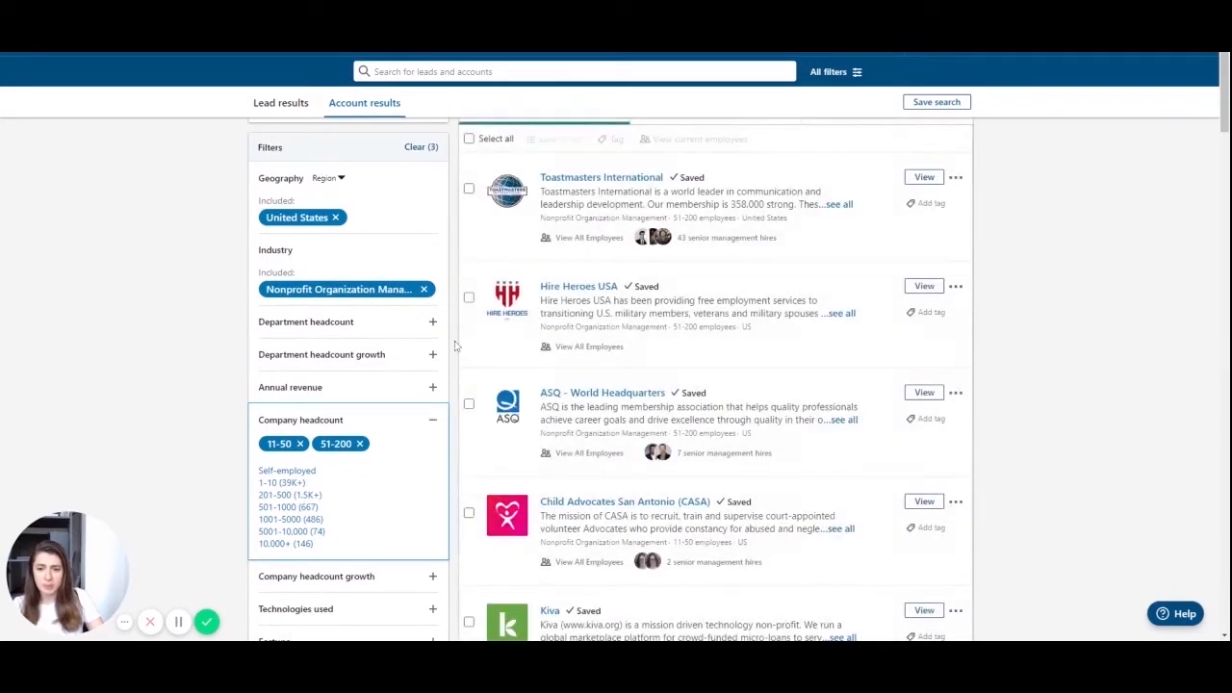
{"action": "scroll", "coordinate": [460, 357], "scroll_direction": "up", "scroll_amount": 1}
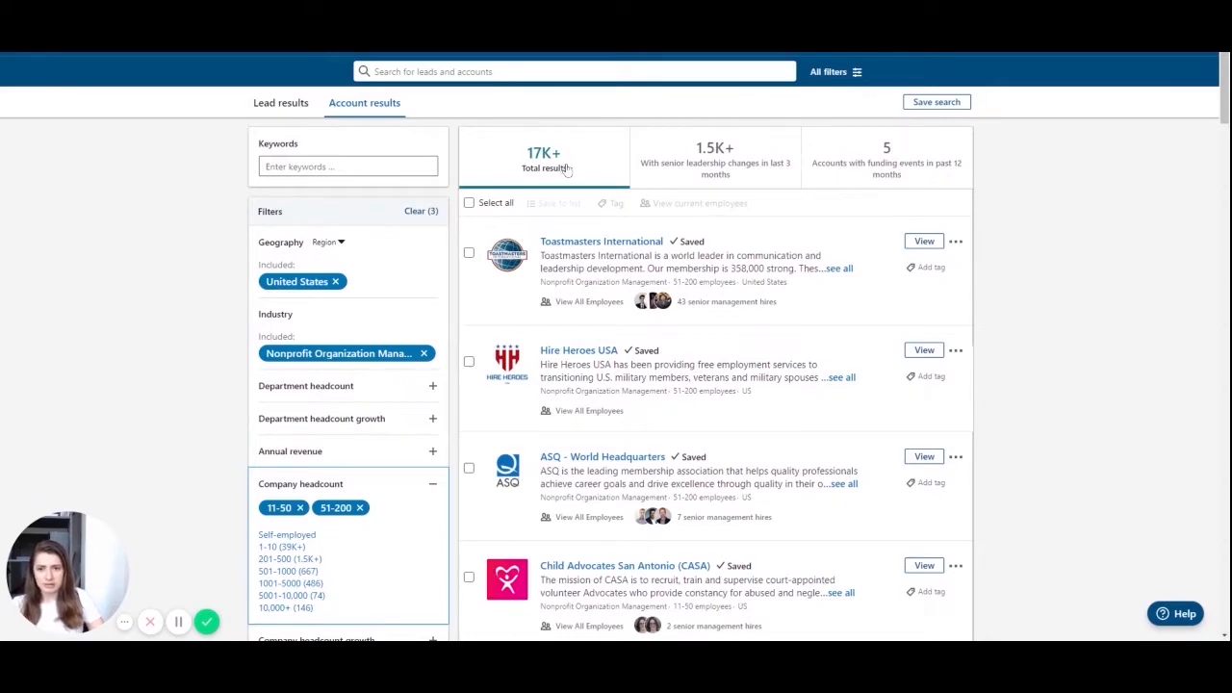
{"action": "scroll", "coordinate": [568, 169], "scroll_direction": "down", "scroll_amount": 3}
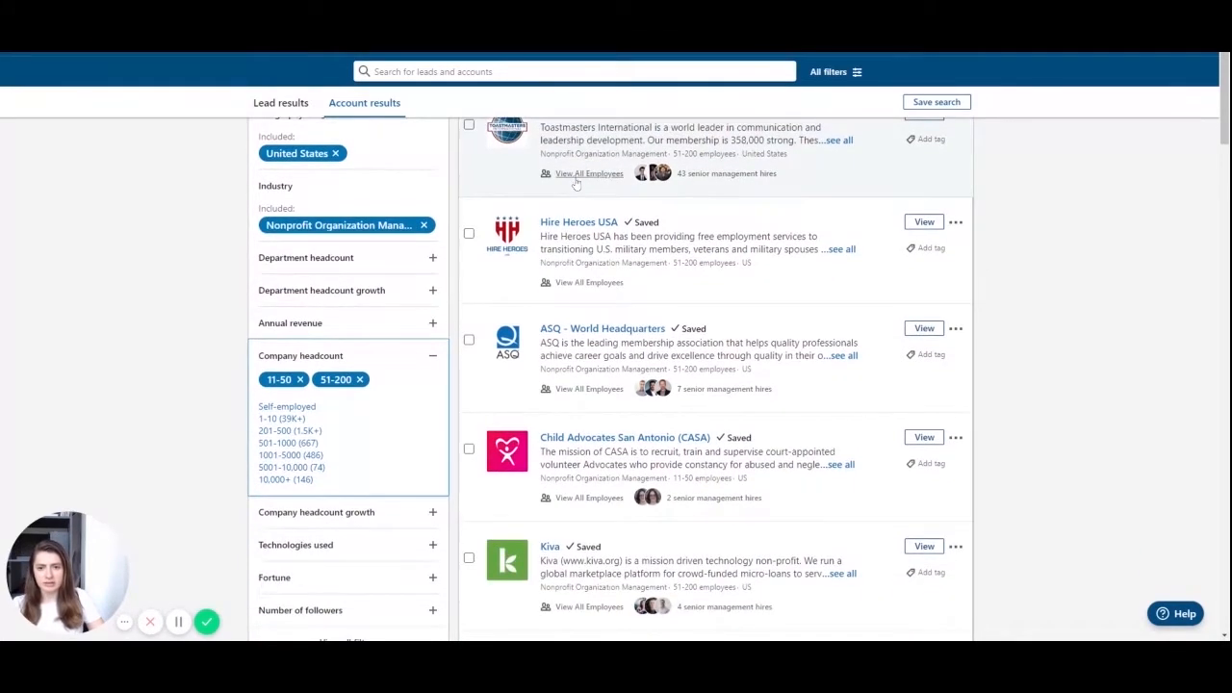
{"action": "scroll", "coordinate": [576, 184], "scroll_direction": "down", "scroll_amount": 4}
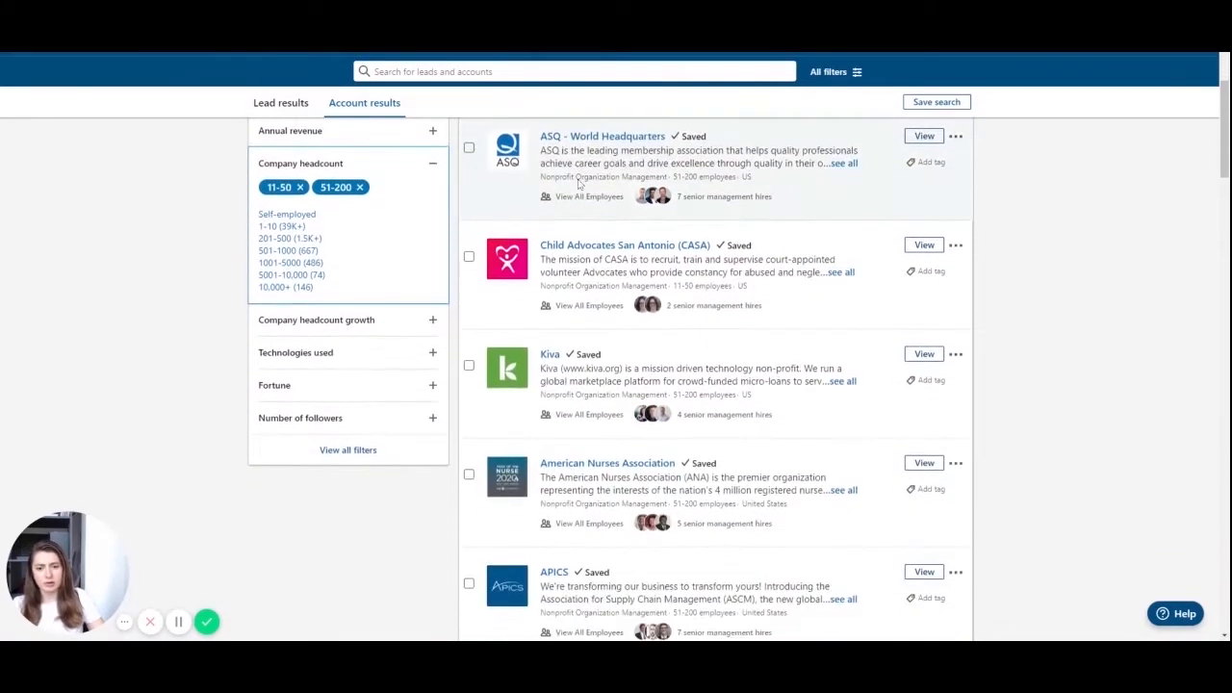
{"action": "scroll", "coordinate": [579, 183], "scroll_direction": "up", "scroll_amount": 5}
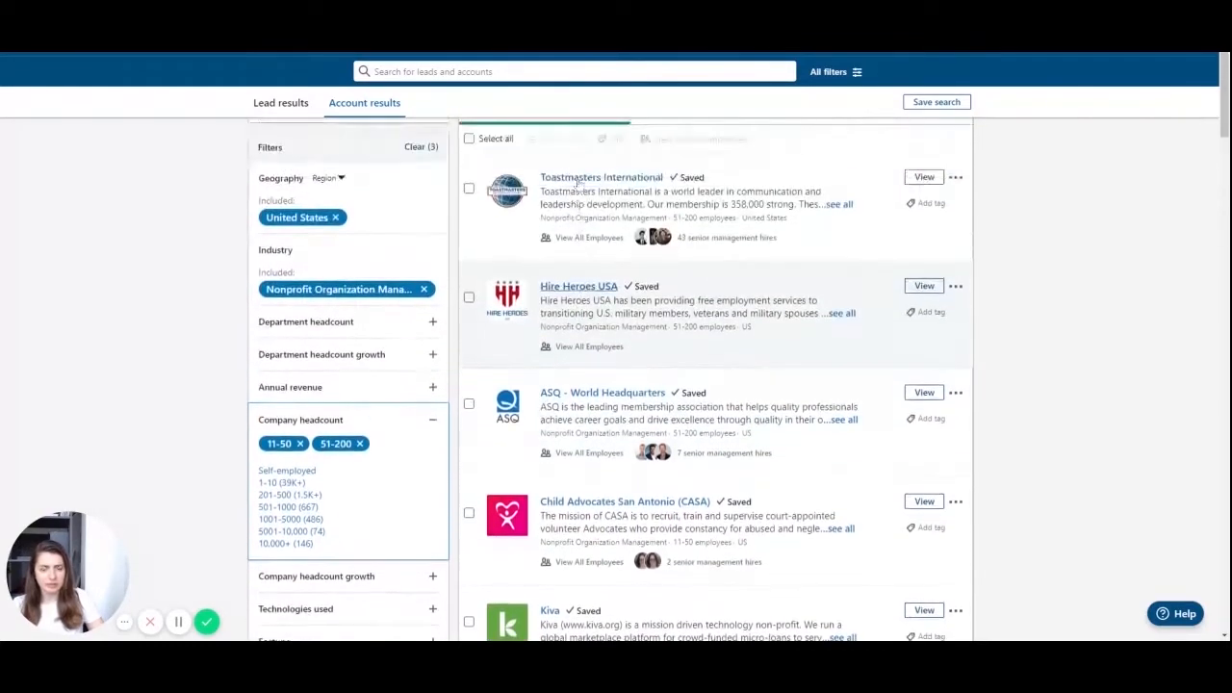
{"action": "scroll", "coordinate": [516, 413], "scroll_direction": "down", "scroll_amount": 10}
{"action": "scroll", "coordinate": [516, 413], "scroll_direction": "up", "scroll_amount": 8}
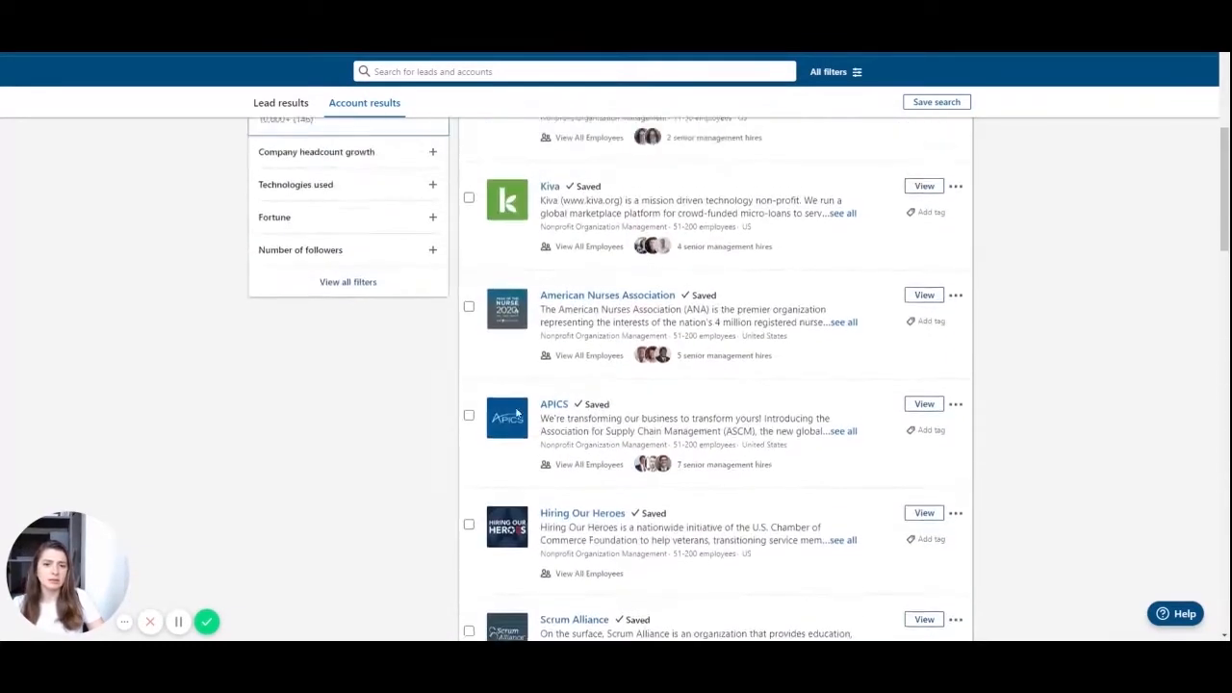
{"action": "scroll", "coordinate": [516, 413], "scroll_direction": "up", "scroll_amount": 2}
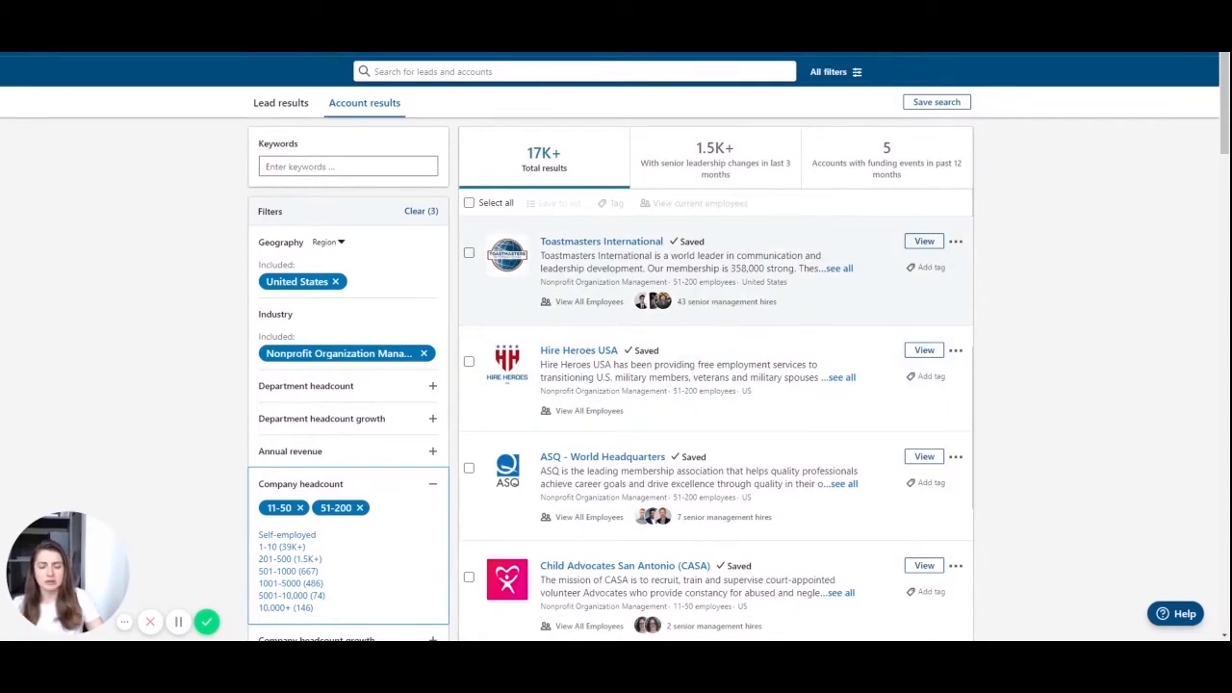
{"action": "scroll", "coordinate": [713, 306], "scroll_direction": "down", "scroll_amount": 1}
{"action": "scroll", "coordinate": [713, 306], "scroll_direction": "up", "scroll_amount": 1}
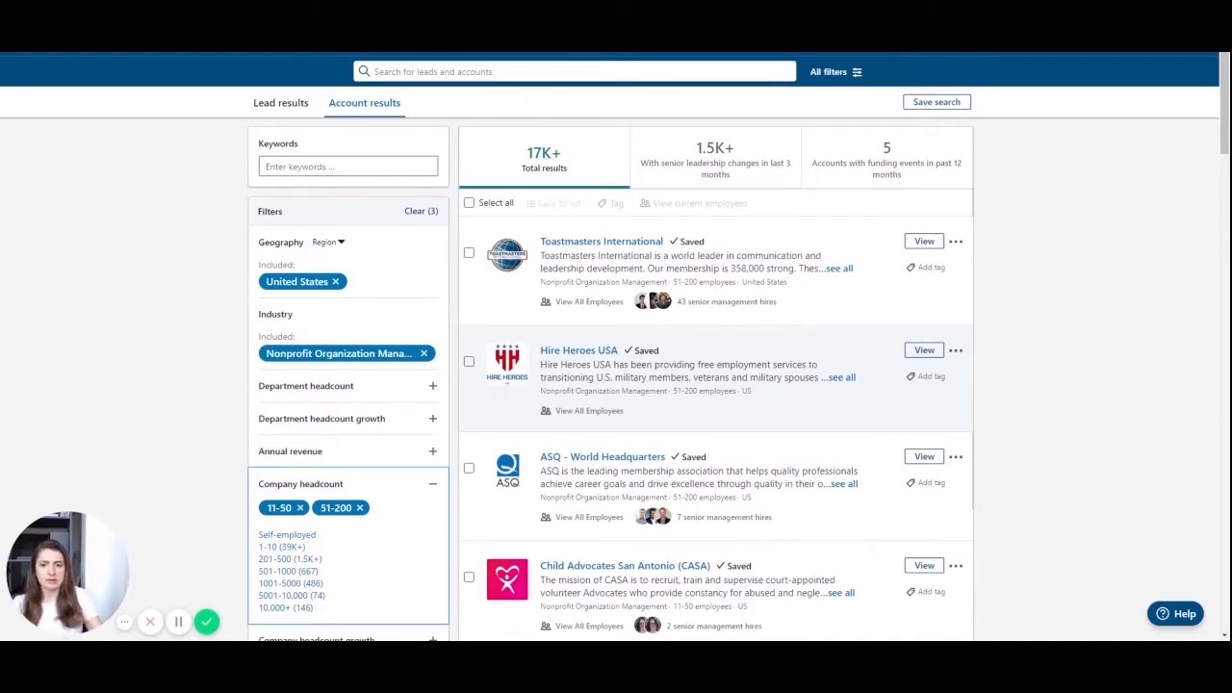
- Select all accounts on the first page of results
{"action": "left_click", "coordinate": [469, 203]}
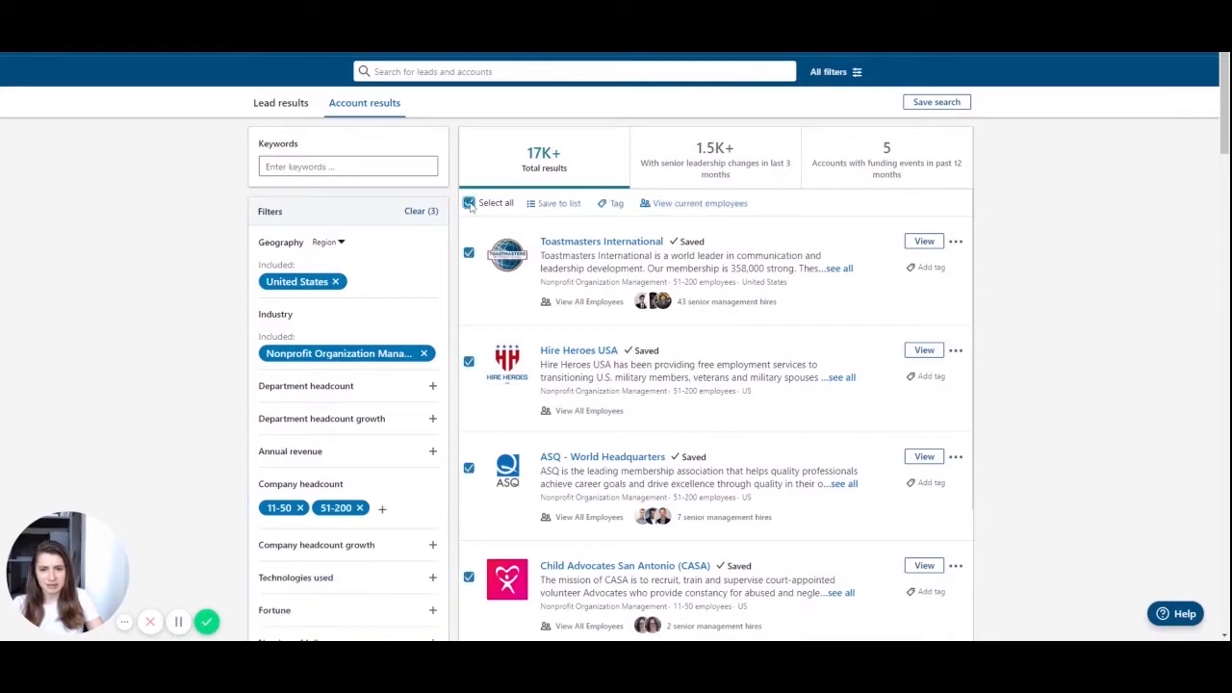
{"action": "left_click", "coordinate": [685, 205]}
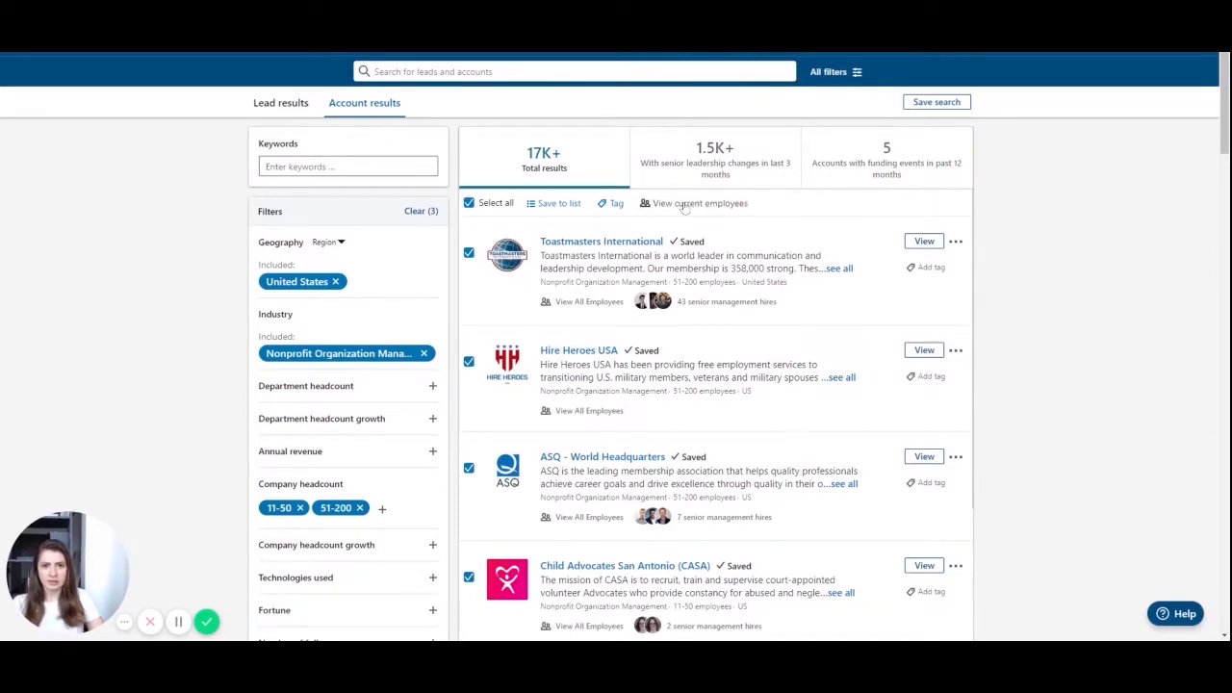
{"action": "scroll", "coordinate": [674, 223], "scroll_direction": "down", "scroll_amount": 2}
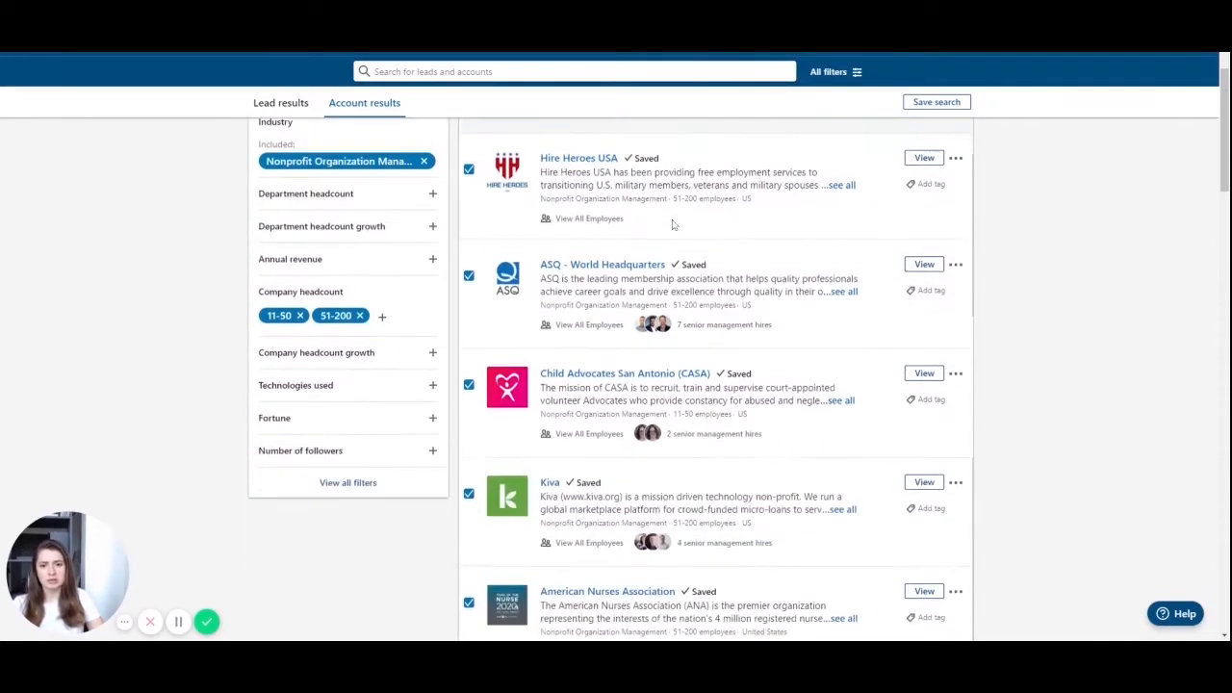
{"action": "scroll", "coordinate": [674, 222], "scroll_direction": "up", "scroll_amount": 2}
{"action": "scroll", "coordinate": [673, 223], "scroll_direction": "up", "scroll_amount": 1}
{"action": "scroll", "coordinate": [674, 223], "scroll_direction": "down", "scroll_amount": 10}
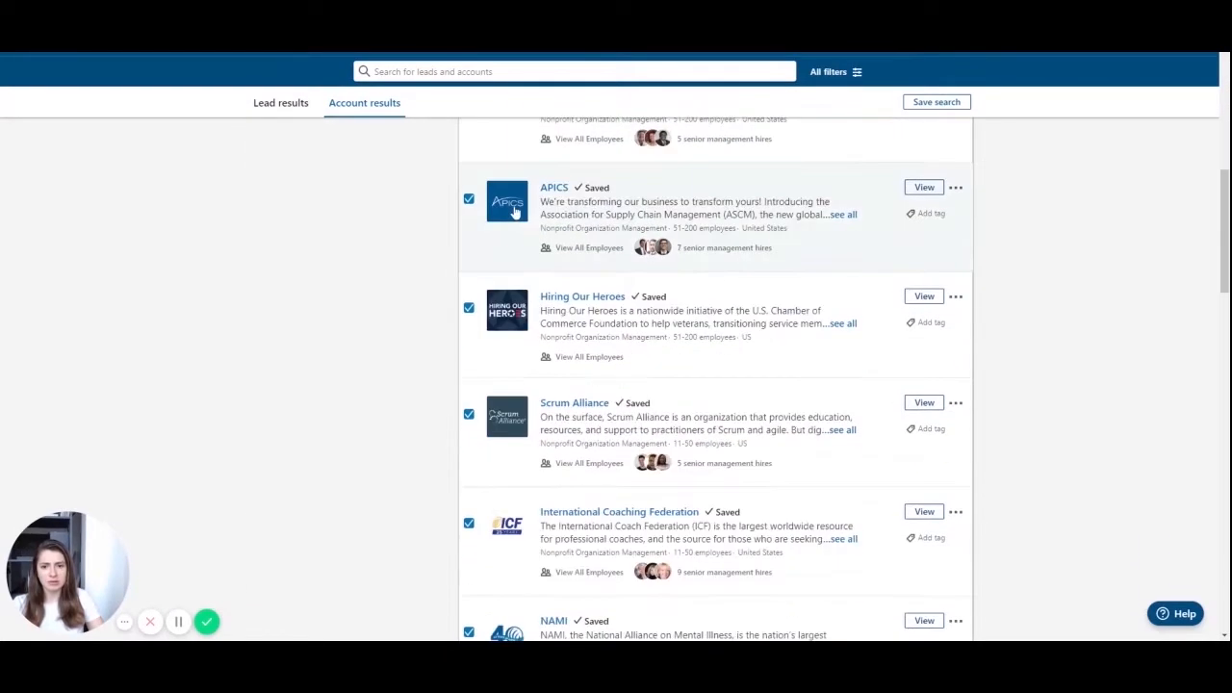
{"action": "scroll", "coordinate": [565, 215], "scroll_direction": "down", "scroll_amount": 15}
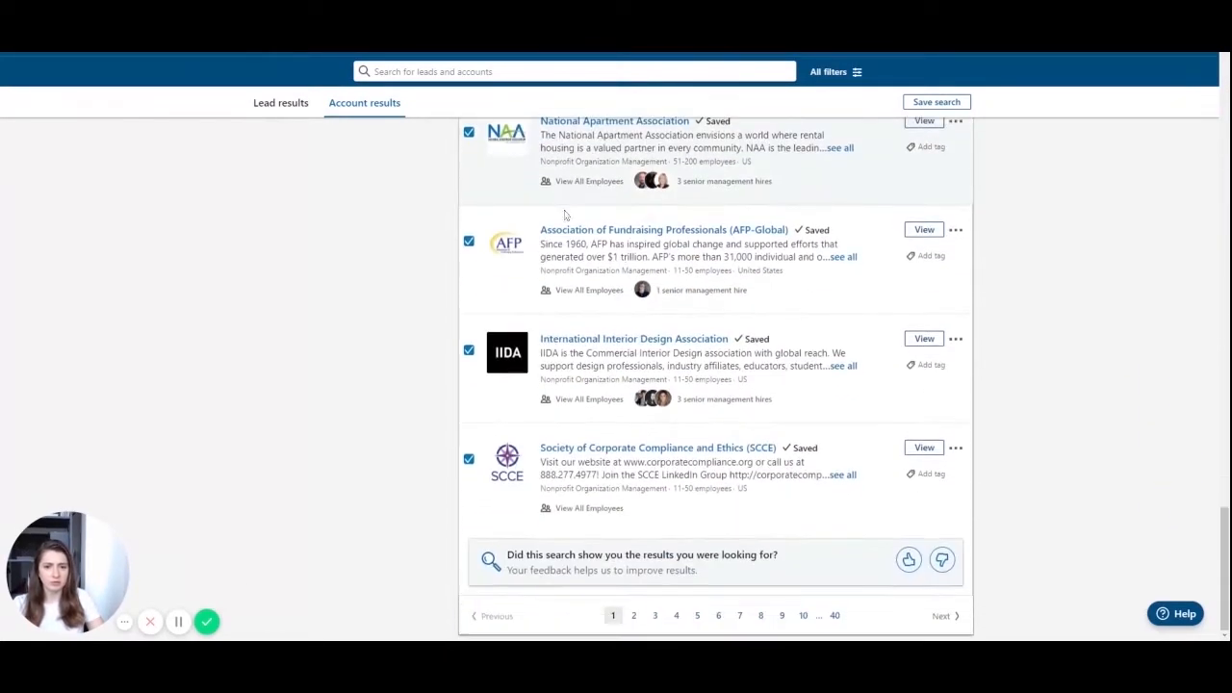
- Select all accounts on page 2 and view their current employees as leads
{"action": "left_click", "coordinate": [634, 617]}
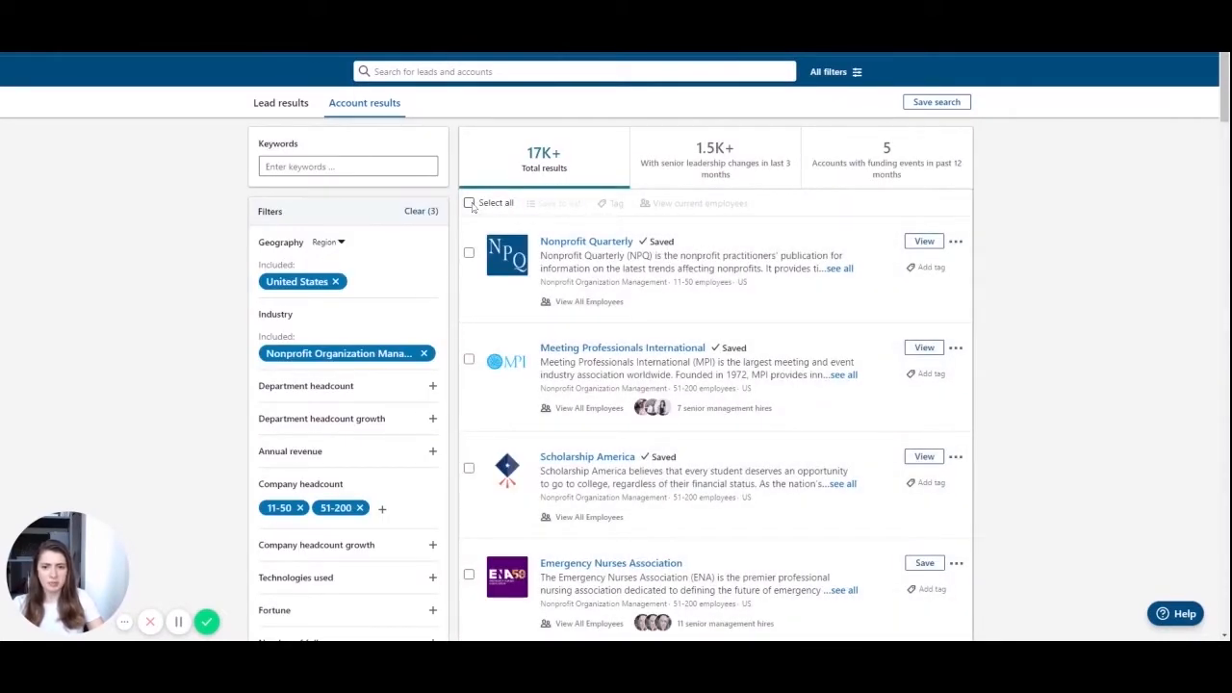
{"action": "left_click", "coordinate": [486, 205]}
{"action": "left_click", "coordinate": [679, 204]}
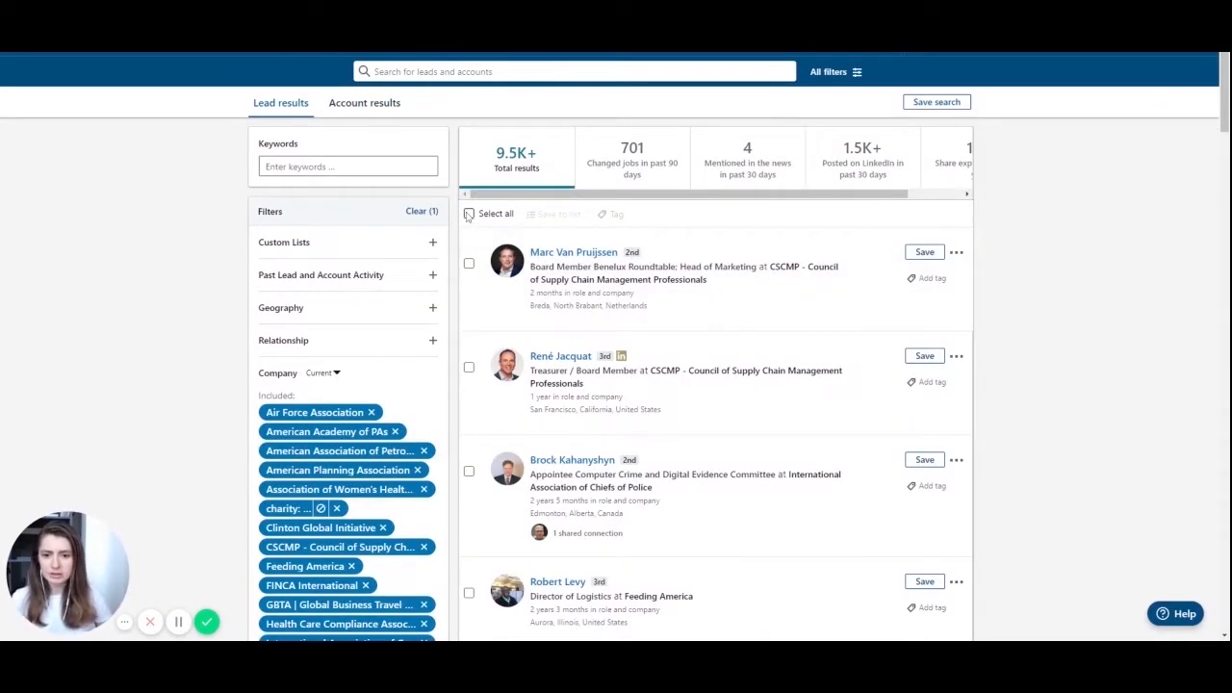
{"action": "scroll", "coordinate": [381, 217], "scroll_direction": "down", "scroll_amount": 3}
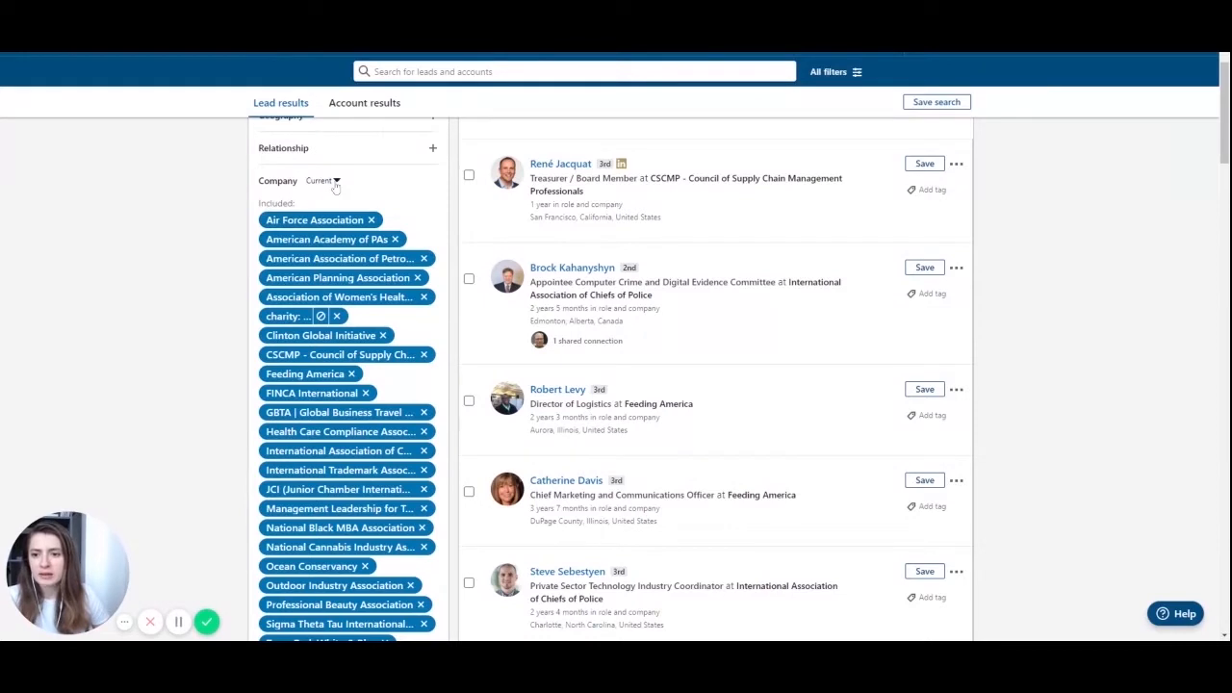
{"action": "left_click", "coordinate": [336, 182]}
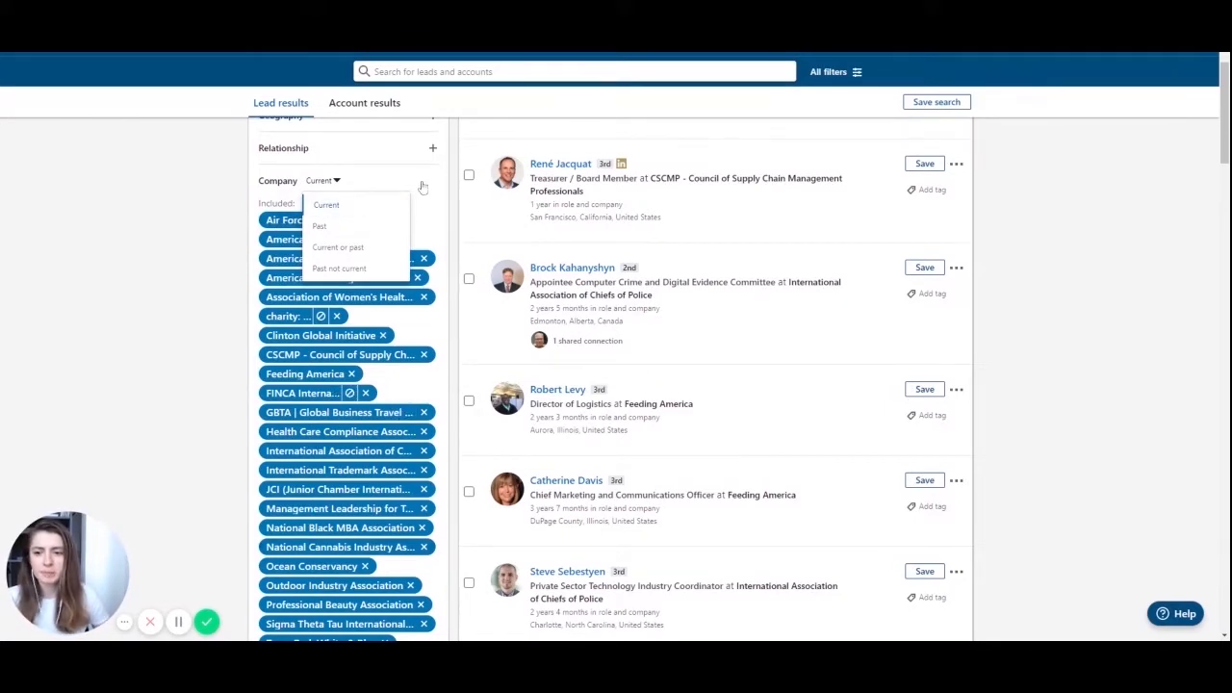
{"action": "left_click", "coordinate": [218, 199]}
{"action": "scroll", "coordinate": [262, 239], "scroll_direction": "up", "scroll_amount": 3}
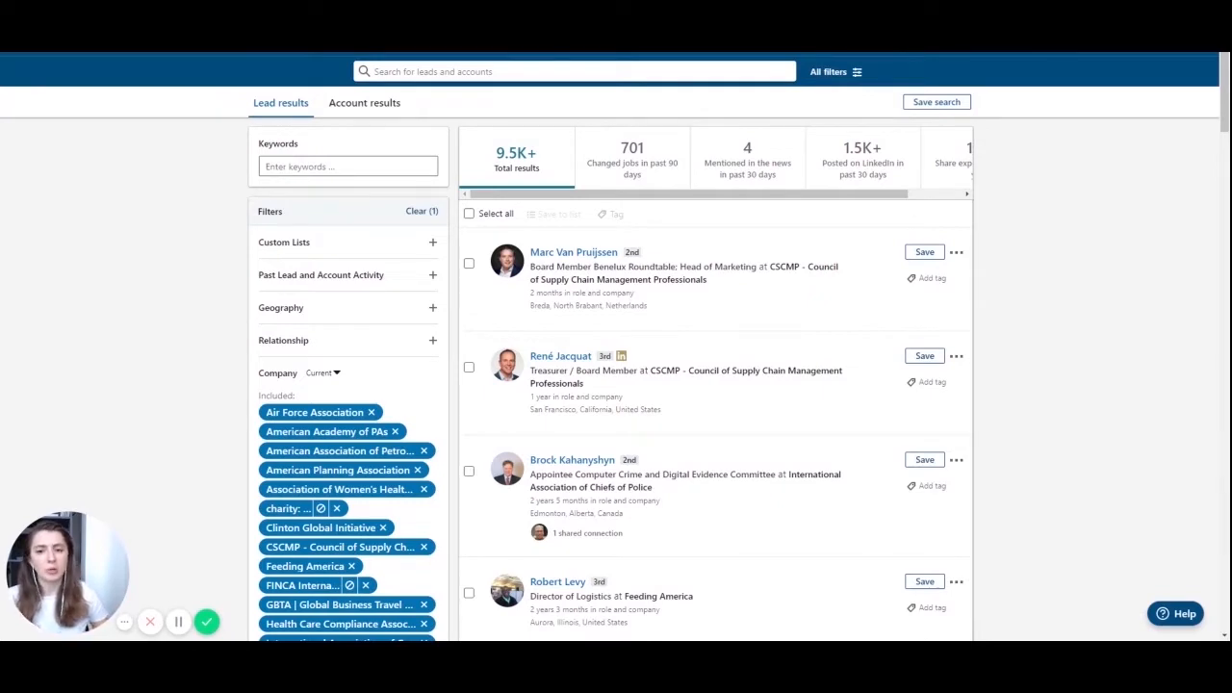
{"action": "scroll", "coordinate": [346, 169], "scroll_direction": "down", "scroll_amount": 5}
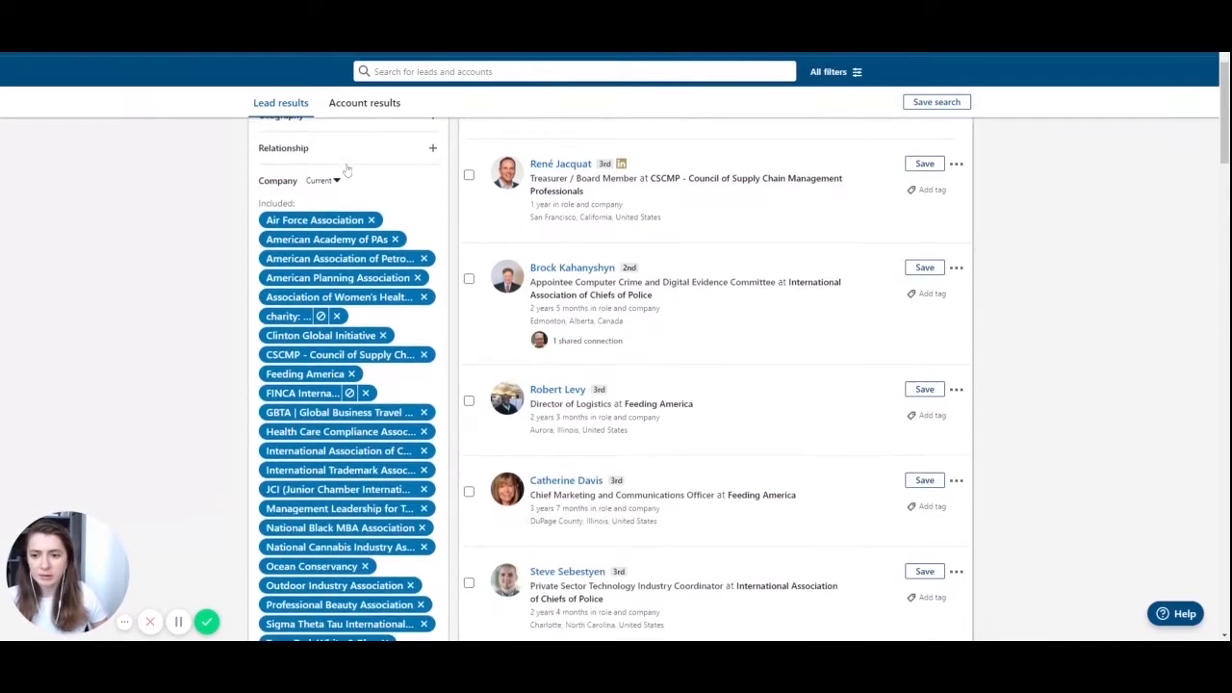
{"action": "scroll", "coordinate": [348, 169], "scroll_direction": "down", "scroll_amount": 8}
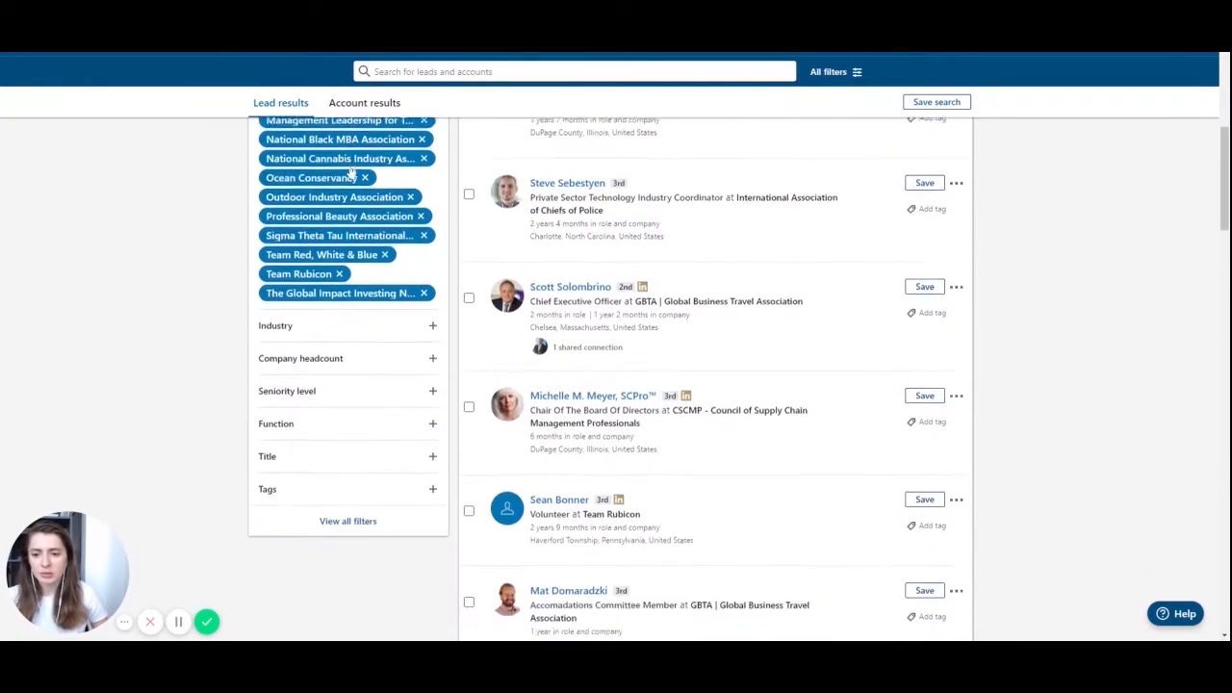
- Set the seniority level filter to CXO
{"action": "left_click", "coordinate": [432, 330]}
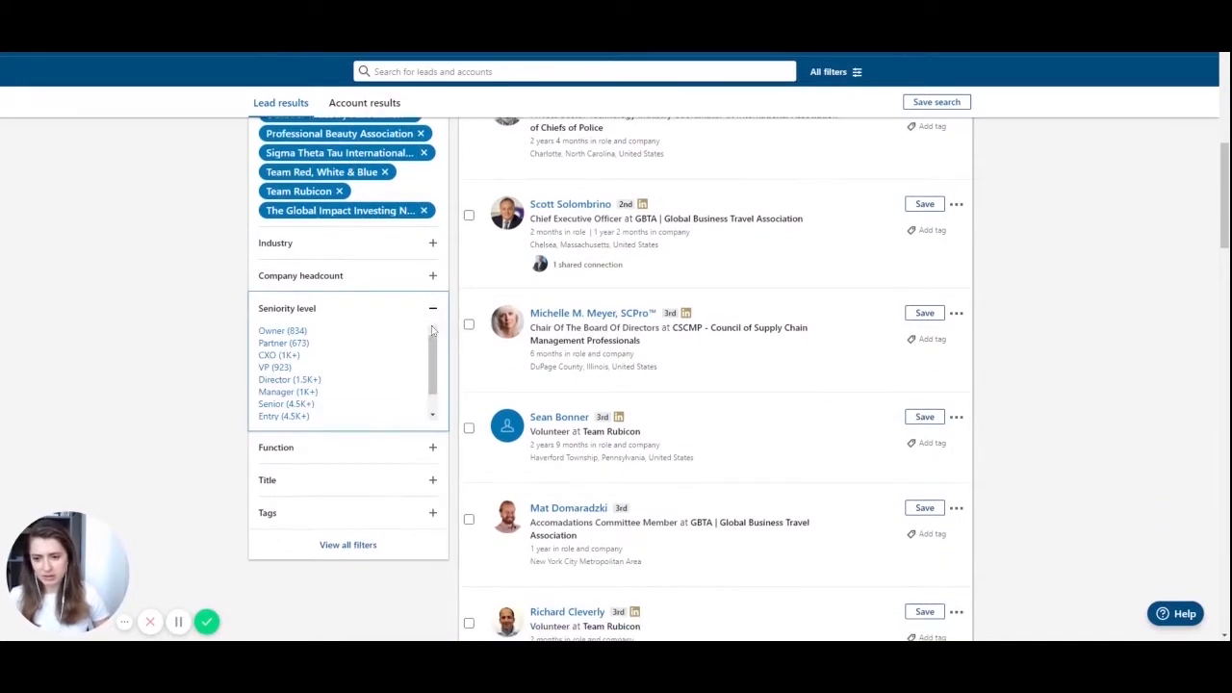
{"action": "left_click", "coordinate": [289, 356]}
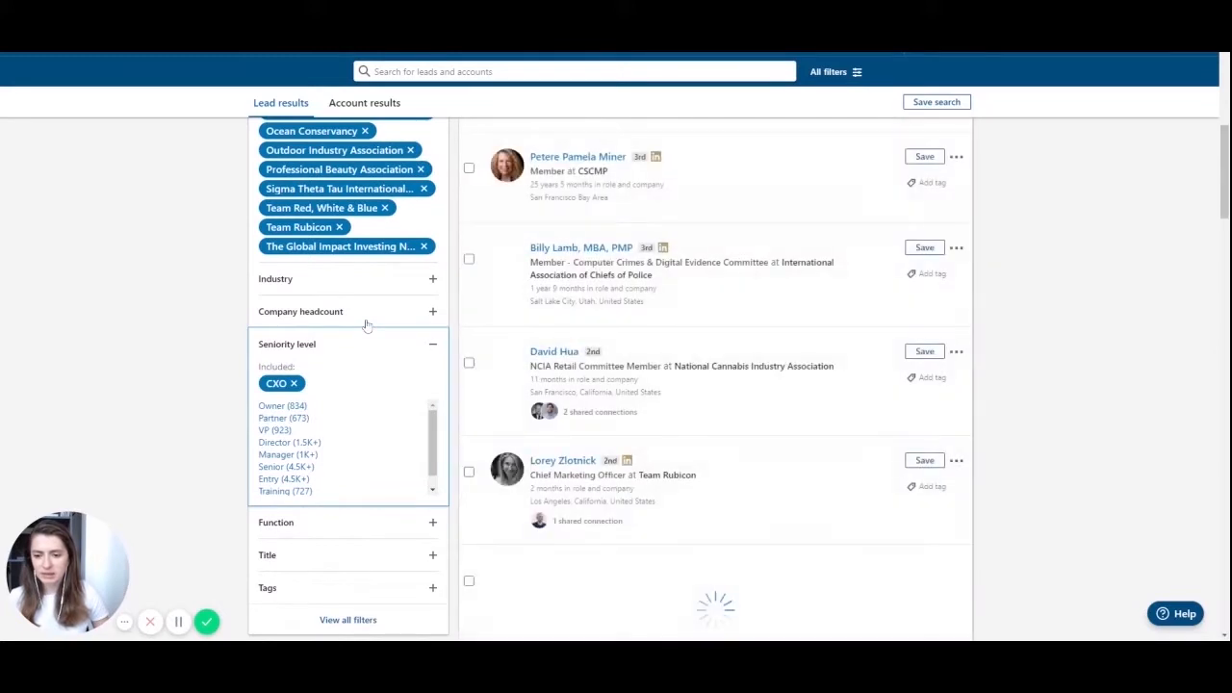
{"action": "scroll", "coordinate": [366, 326], "scroll_direction": "down", "scroll_amount": 1}
{"action": "scroll", "coordinate": [366, 326], "scroll_direction": "down", "scroll_amount": 2}
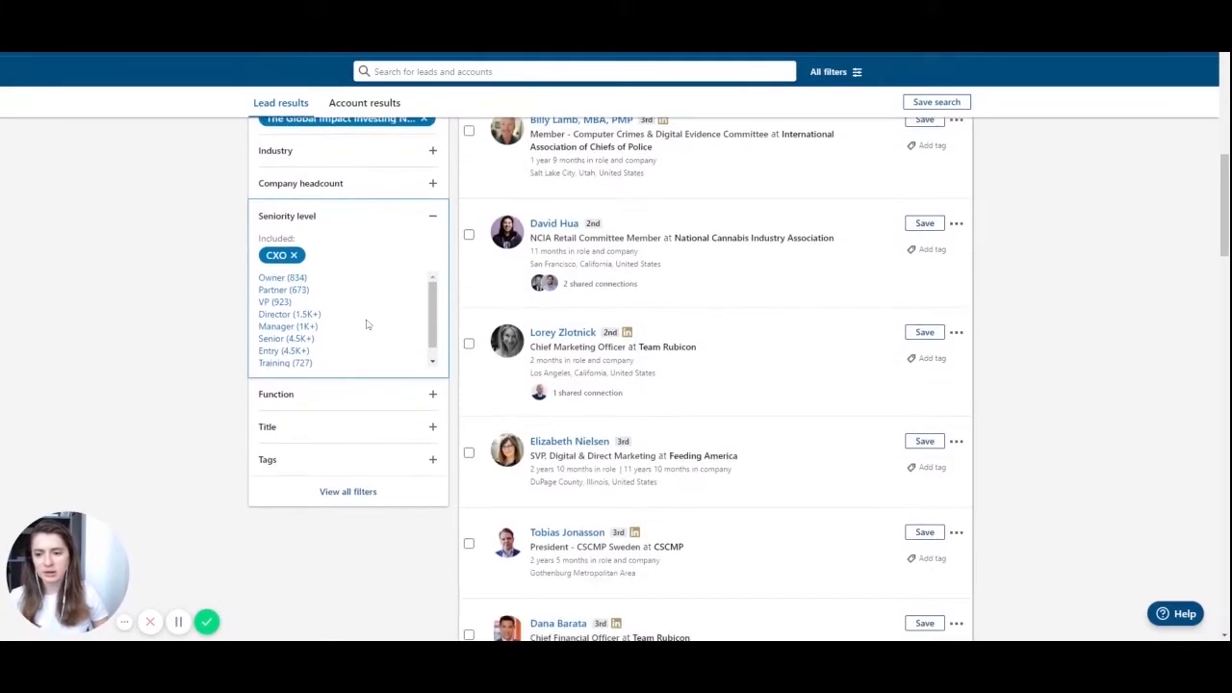
- Add Chief Executive Officer as the title filter and show all 102 leads
{"action": "left_click", "coordinate": [430, 429]}
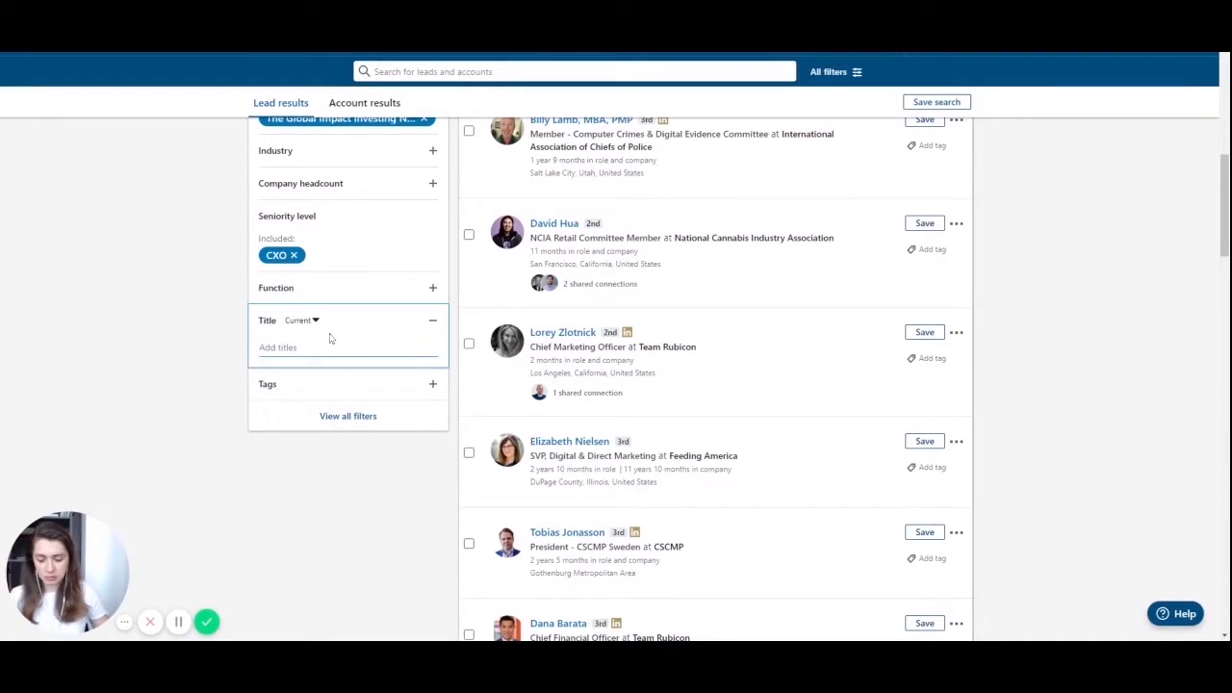
{"action": "type", "text": "CEO"}
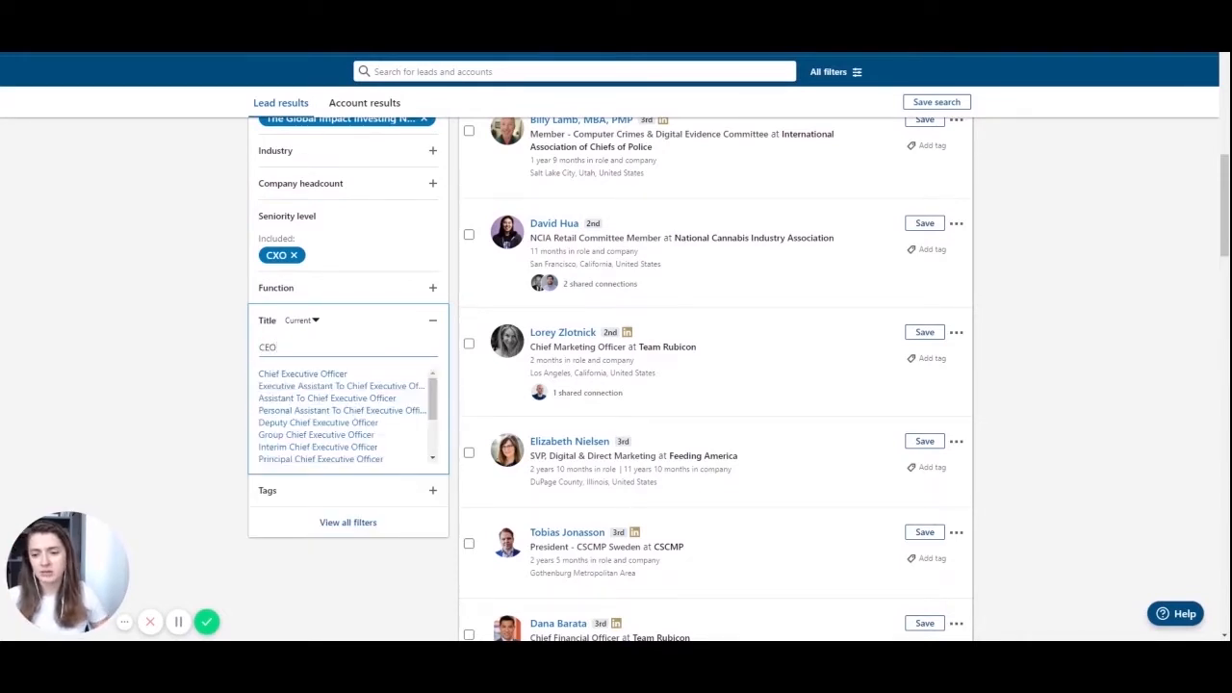
{"action": "left_click", "coordinate": [302, 374]}
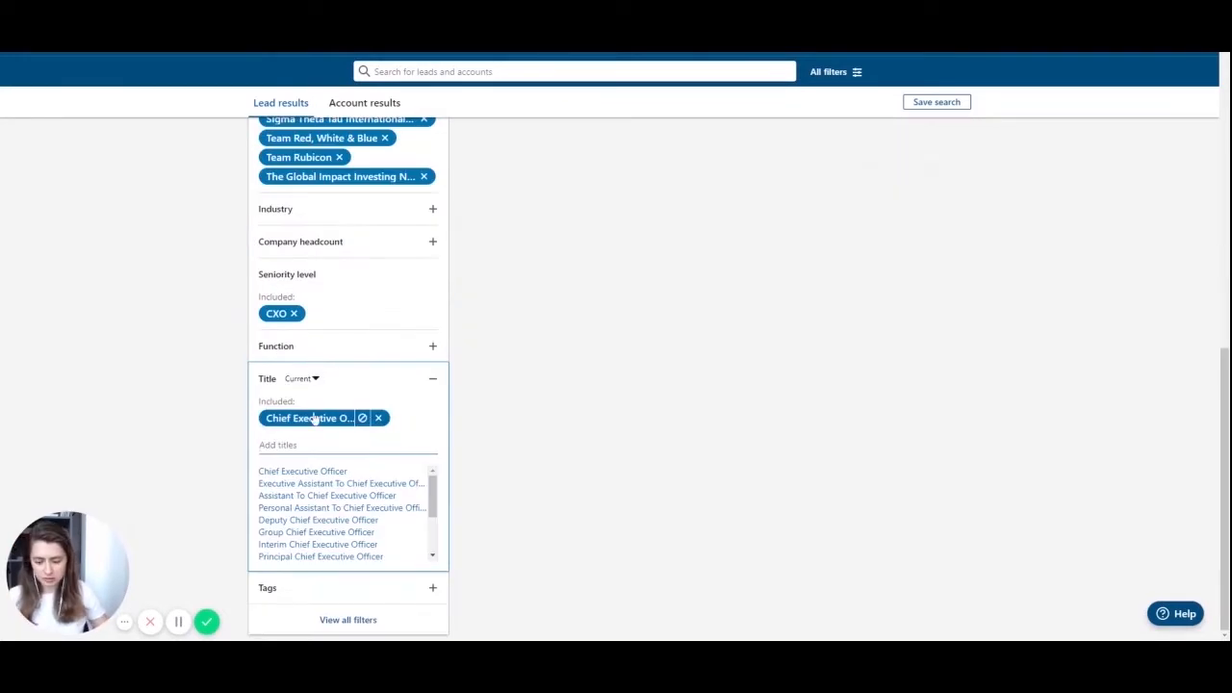
{"action": "type", "text": "CEO"}
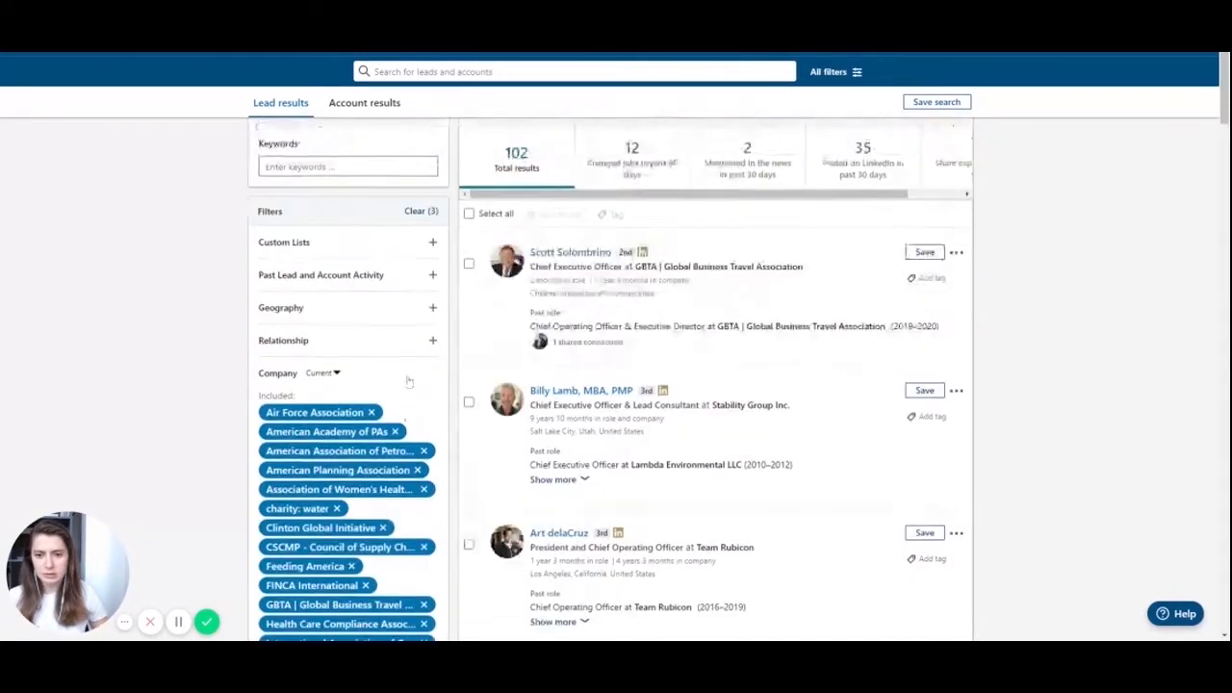
{"action": "left_click", "coordinate": [530, 169]}
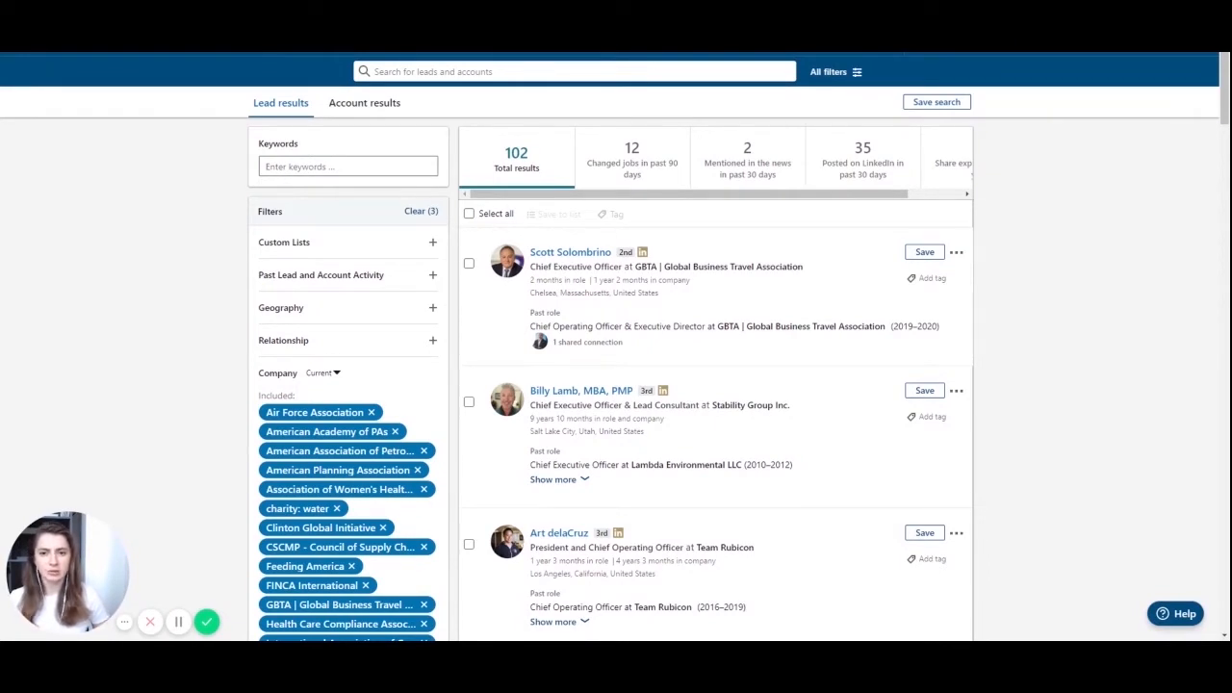
- In the nonprofit sheet, paste the search URL into A2 and add an 'SN links' header in A1
{"action": "left_click", "coordinate": [531, 27]}
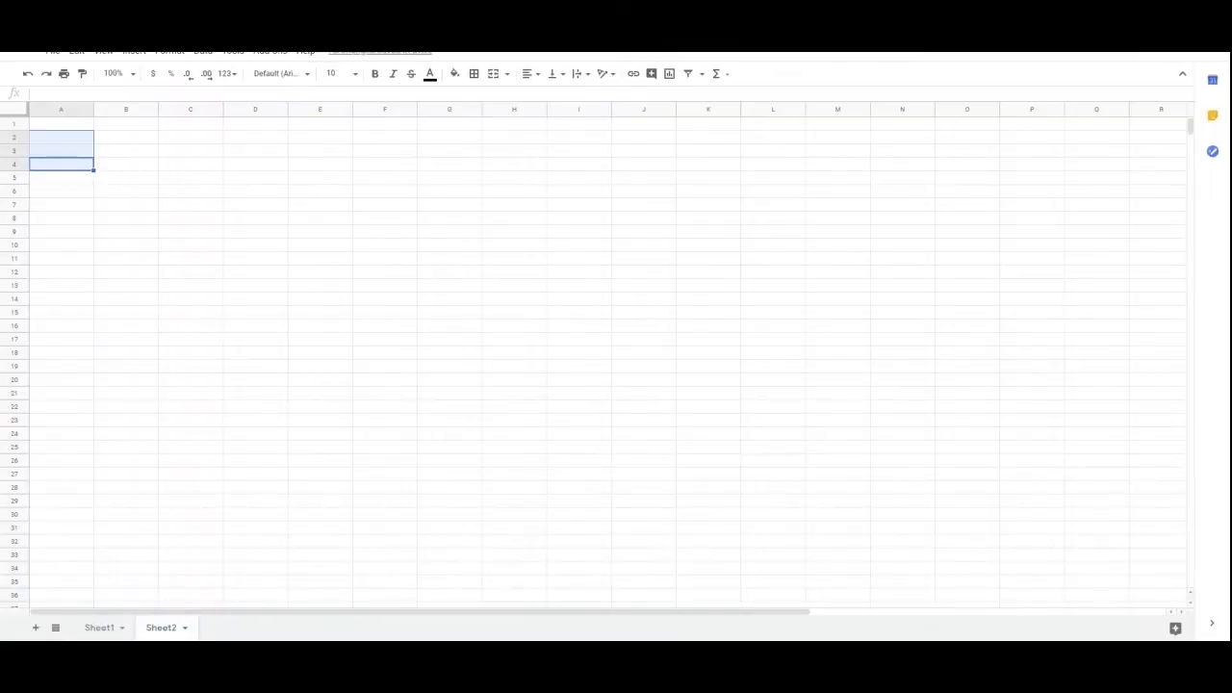
{"action": "left_click", "coordinate": [64, 183]}
{"action": "key", "text": "ctrl+v"}
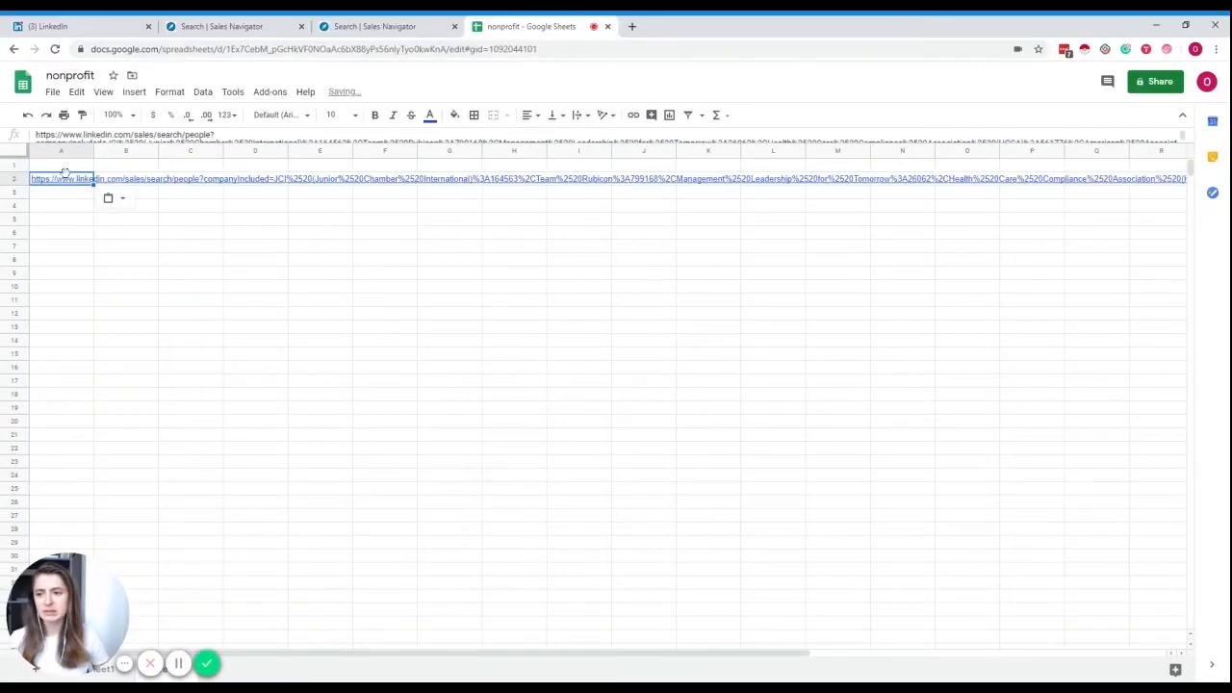
{"action": "left_click", "coordinate": [72, 169]}
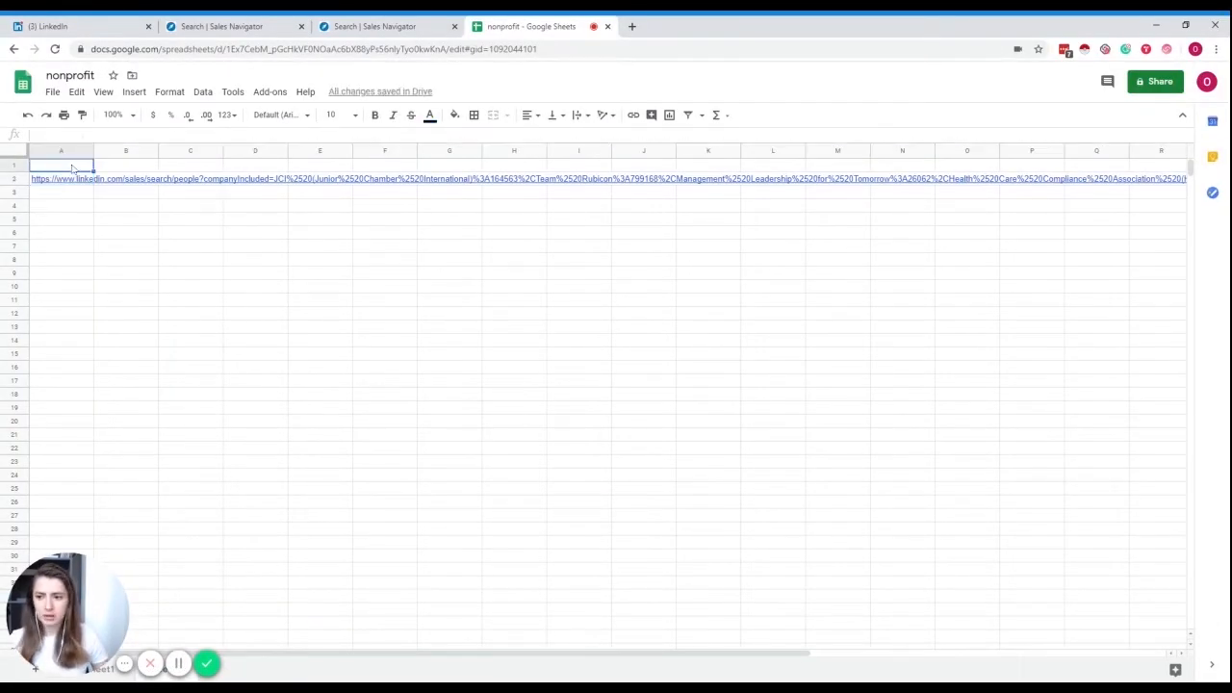
{"action": "type", "text": "SN "}
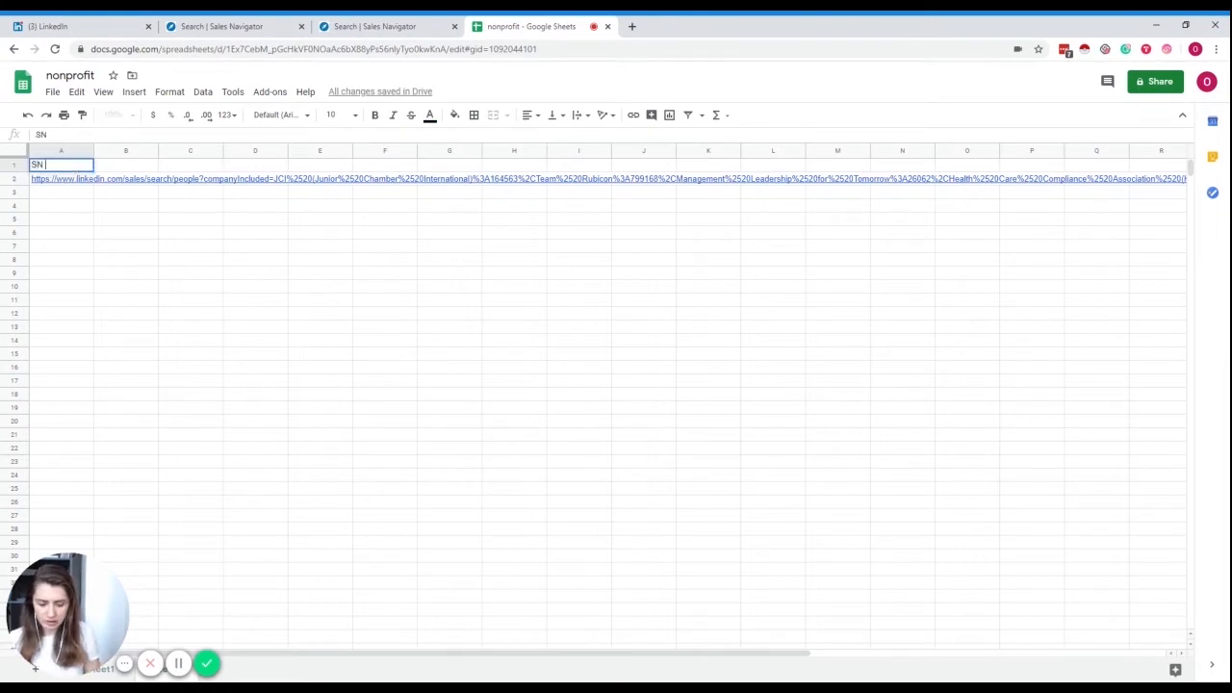
{"action": "type", "text": "links"}
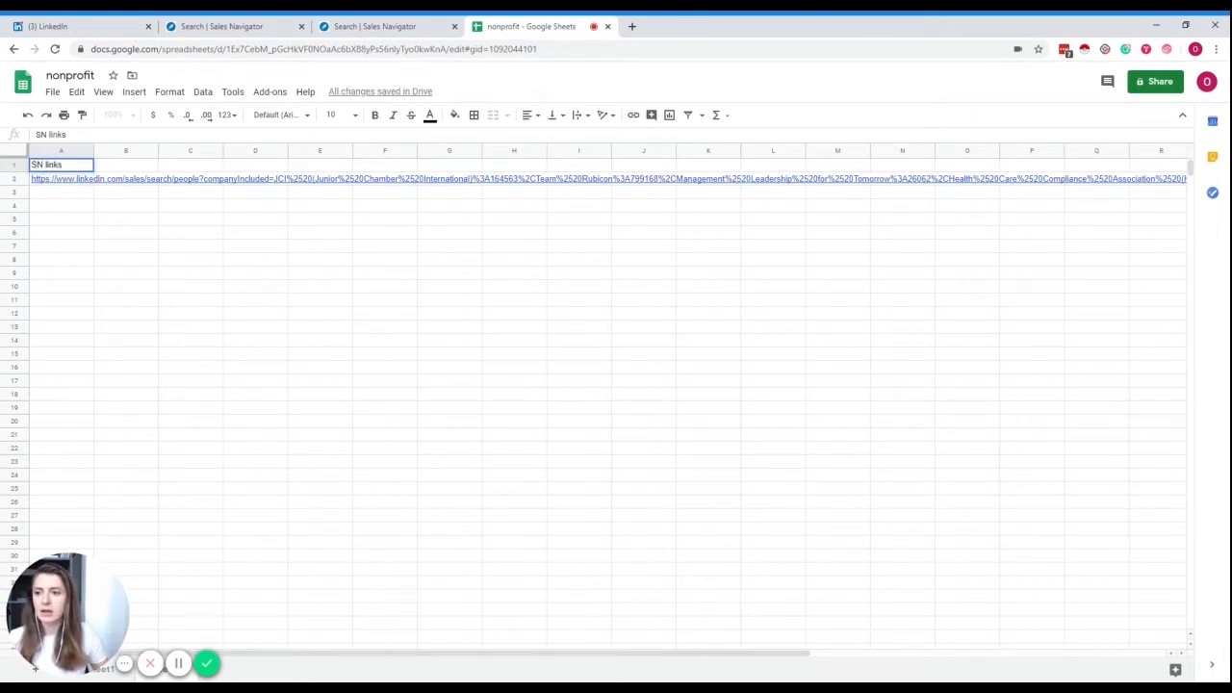
{"action": "left_click", "coordinate": [71, 196]}
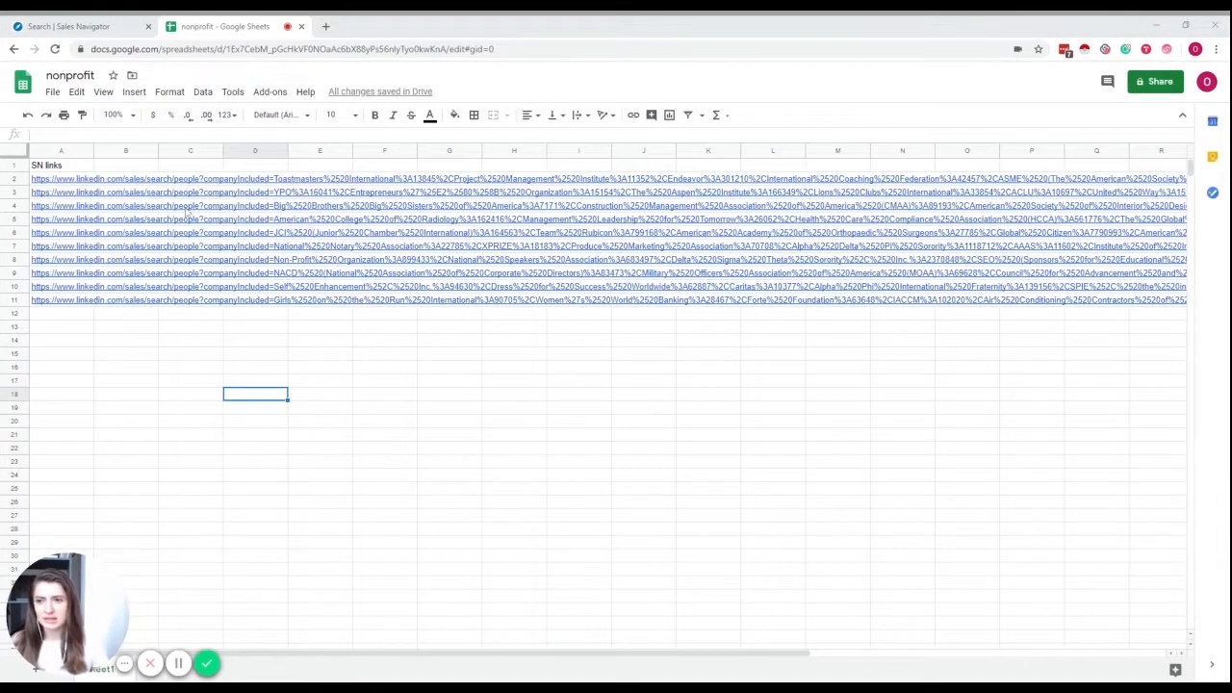
{"action": "mouse_move", "coordinate": [86, 180]}
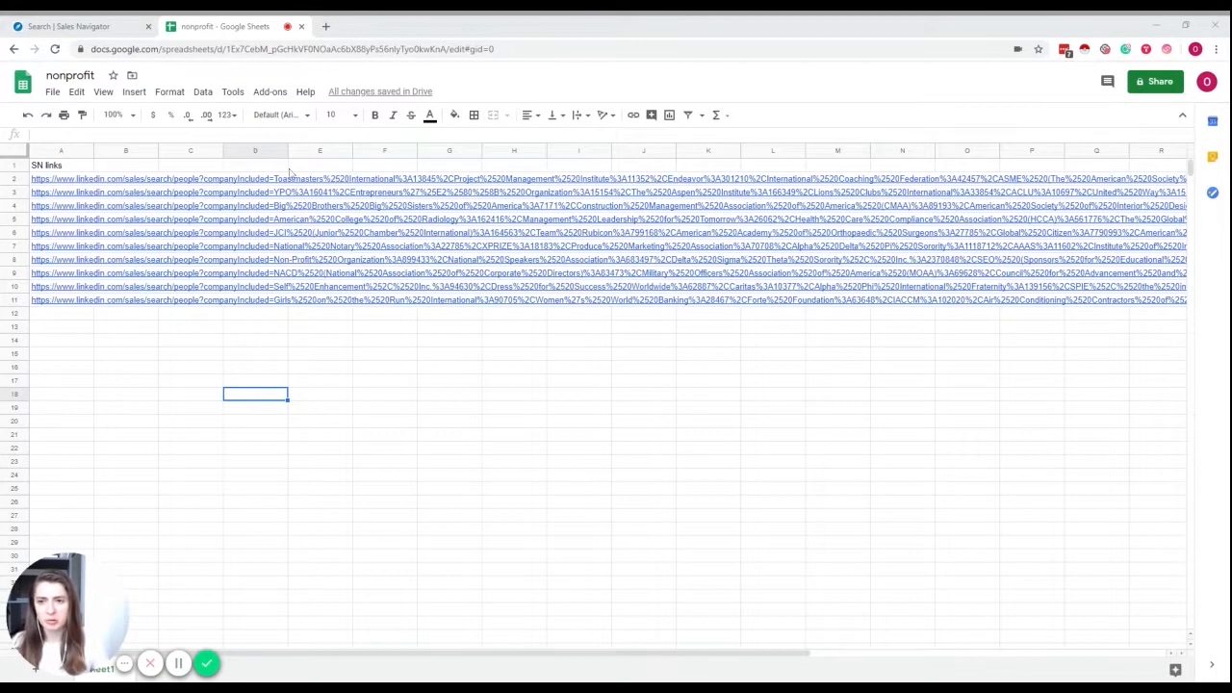
- Go to phantombuster.com in a new tab and open the Dashboard
{"action": "left_click", "coordinate": [325, 26]}
{"action": "type", "text": "phantombut"}
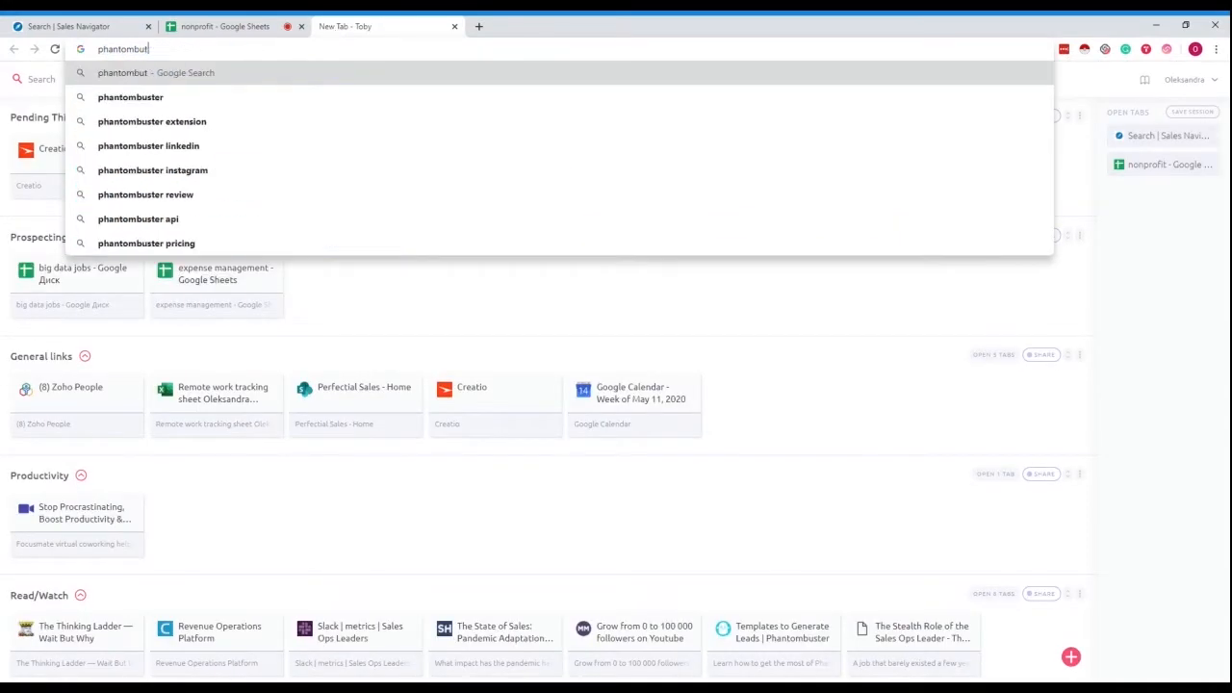
{"action": "key", "text": "BackSpace"}
{"action": "left_click", "coordinate": [306, 167]}
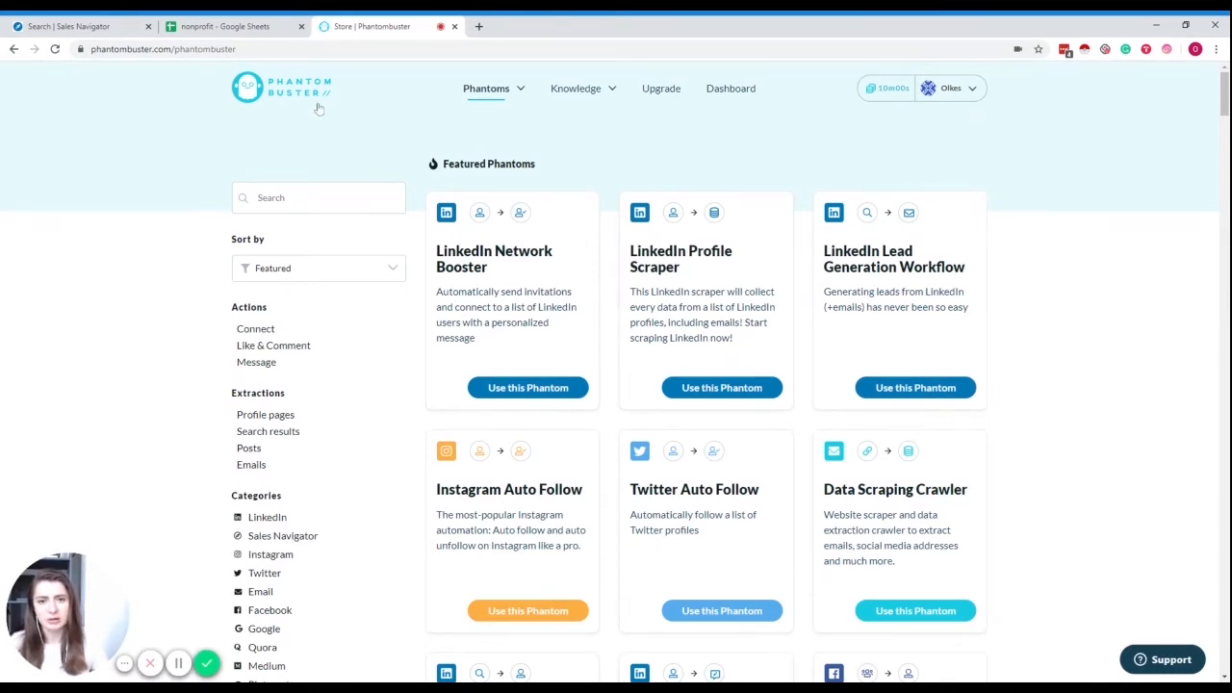
{"action": "left_click", "coordinate": [727, 96]}
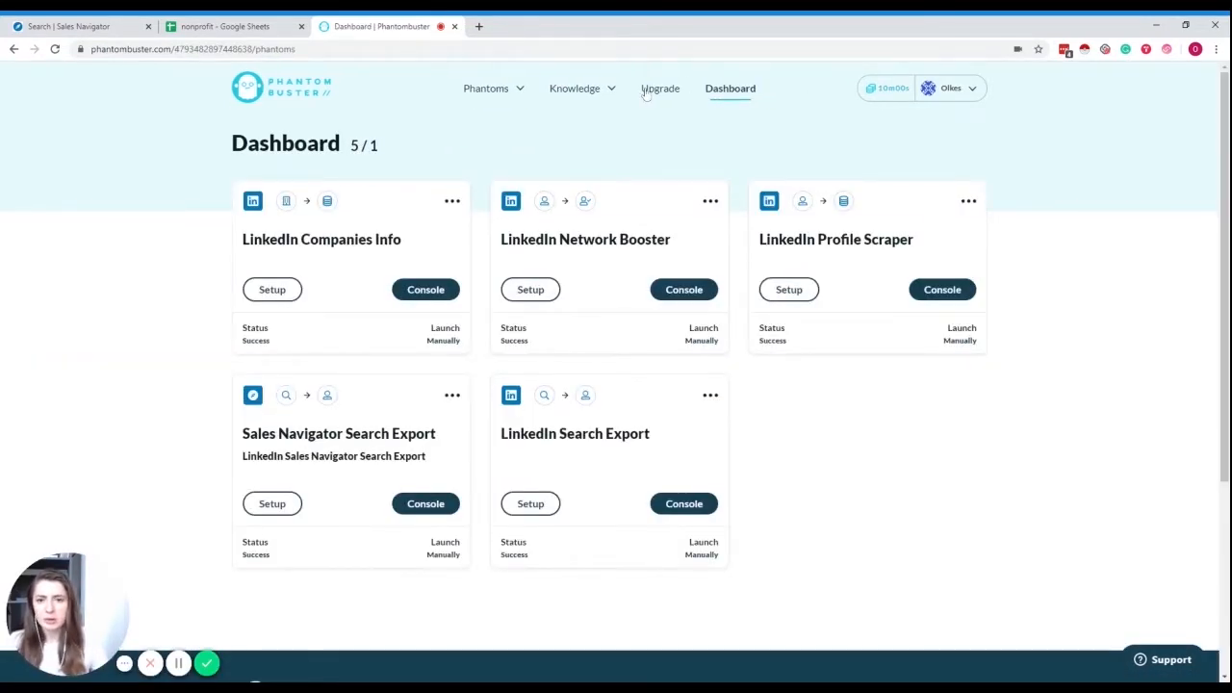
{"action": "scroll", "coordinate": [450, 193], "scroll_direction": "down", "scroll_amount": 1}
{"action": "scroll", "coordinate": [450, 194], "scroll_direction": "down", "scroll_amount": 1}
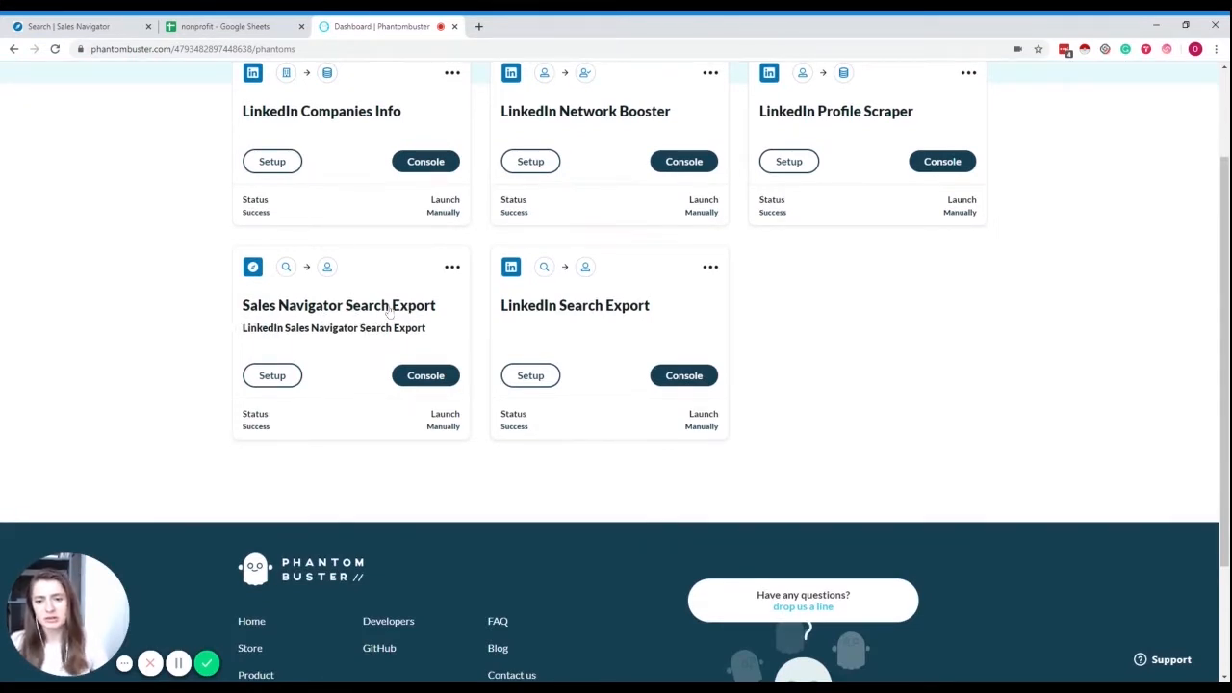
- Open the Sales Navigator Search Export phantom's Setup inputs, then return to the nonprofit sheet
{"action": "left_click", "coordinate": [389, 310]}
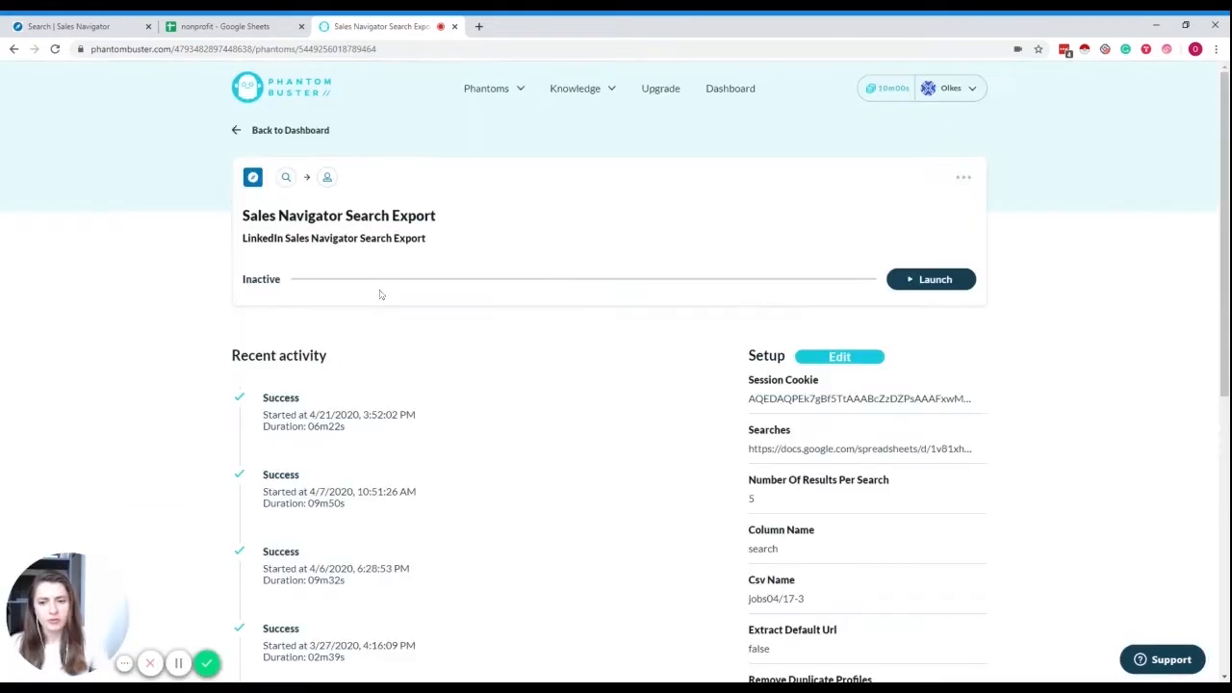
{"action": "left_click", "coordinate": [961, 182]}
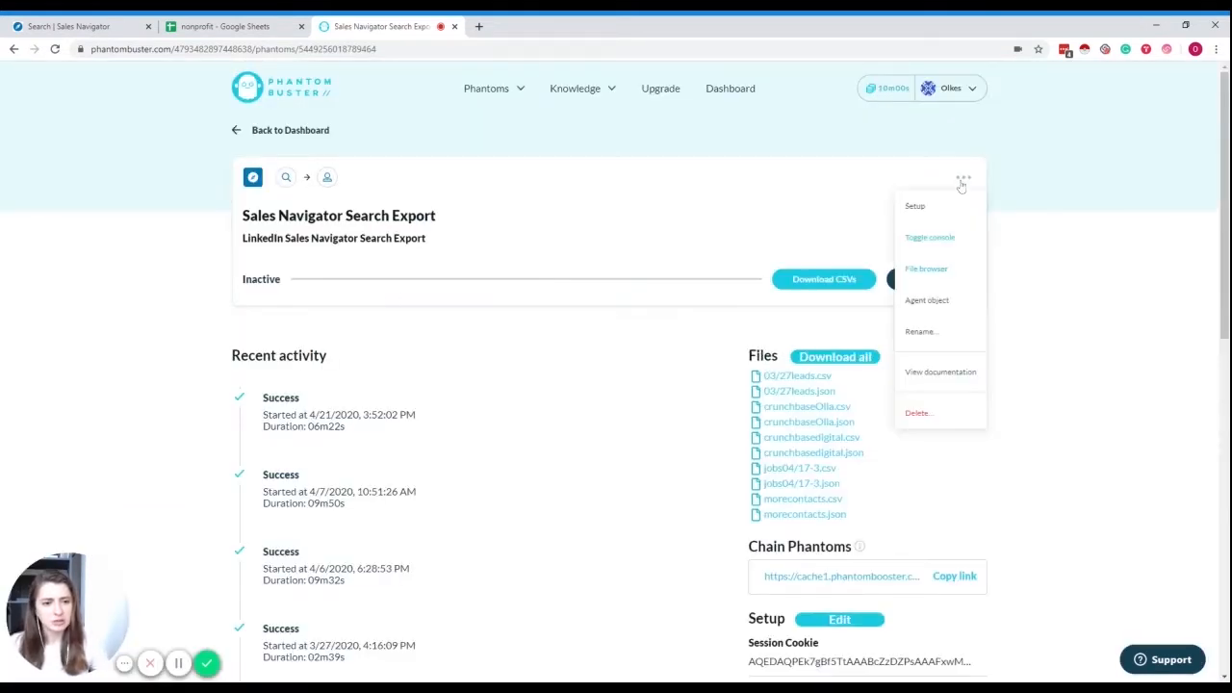
{"action": "left_click", "coordinate": [938, 208]}
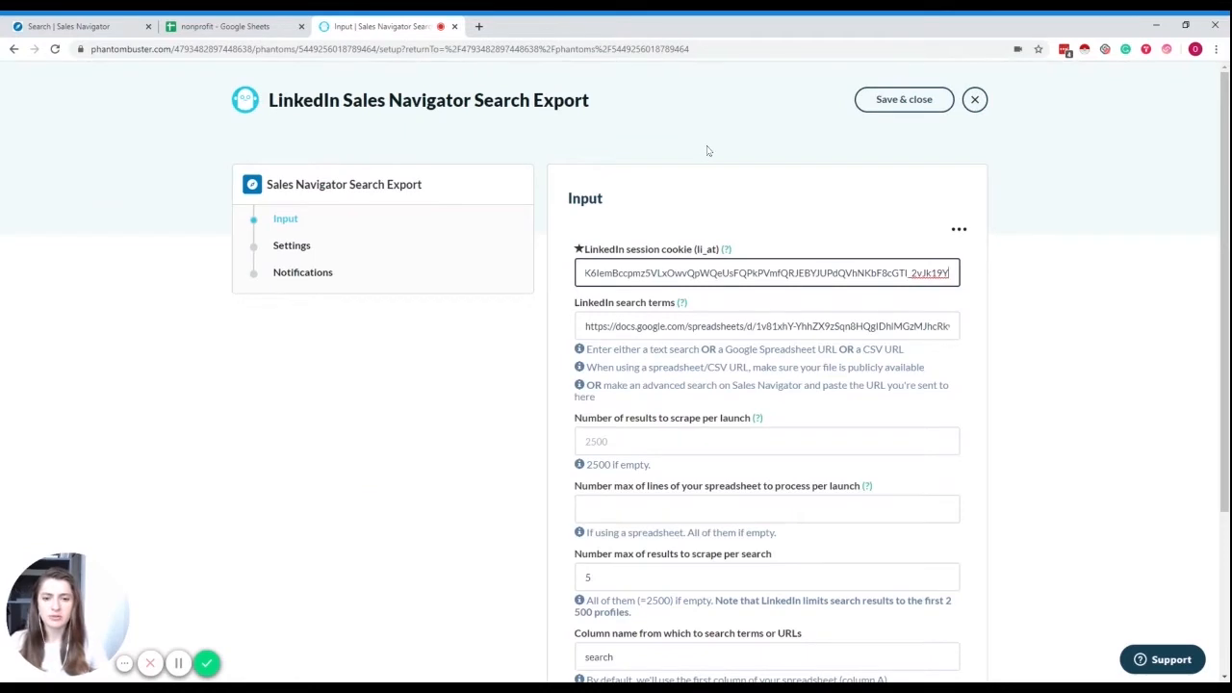
{"action": "scroll", "coordinate": [706, 154], "scroll_direction": "down", "scroll_amount": 1}
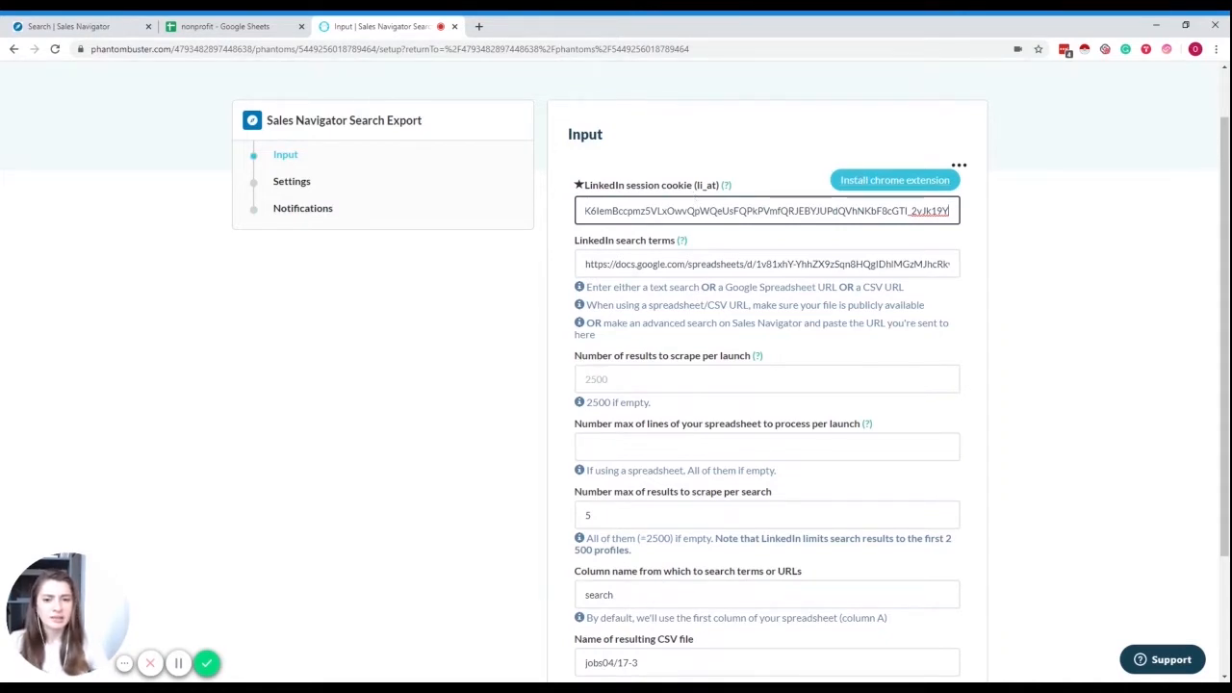
{"action": "scroll", "coordinate": [695, 192], "scroll_direction": "down", "scroll_amount": 1}
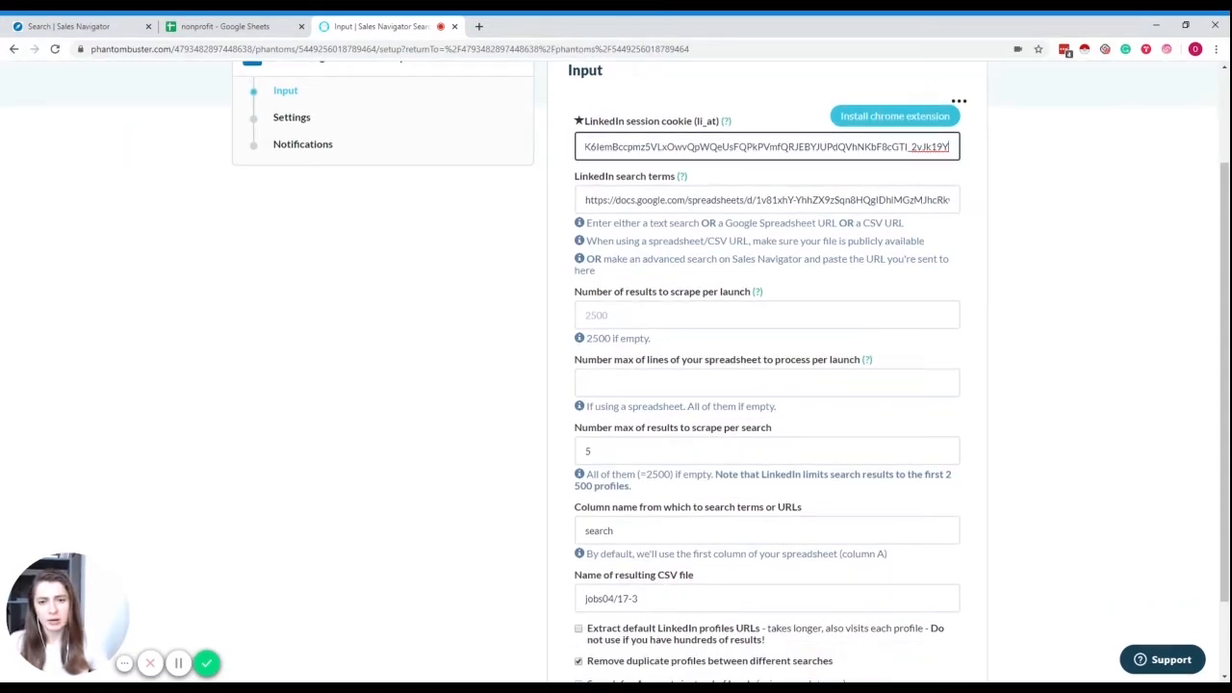
{"action": "left_click", "coordinate": [226, 26]}
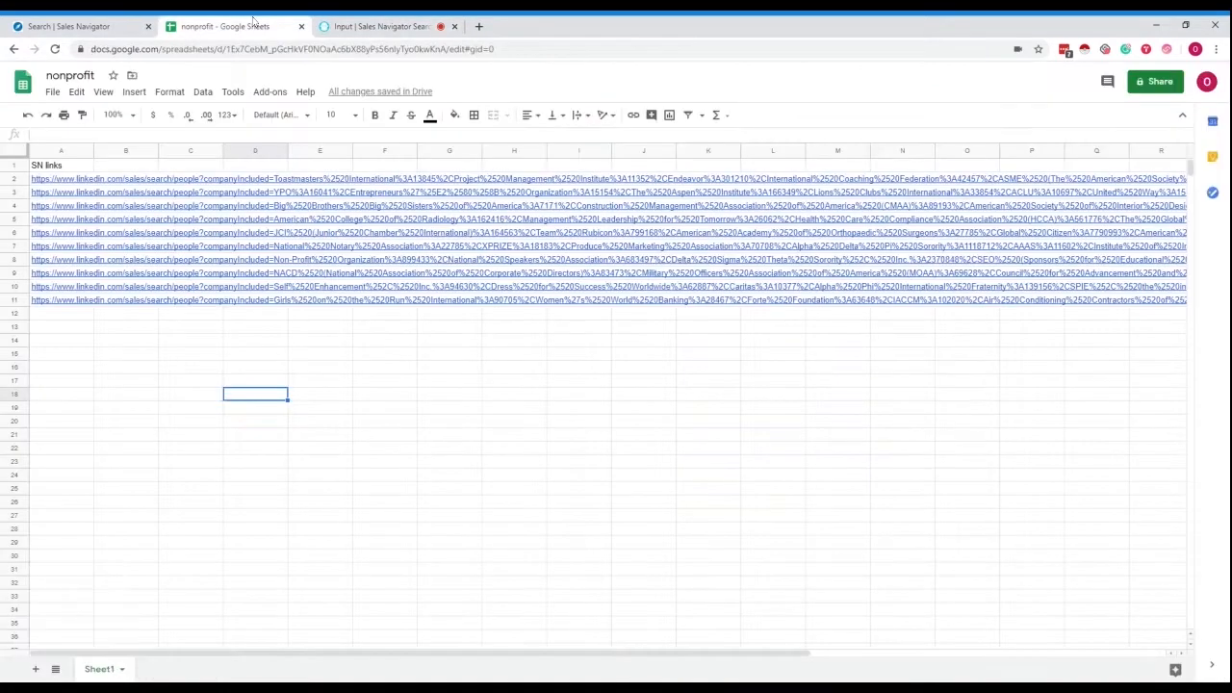
- Share the nonprofit sheet as viewable by anyone with the link, copy the link, and return to Phantombuster
{"action": "left_click", "coordinate": [1150, 85]}
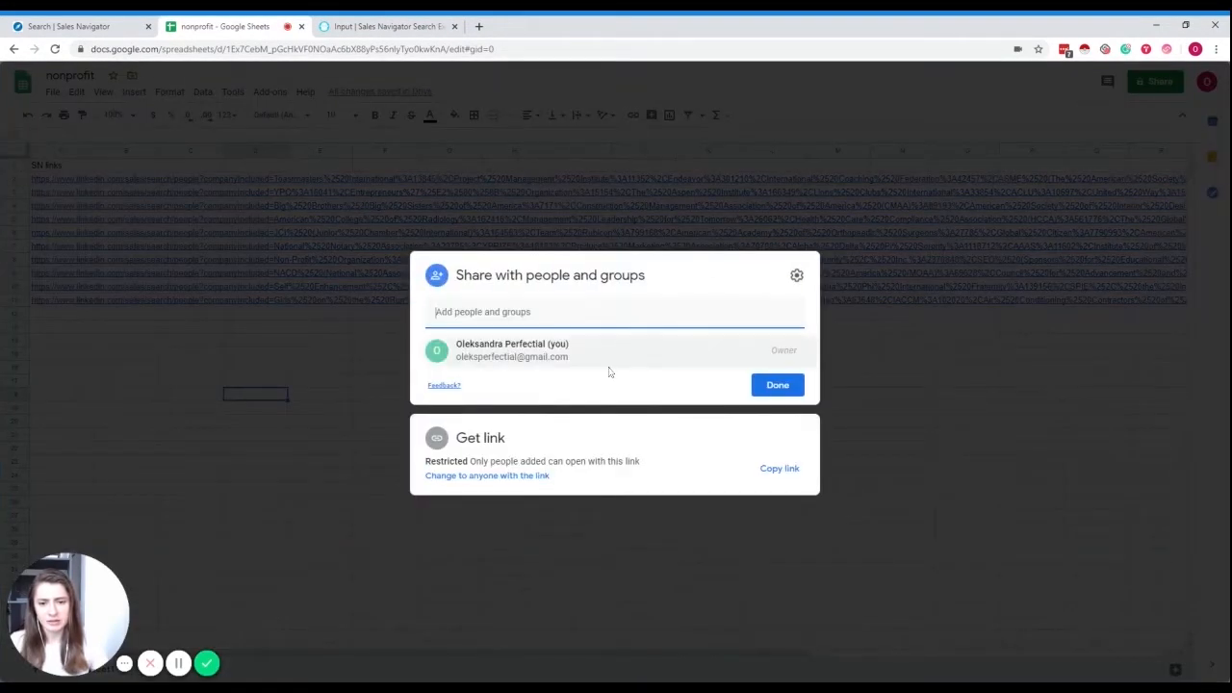
{"action": "left_click", "coordinate": [770, 488]}
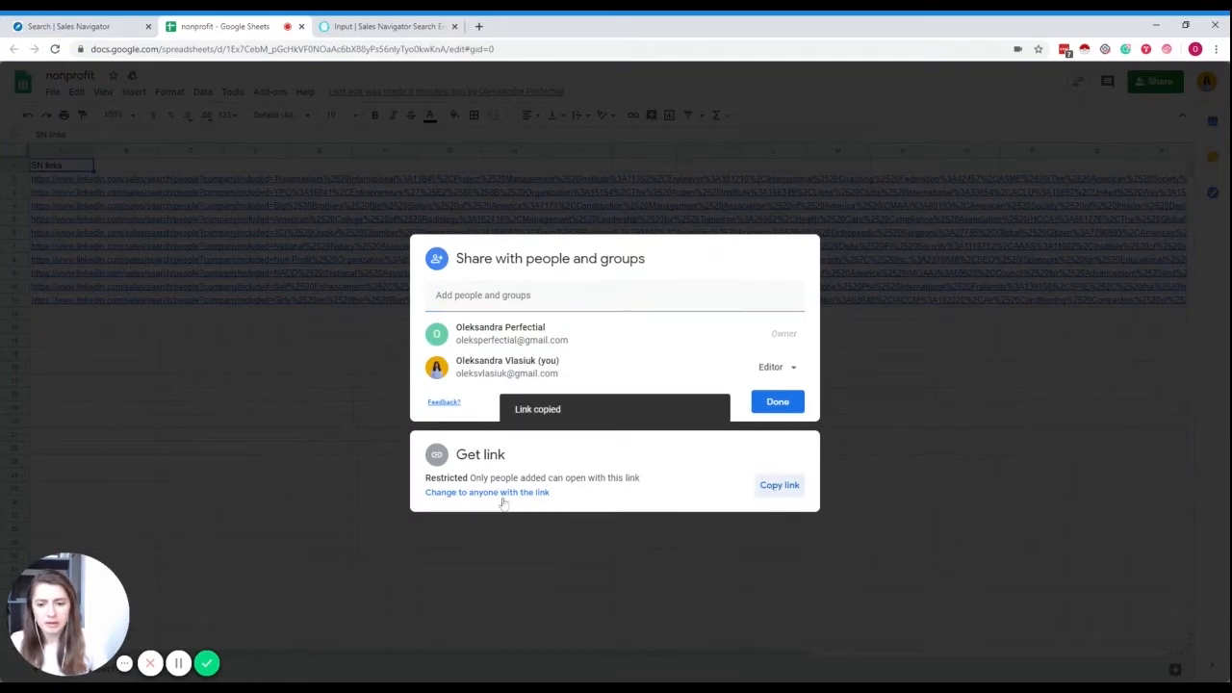
{"action": "left_click", "coordinate": [535, 492]}
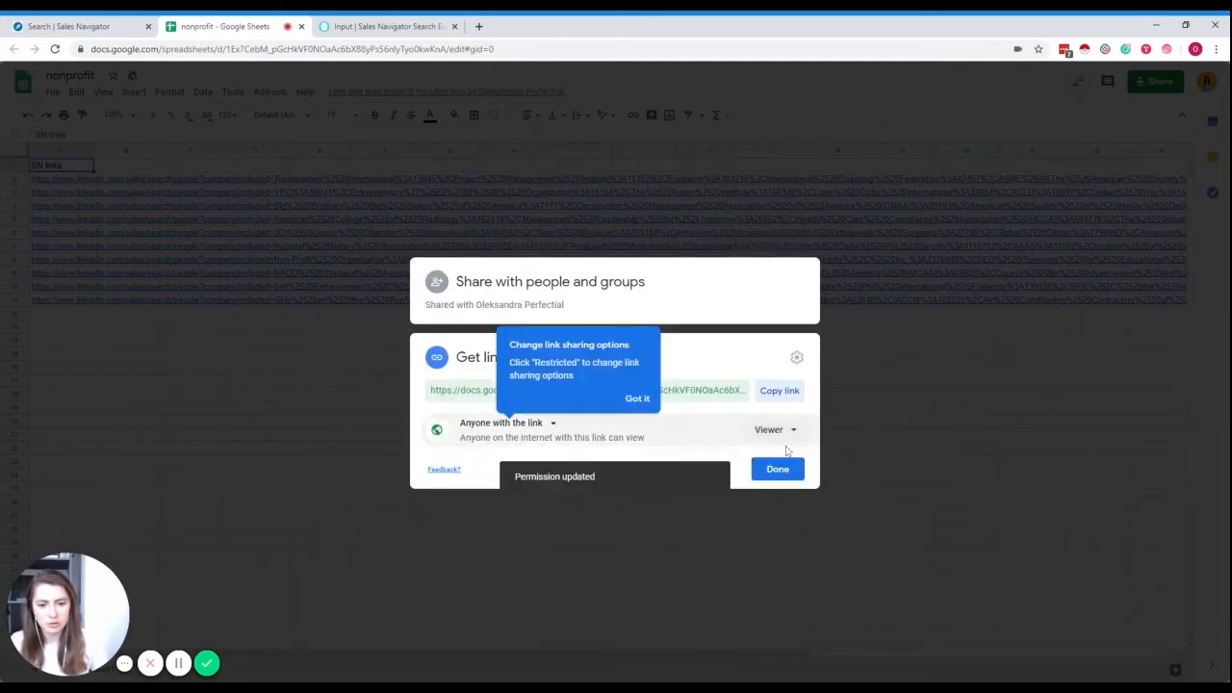
{"action": "left_click", "coordinate": [778, 467]}
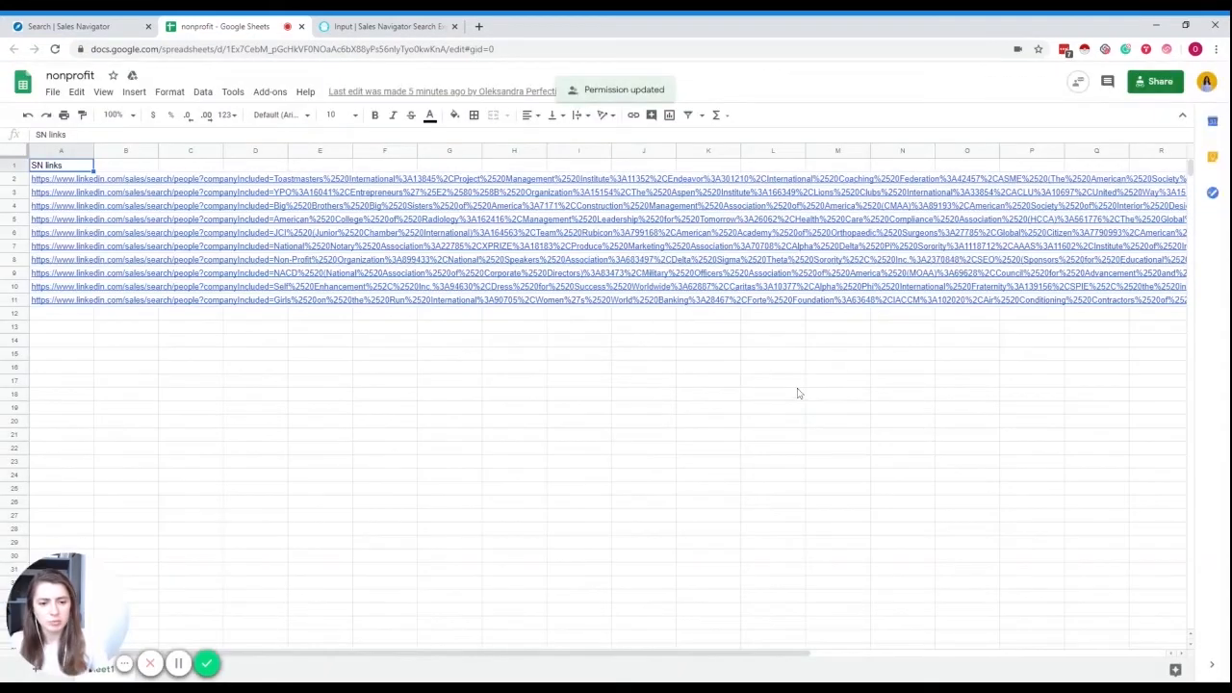
{"action": "left_click", "coordinate": [390, 24]}
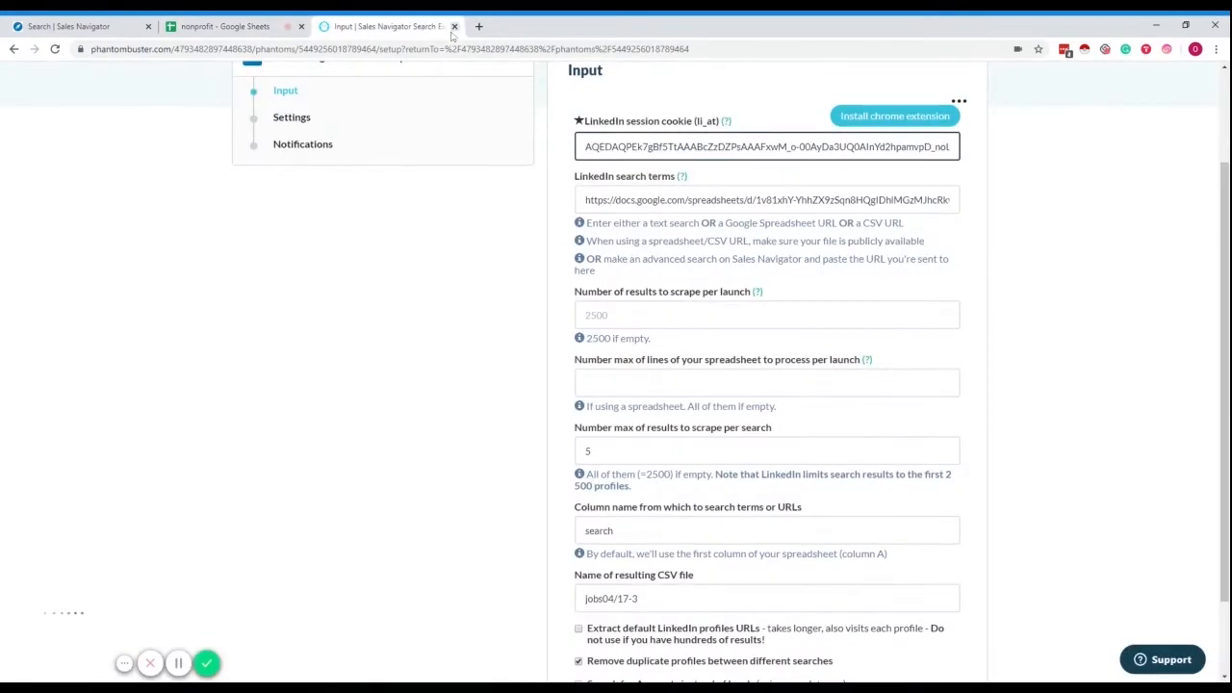
- Replace the LinkedIn search terms with the nonprofit sheet URL, then go back to the spreadsheet
{"action": "left_click", "coordinate": [638, 200]}
{"action": "key", "text": "ctrl+a"}
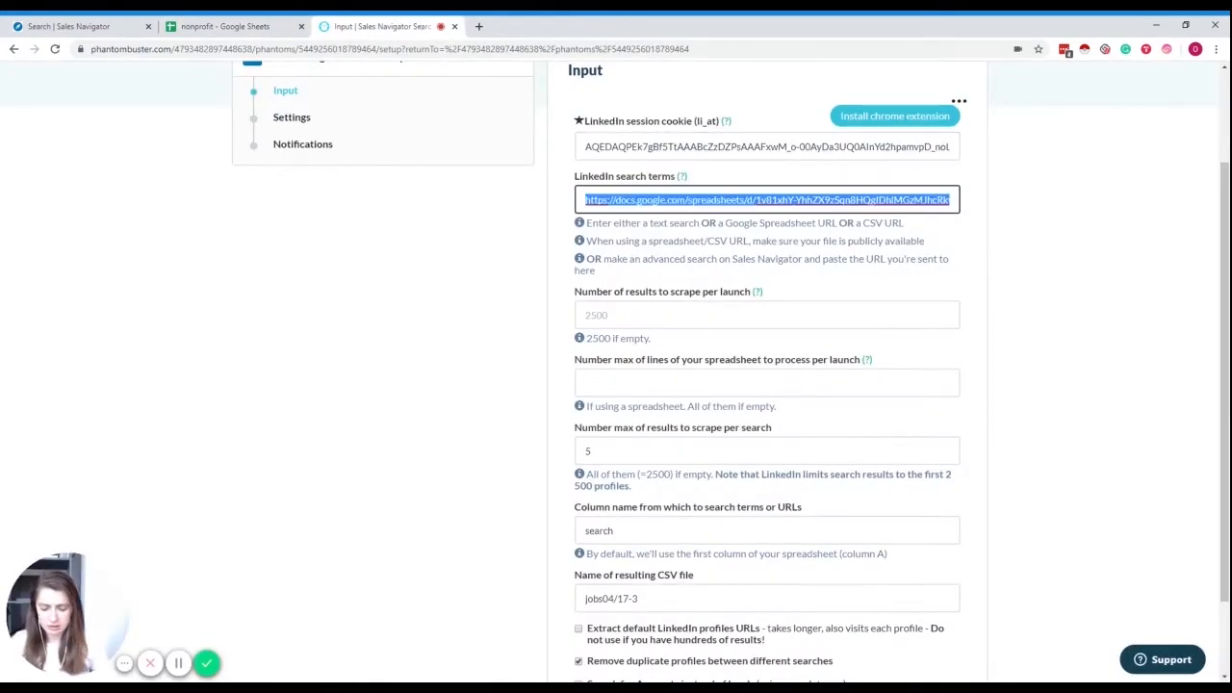
{"action": "key", "text": "ctrl+v"}
{"action": "scroll", "coordinate": [638, 200], "scroll_direction": "down", "scroll_amount": 1}
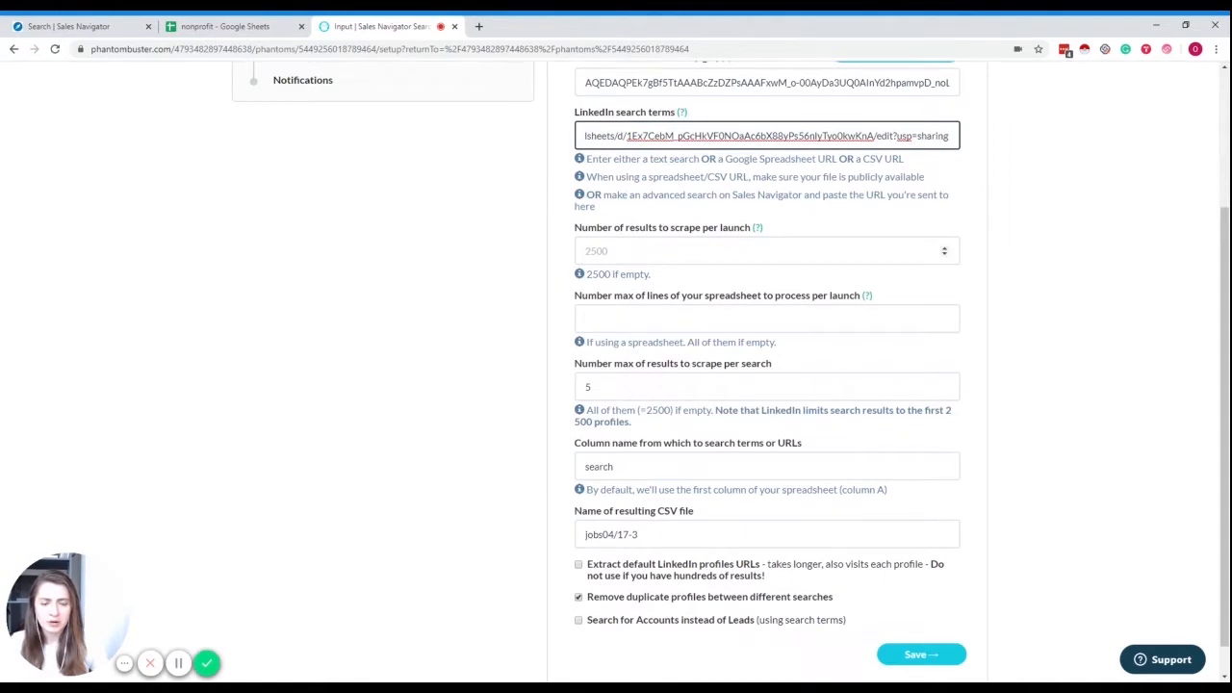
{"action": "scroll", "coordinate": [643, 238], "scroll_direction": "down", "scroll_amount": 1}
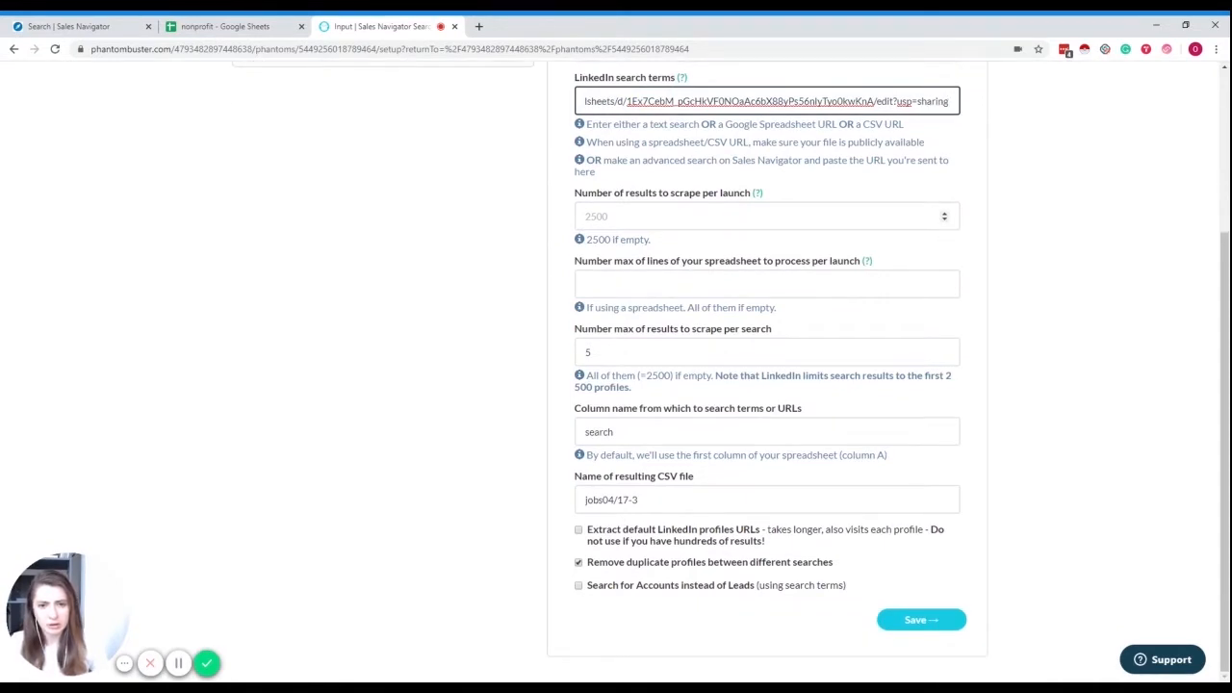
{"action": "left_click", "coordinate": [643, 217]}
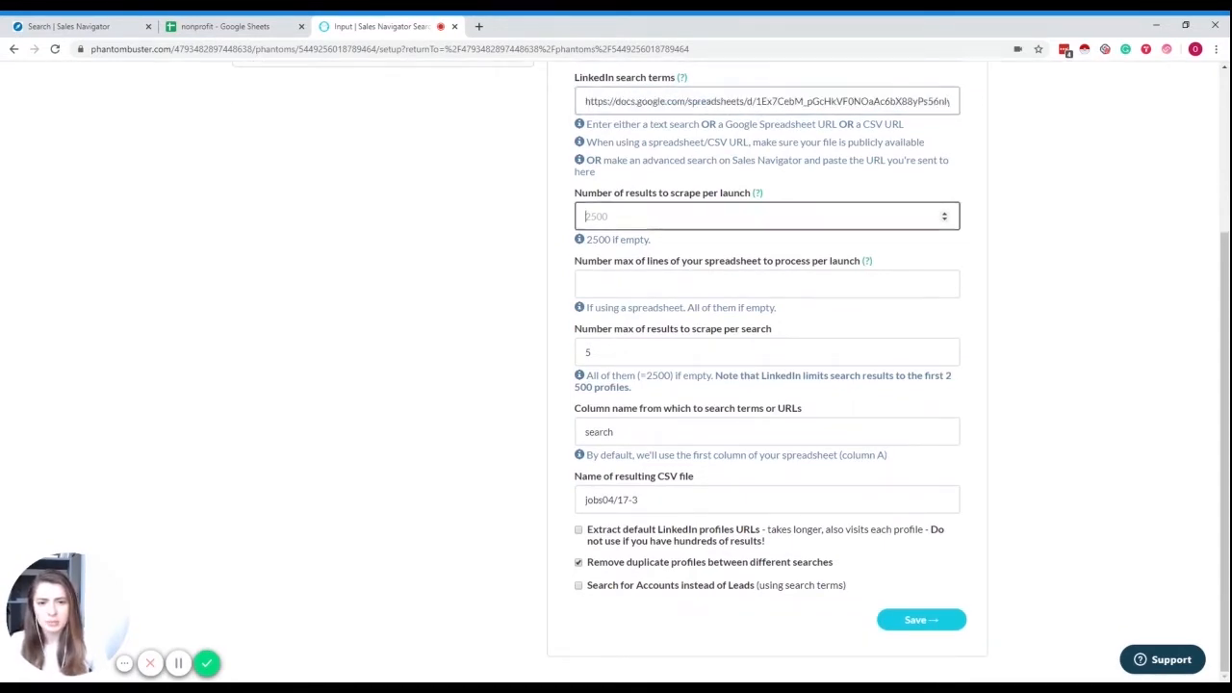
{"action": "left_click", "coordinate": [225, 26]}
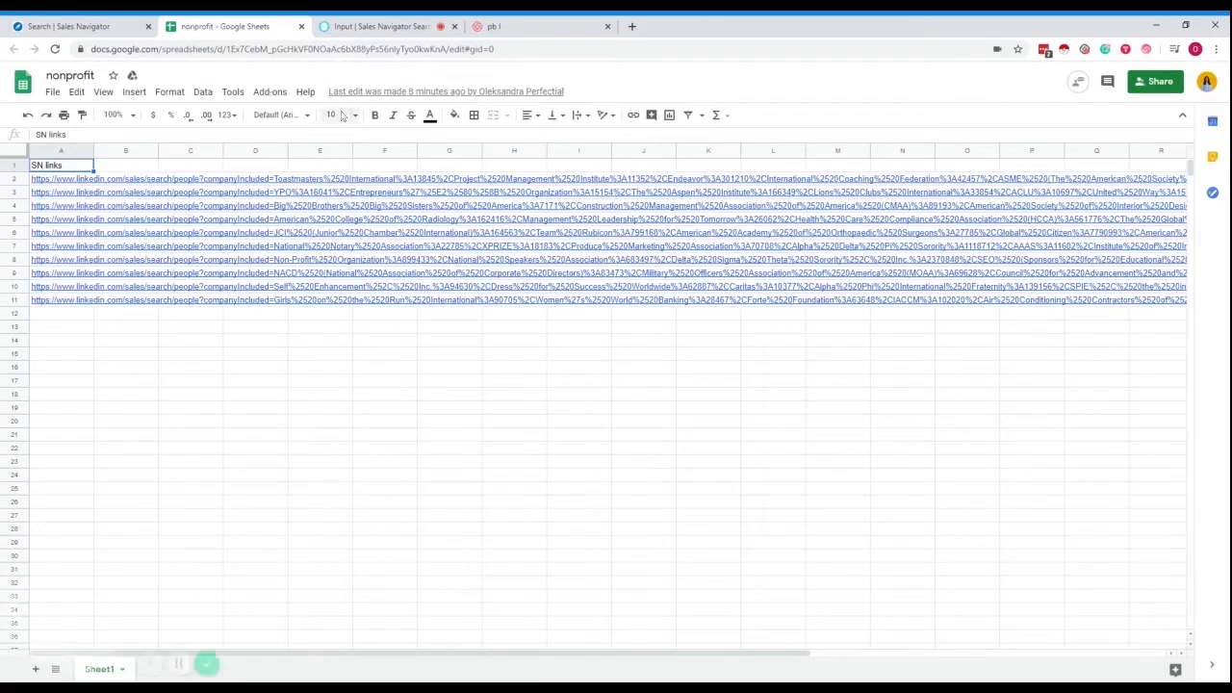
- Set the nonprofit sheet to anyone-with-the-link Viewer, copy its link, and return to the phantom setup
{"action": "left_click", "coordinate": [1159, 81]}
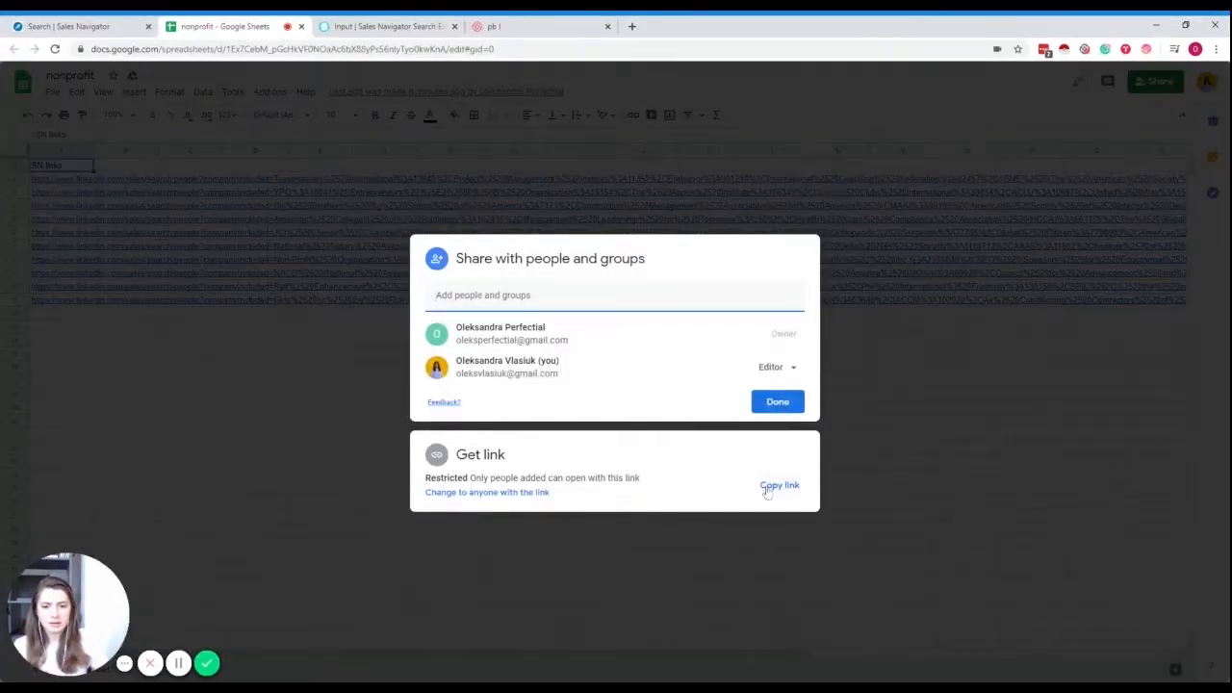
{"action": "left_click", "coordinate": [522, 493]}
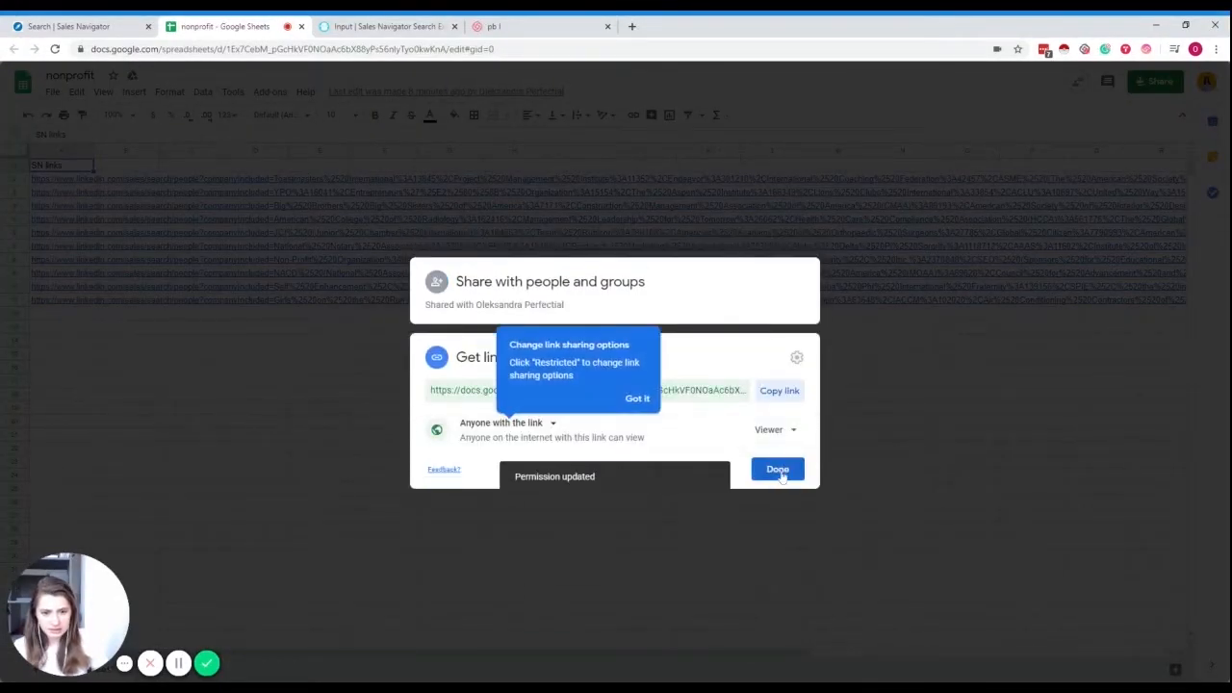
{"action": "left_click", "coordinate": [782, 395]}
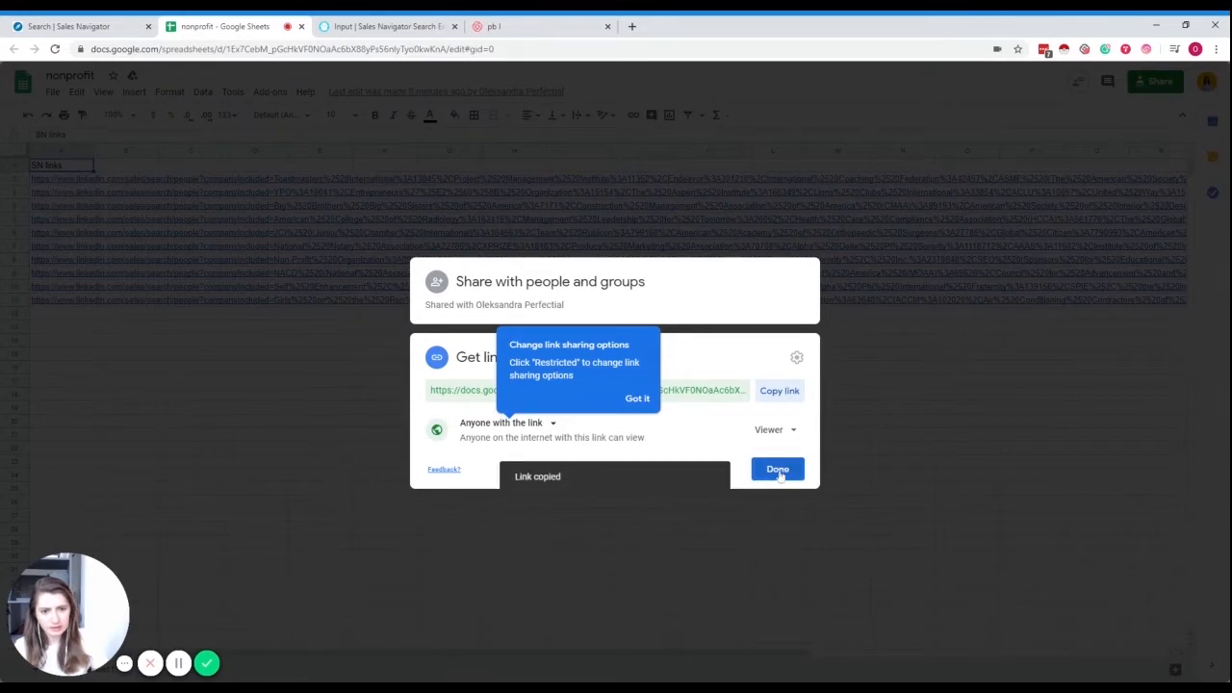
{"action": "left_click", "coordinate": [778, 470]}
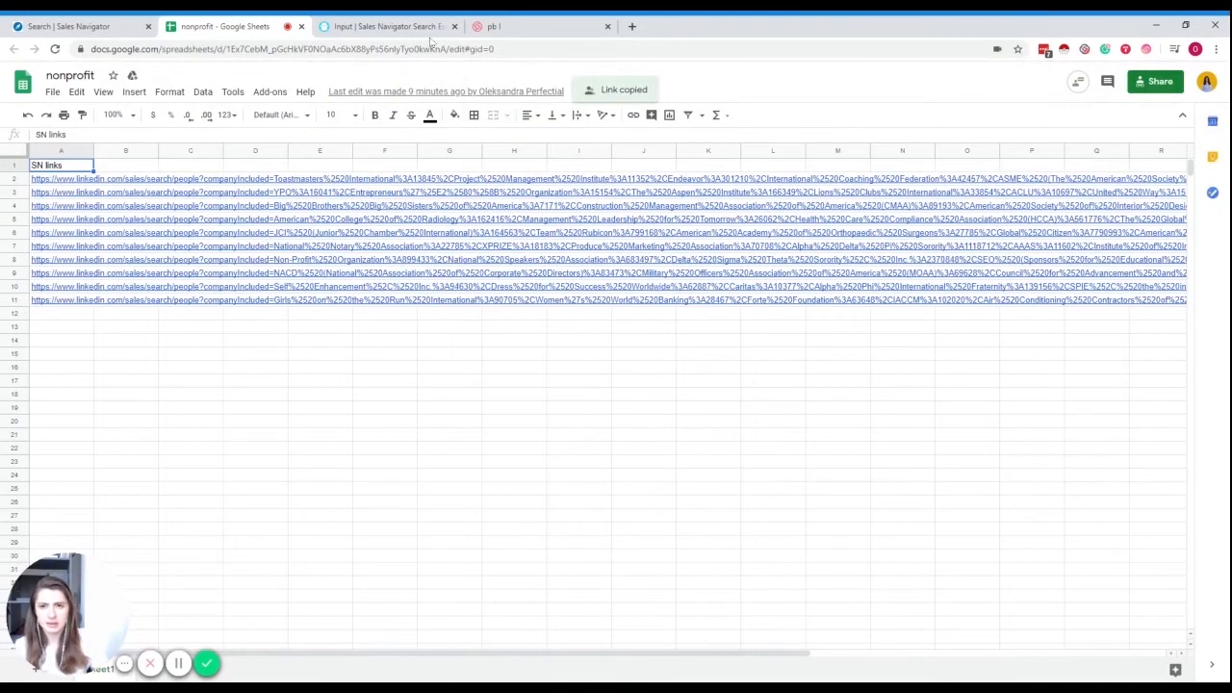
{"action": "left_click", "coordinate": [383, 27]}
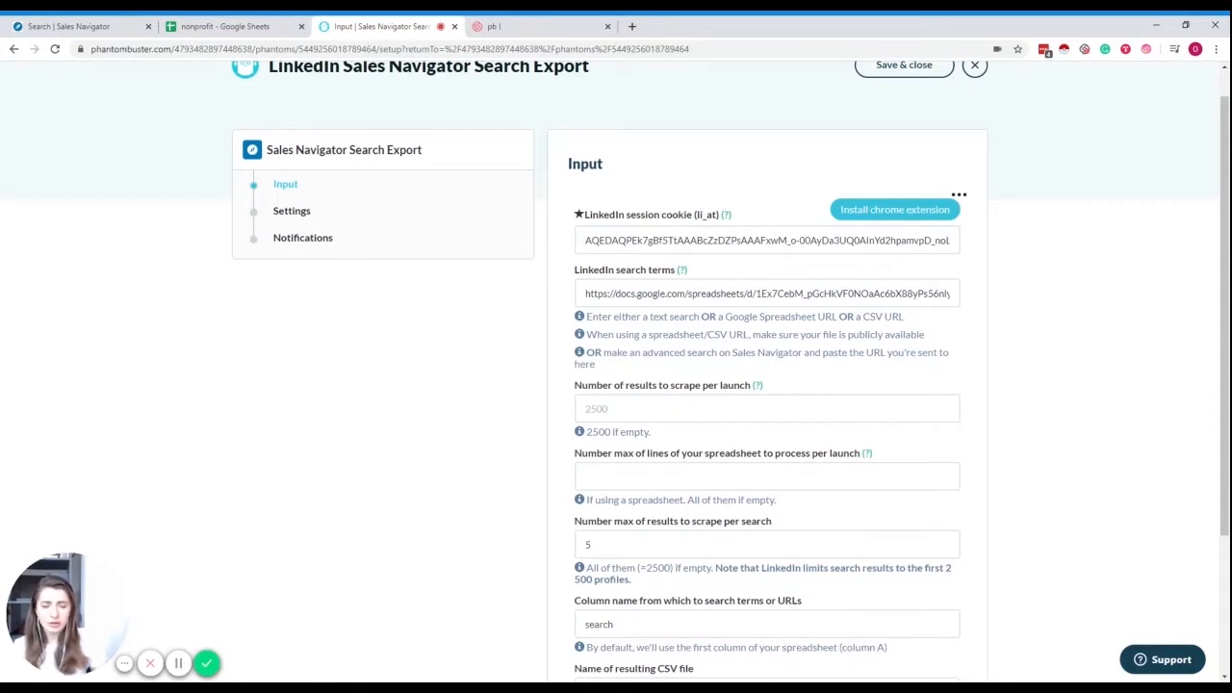
- Paste the shared sheet link over the LinkedIn search terms, then review the SN links spreadsheet
{"action": "triple_click", "coordinate": [707, 286]}
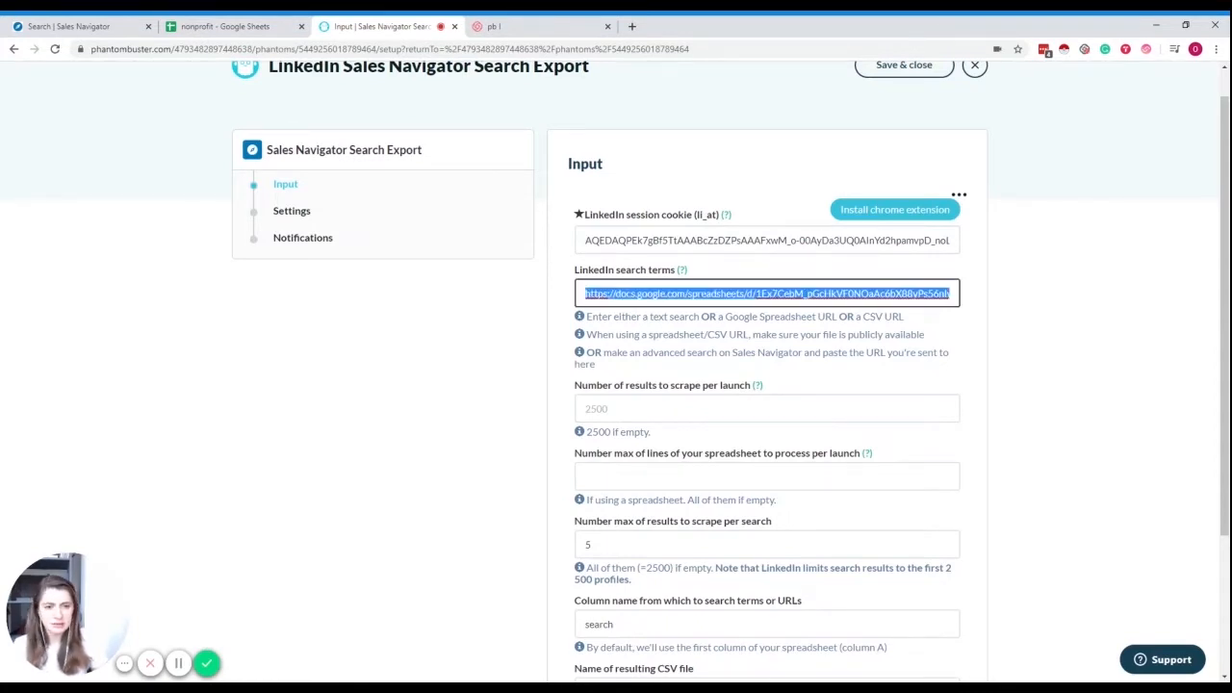
{"action": "key", "text": "ctrl+v"}
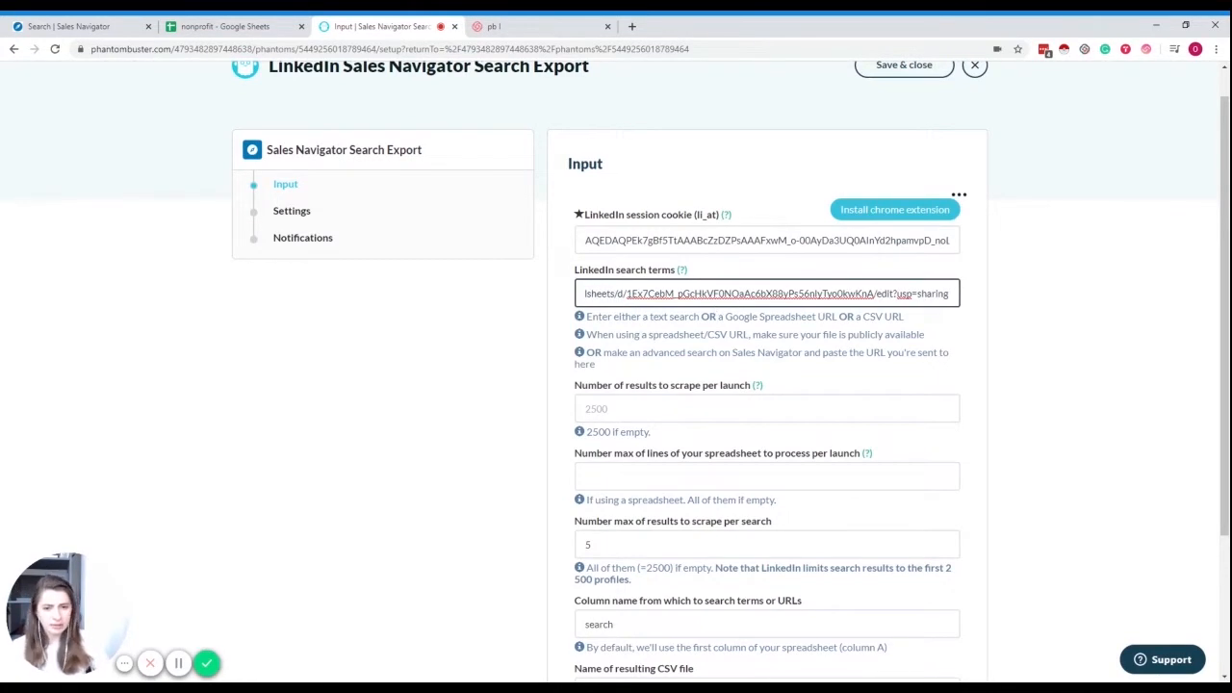
{"action": "scroll", "coordinate": [709, 241], "scroll_direction": "down", "scroll_amount": 2}
{"action": "left_click", "coordinate": [709, 217]}
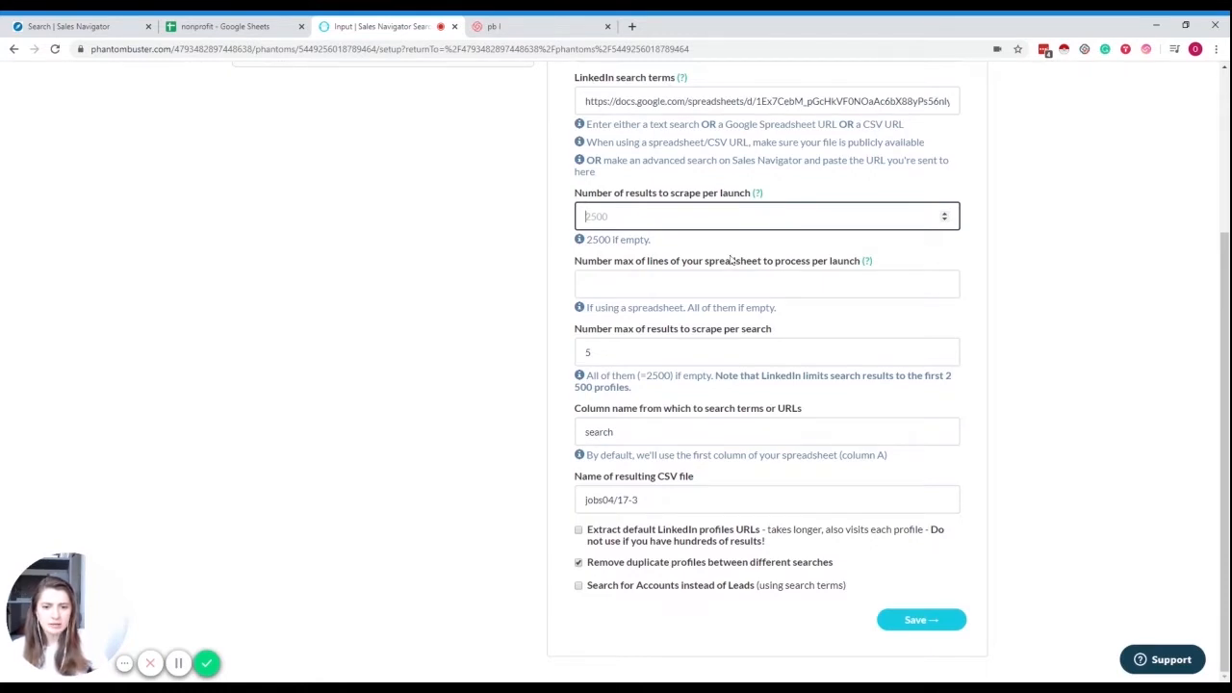
{"action": "left_click", "coordinate": [655, 352]}
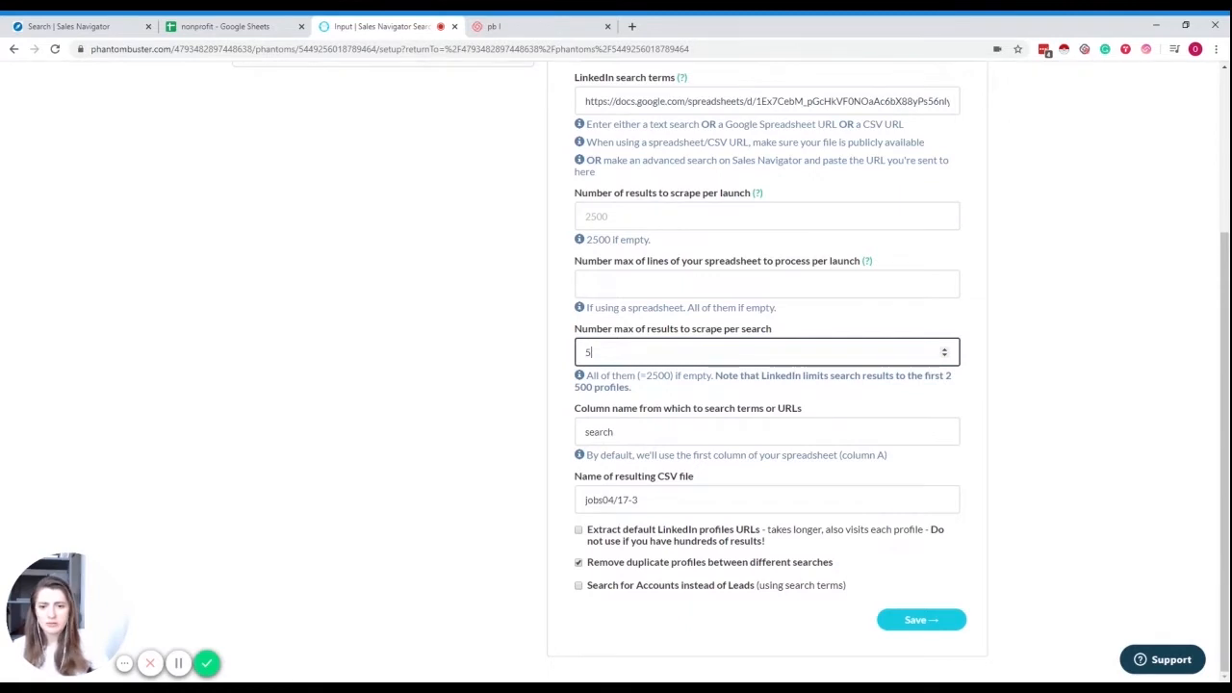
{"action": "left_click", "coordinate": [222, 26]}
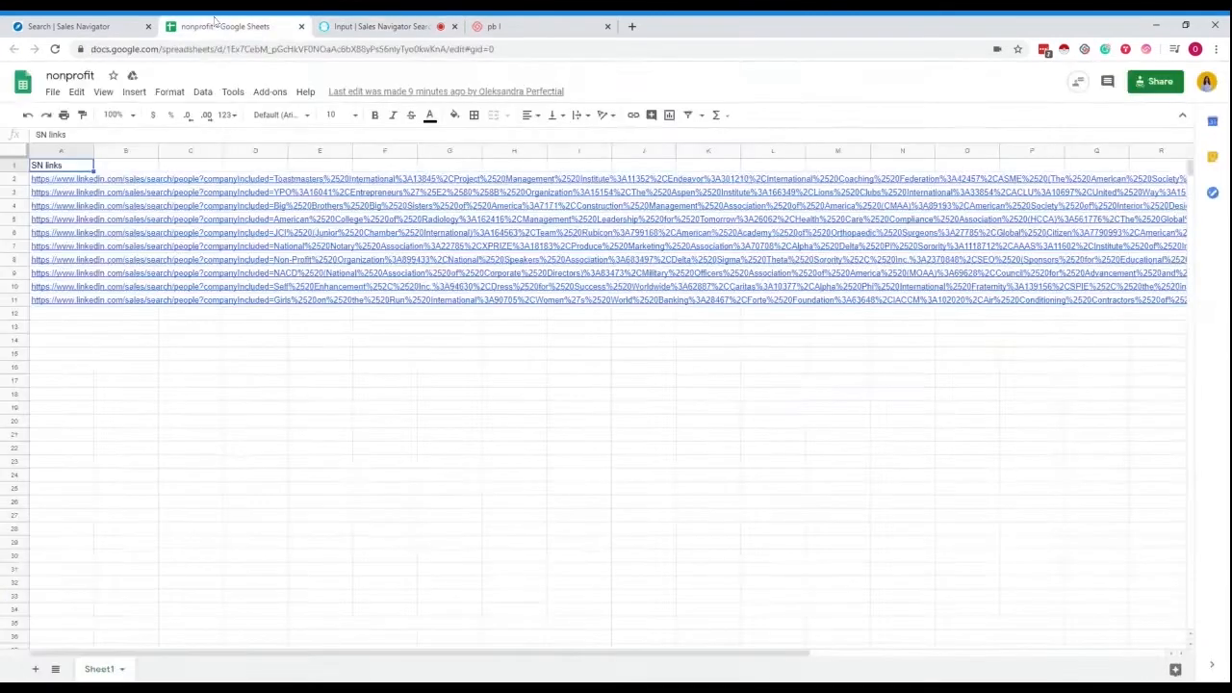
{"action": "mouse_move", "coordinate": [77, 185]}
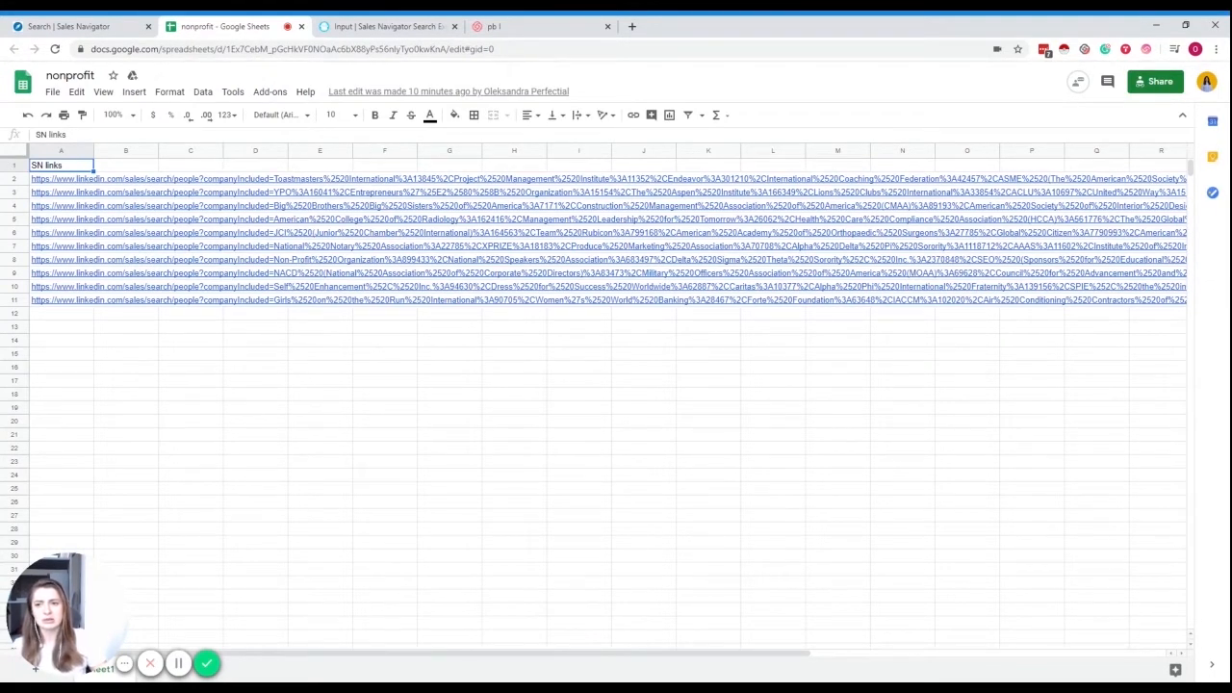
- Clear the per-search results limit of 5 in the phantom inputs
{"action": "left_click", "coordinate": [390, 27]}
{"action": "left_click_drag", "start_coordinate": [595, 353], "coordinate": [544, 360]}
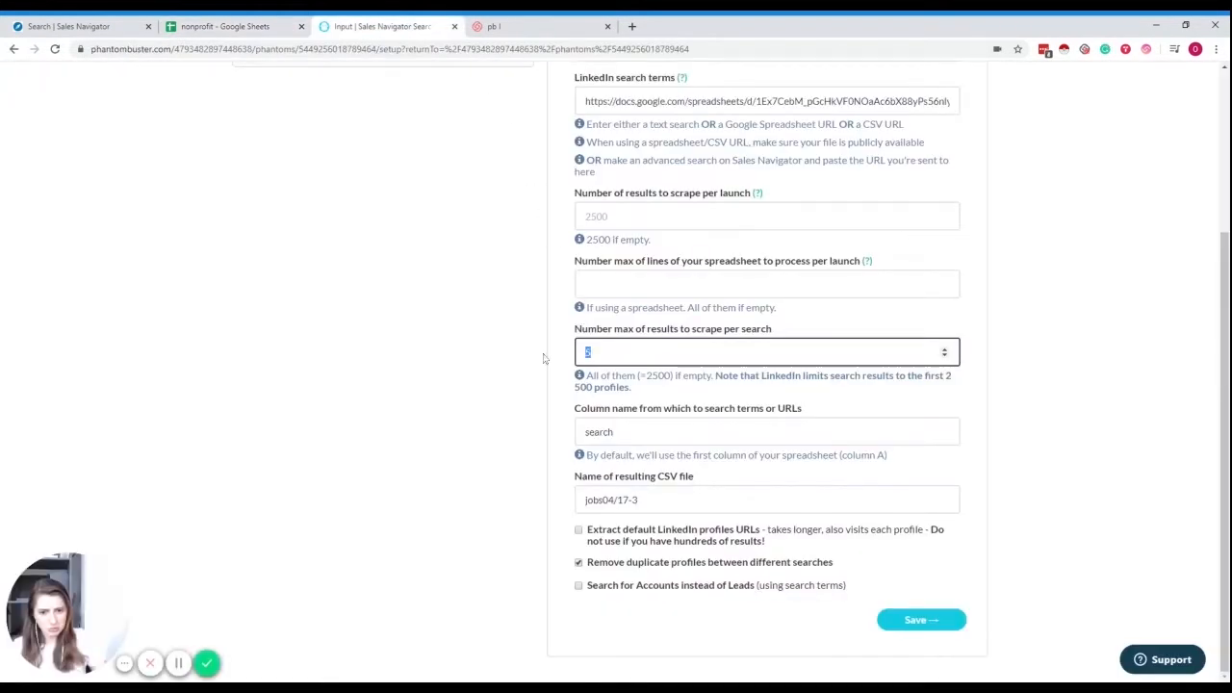
{"action": "key", "text": "BackSpace"}
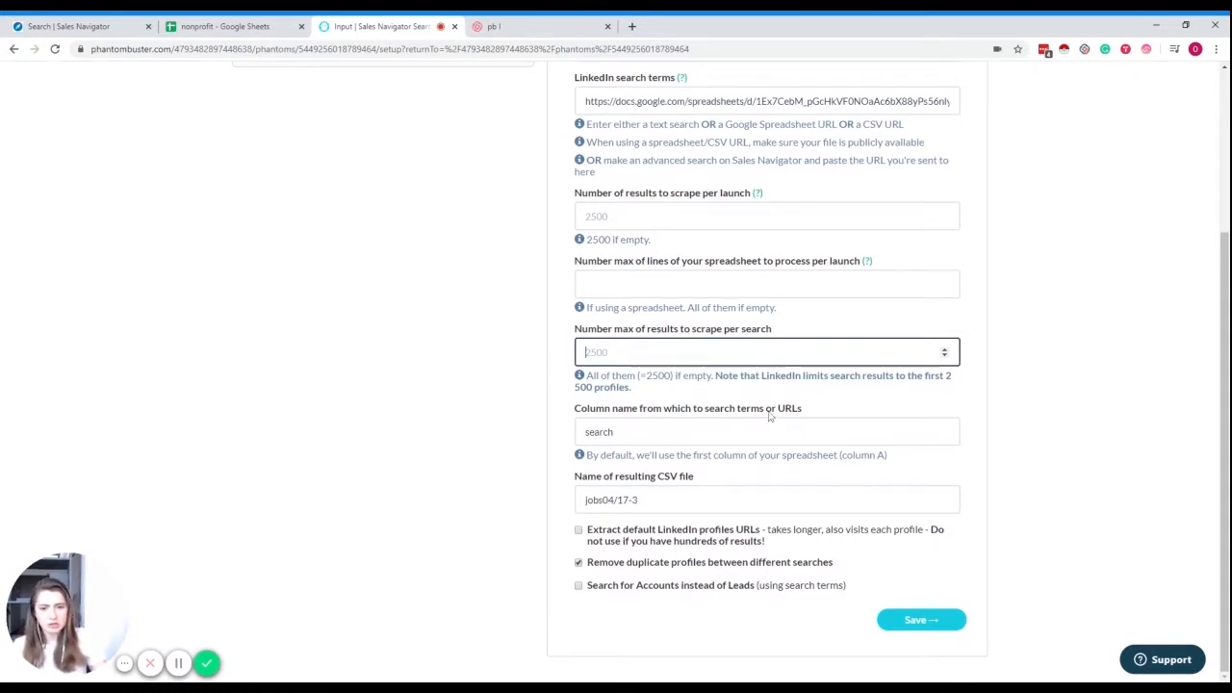
{"action": "left_click", "coordinate": [231, 26]}
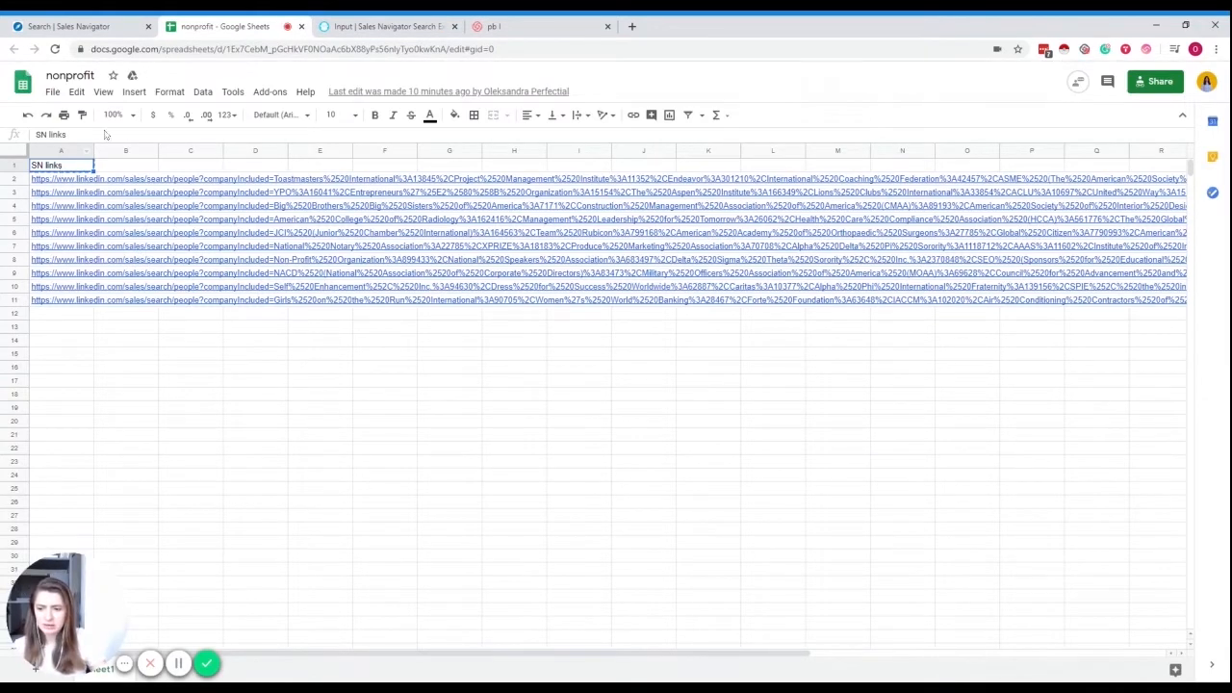
{"action": "key", "text": "ctrl+Tab"}
- Set column name 'SN links', CSV name 'nonprofits', enable default profile URL extraction, and save
{"action": "key", "text": "Tab"}
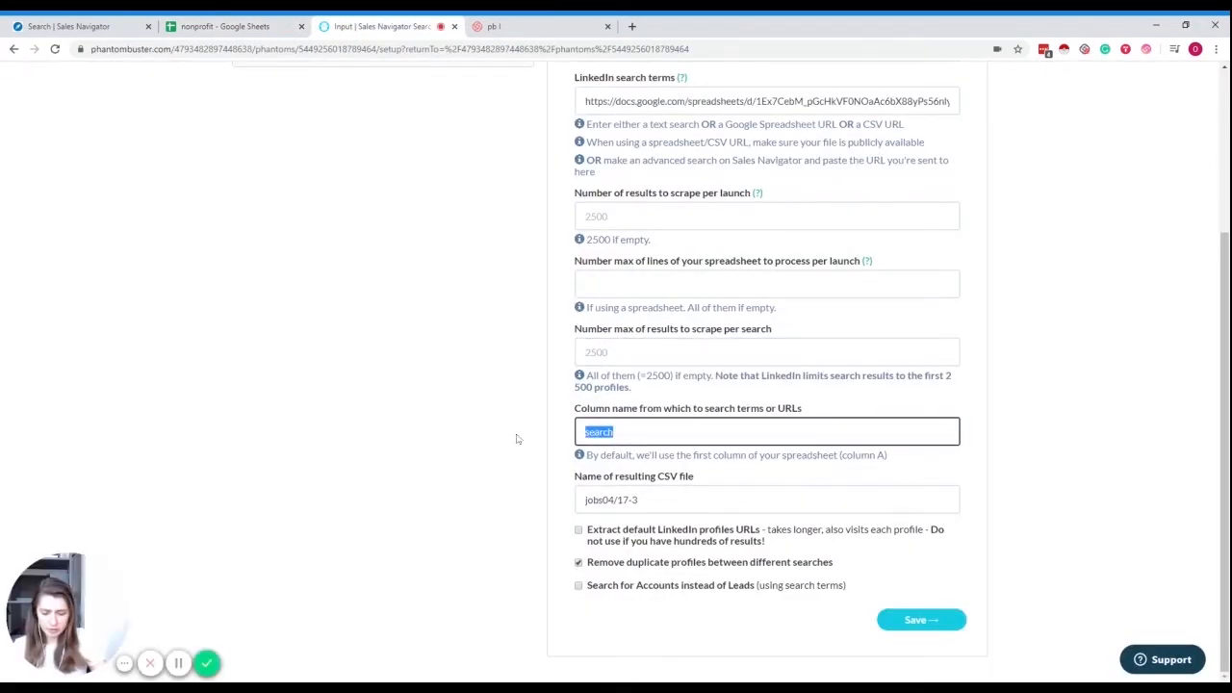
{"action": "type", "text": "SN links"}
{"action": "key", "text": "Tab"}
{"action": "key", "text": "BackSpace"}
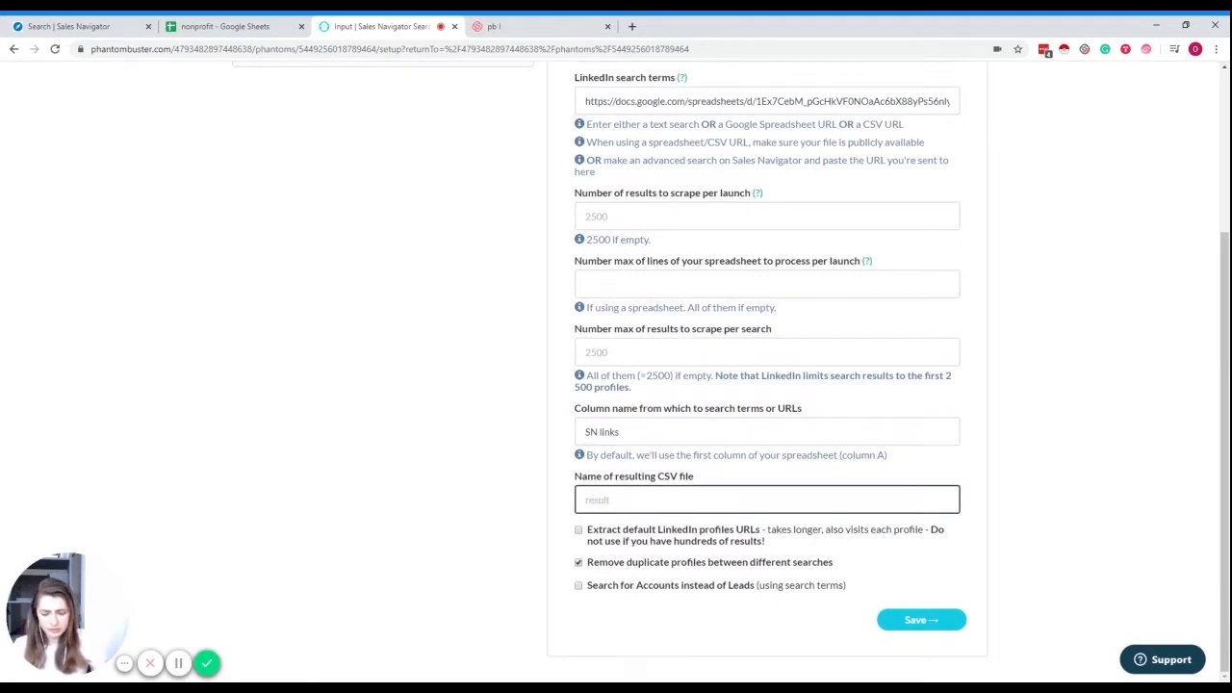
{"action": "type", "text": "nonprofuts"}
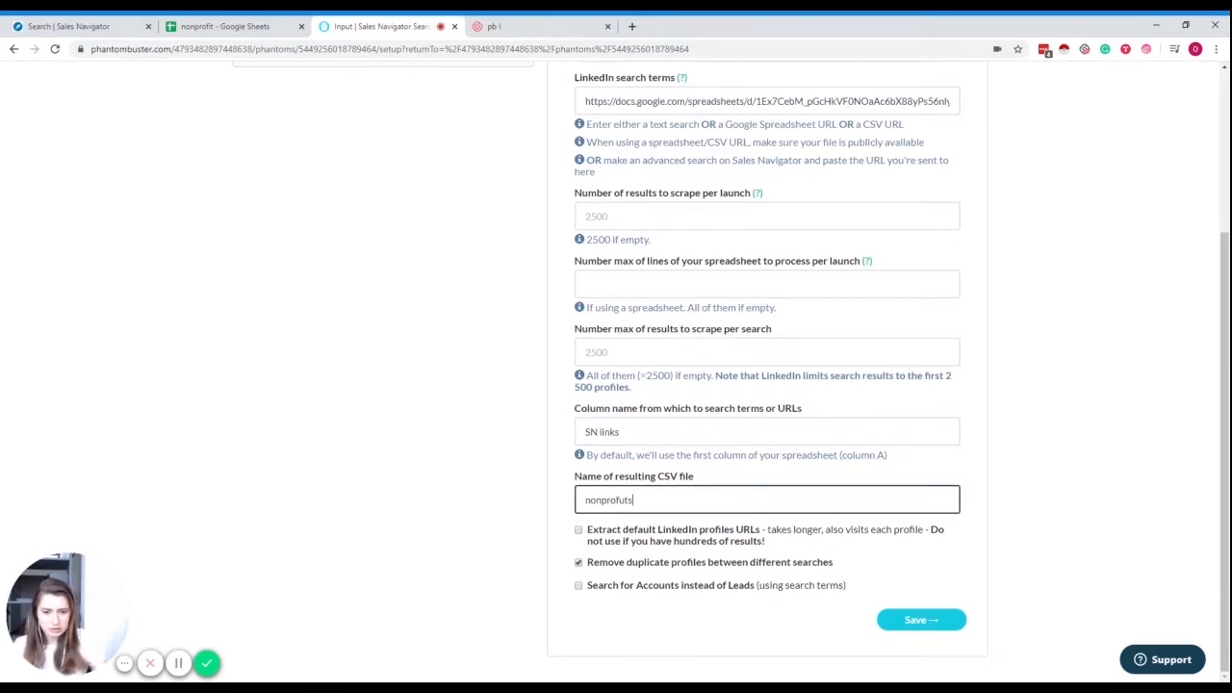
{"action": "key", "text": "BackSpace"}
{"action": "key", "text": "BackSpace"}
{"action": "key", "text": "BackSpace"}
{"action": "type", "text": "its"}
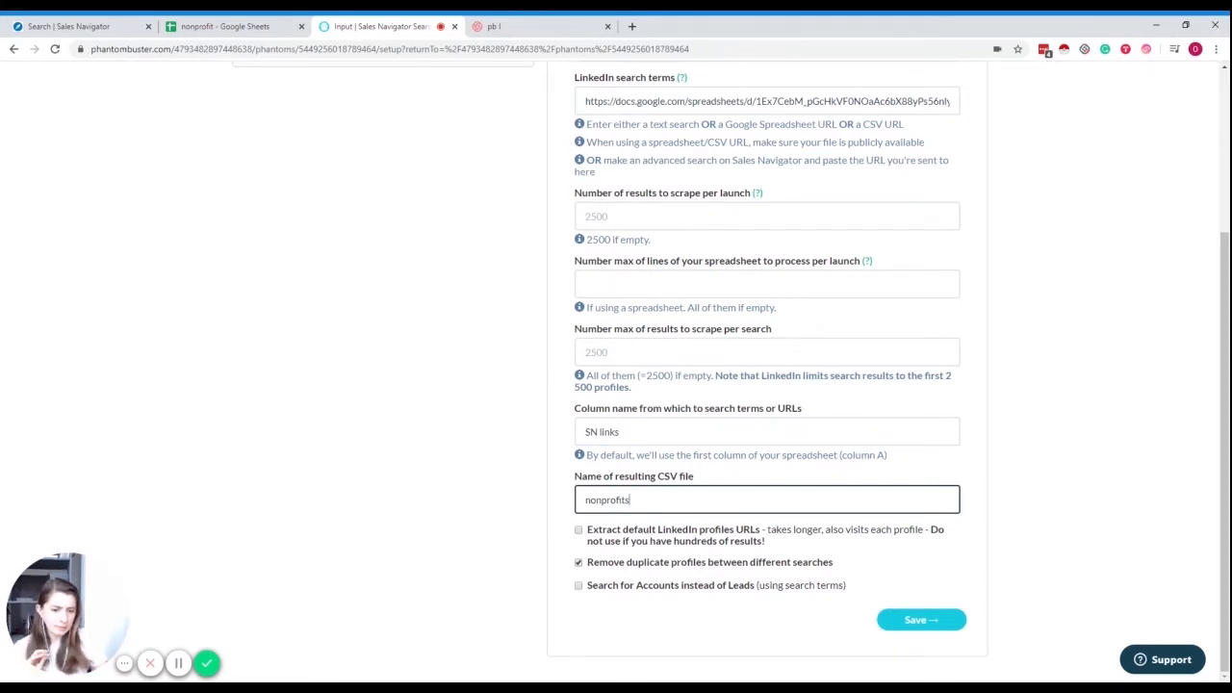
{"action": "left_click", "coordinate": [648, 536]}
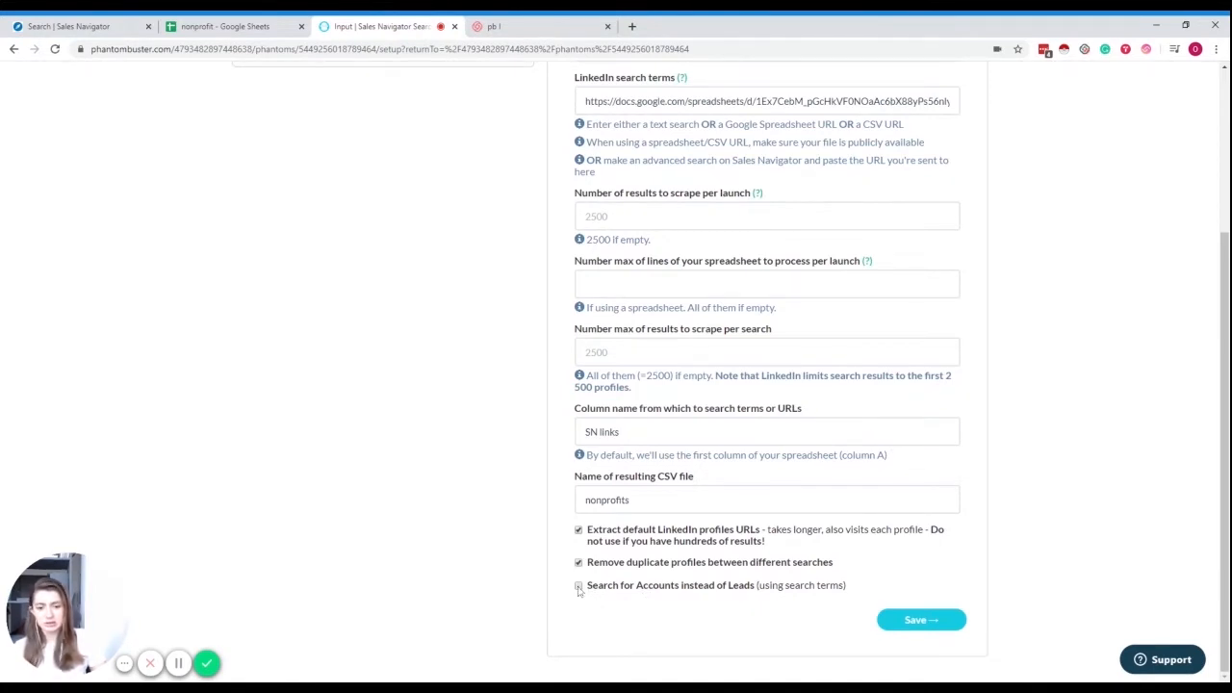
{"action": "left_click", "coordinate": [912, 624]}
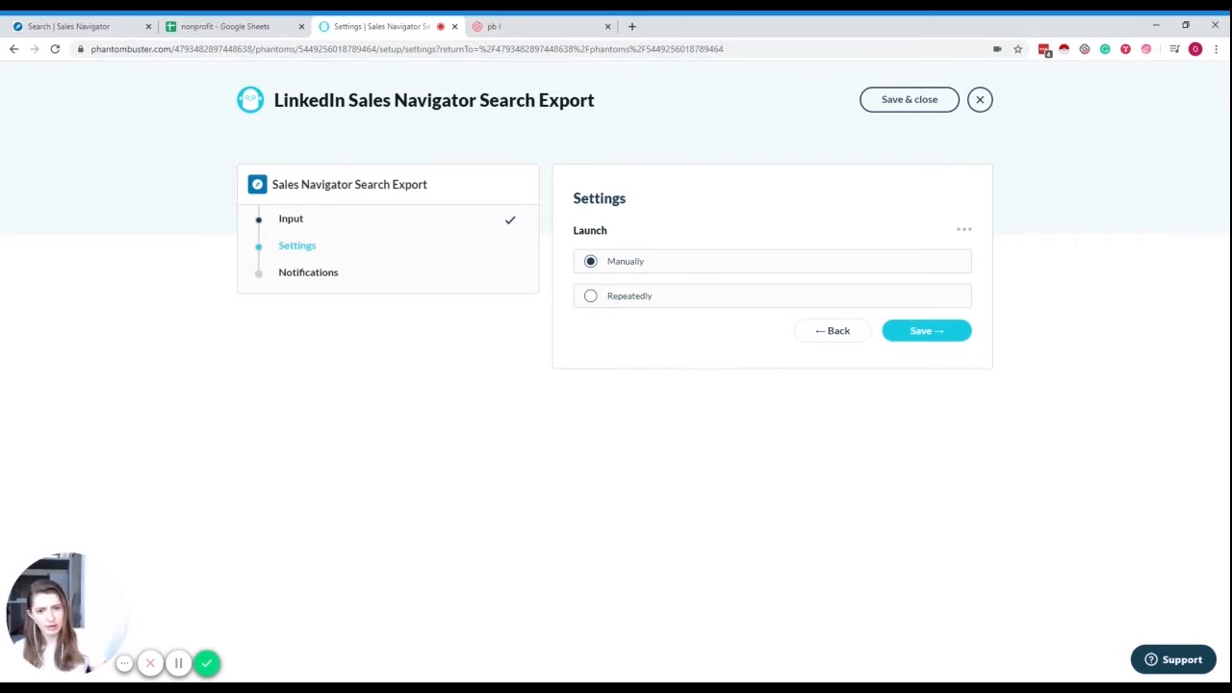
- Save the phantom with manual launch and no notifications, then launch the Sales Navigator export
{"action": "left_click", "coordinate": [922, 332]}
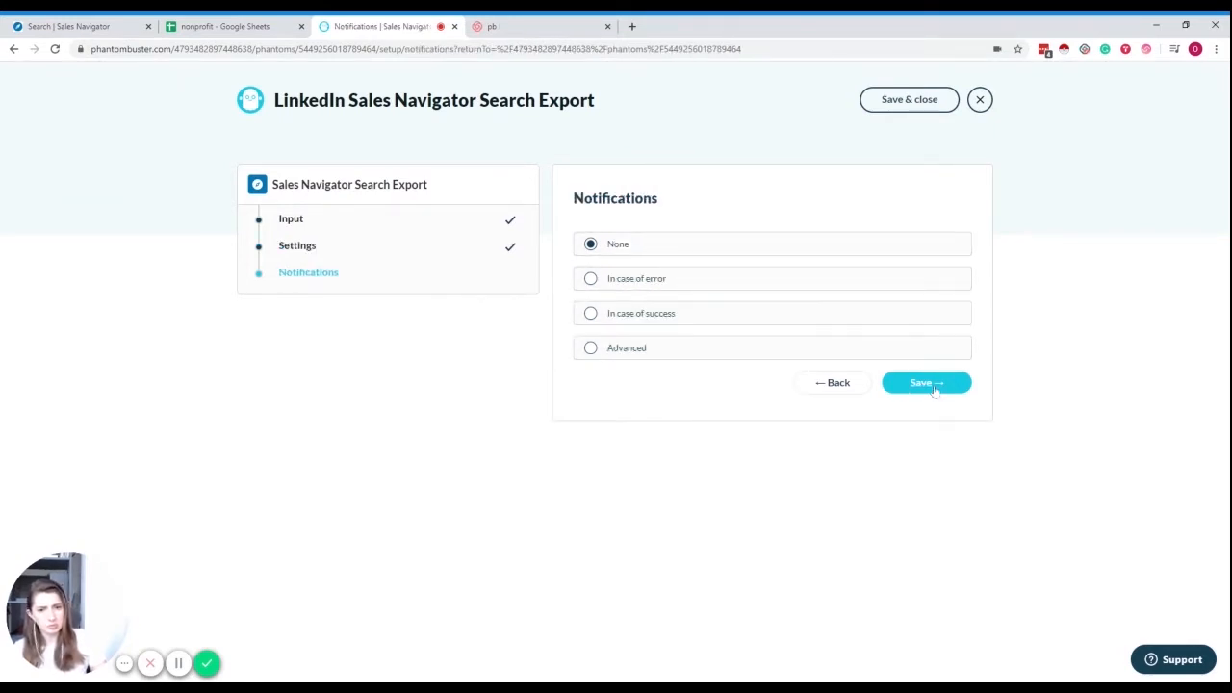
{"action": "left_click", "coordinate": [932, 388]}
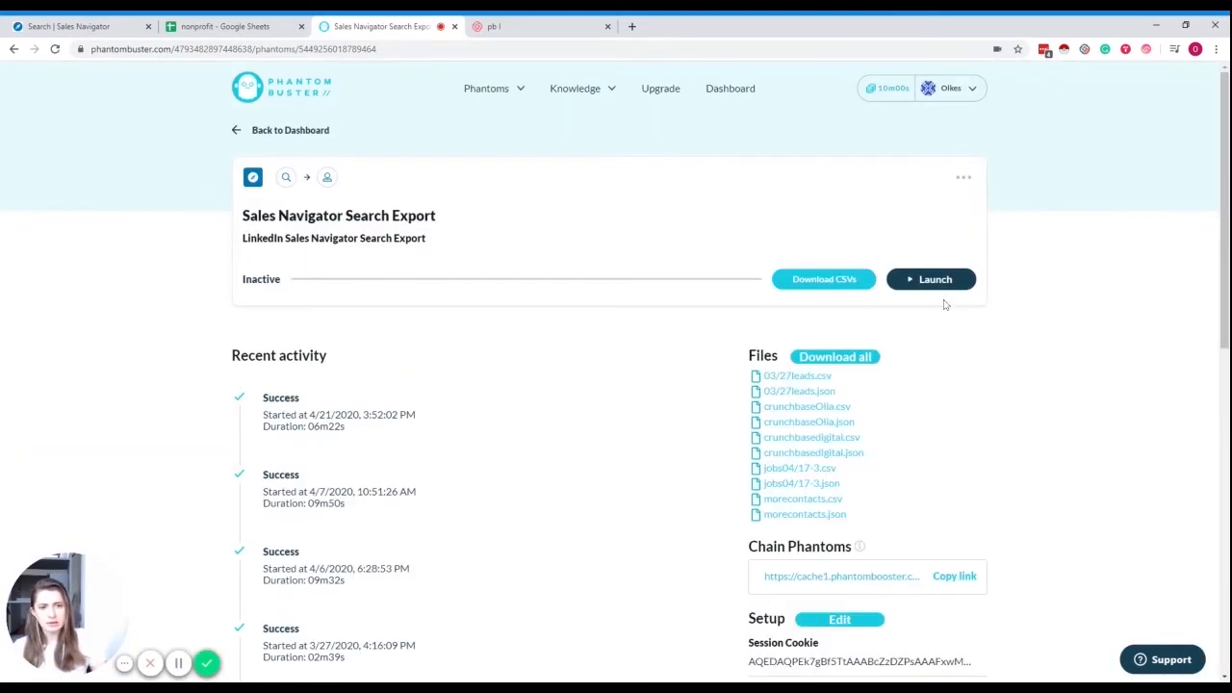
{"action": "left_click", "coordinate": [946, 283]}
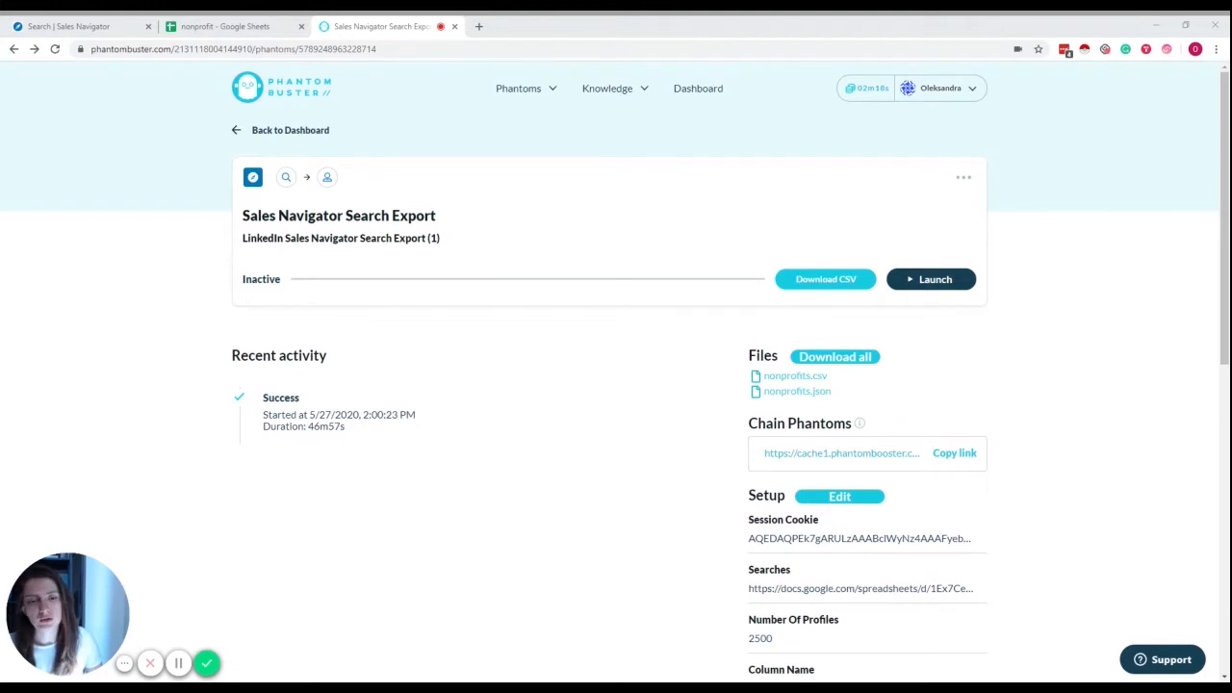
- Switch back to the 'nonprofit - Google Sheets' tab listing the SN links
{"action": "left_click", "coordinate": [802, 380]}
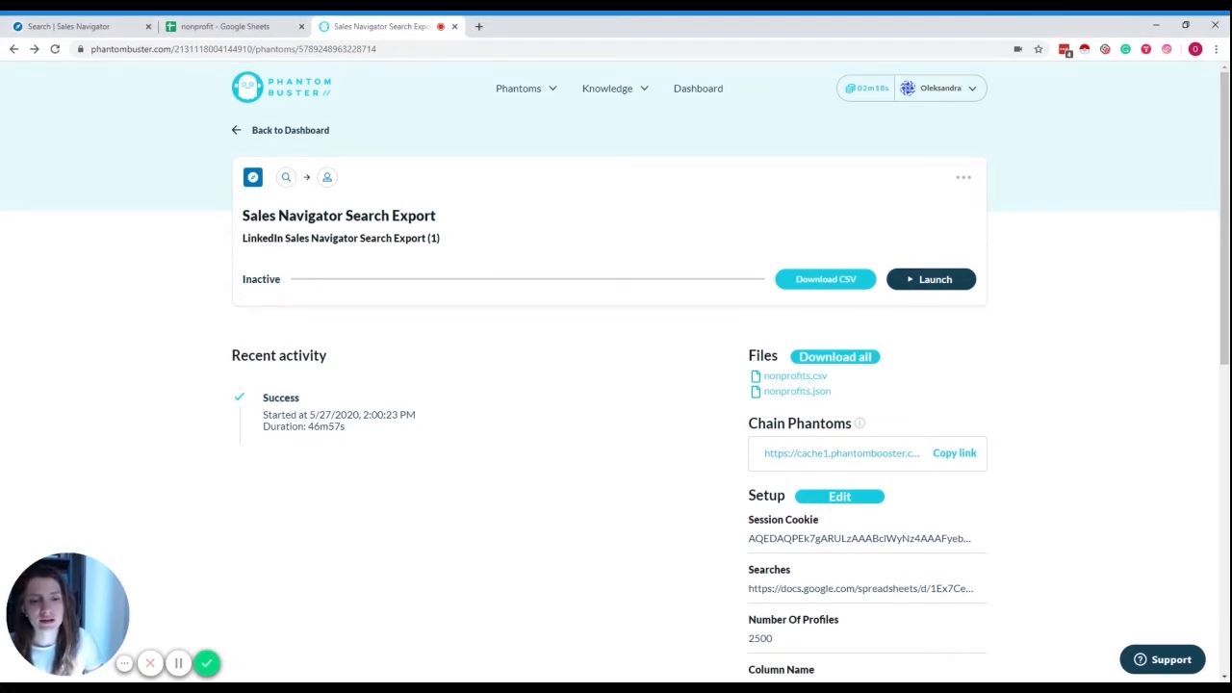
{"action": "left_click", "coordinate": [229, 29]}
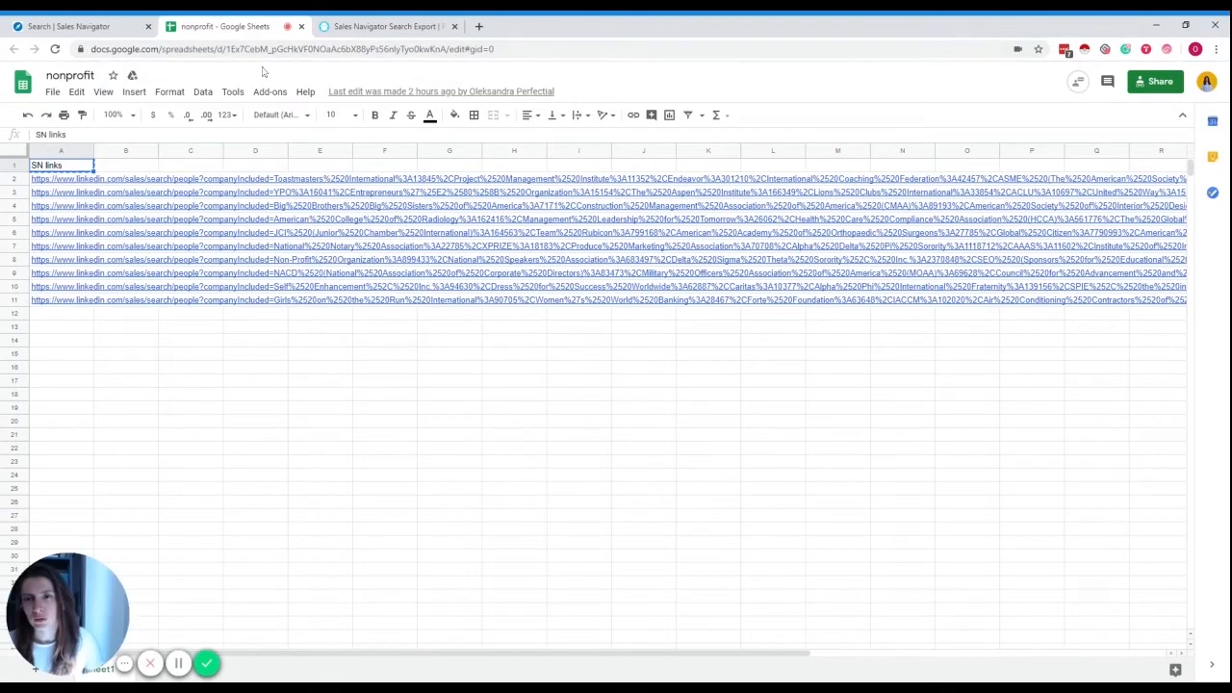
- Add a new sheet and enter =importdata("<CSV link>") in A1 to load nonprofits.csv
{"action": "left_click_drag", "start_coordinate": [71, 649], "coordinate": [70, 603]}
{"action": "left_click", "coordinate": [34, 669]}
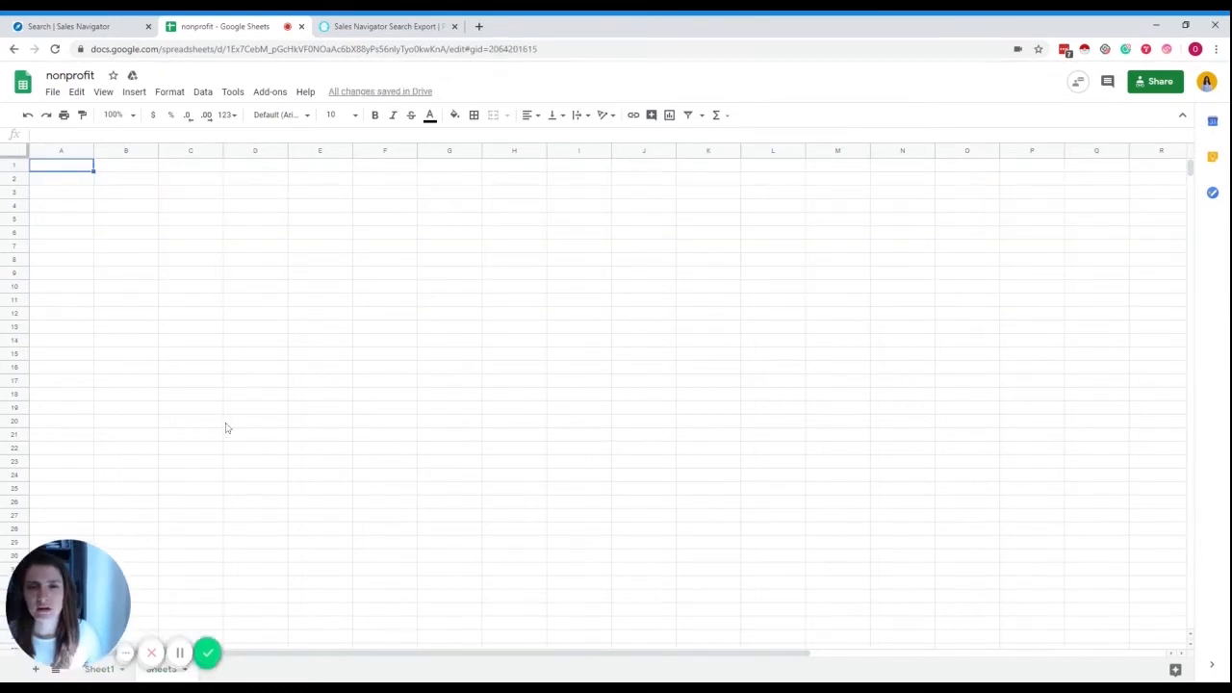
{"action": "left_click", "coordinate": [47, 171]}
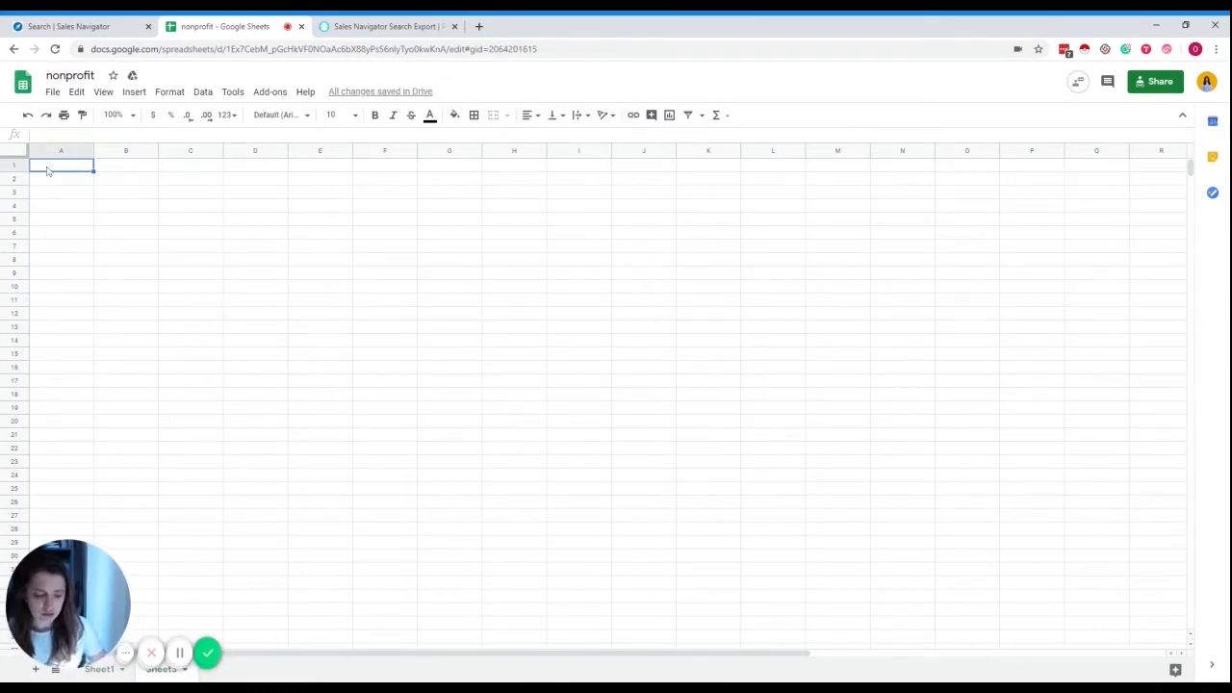
{"action": "type", "text": "=import"}
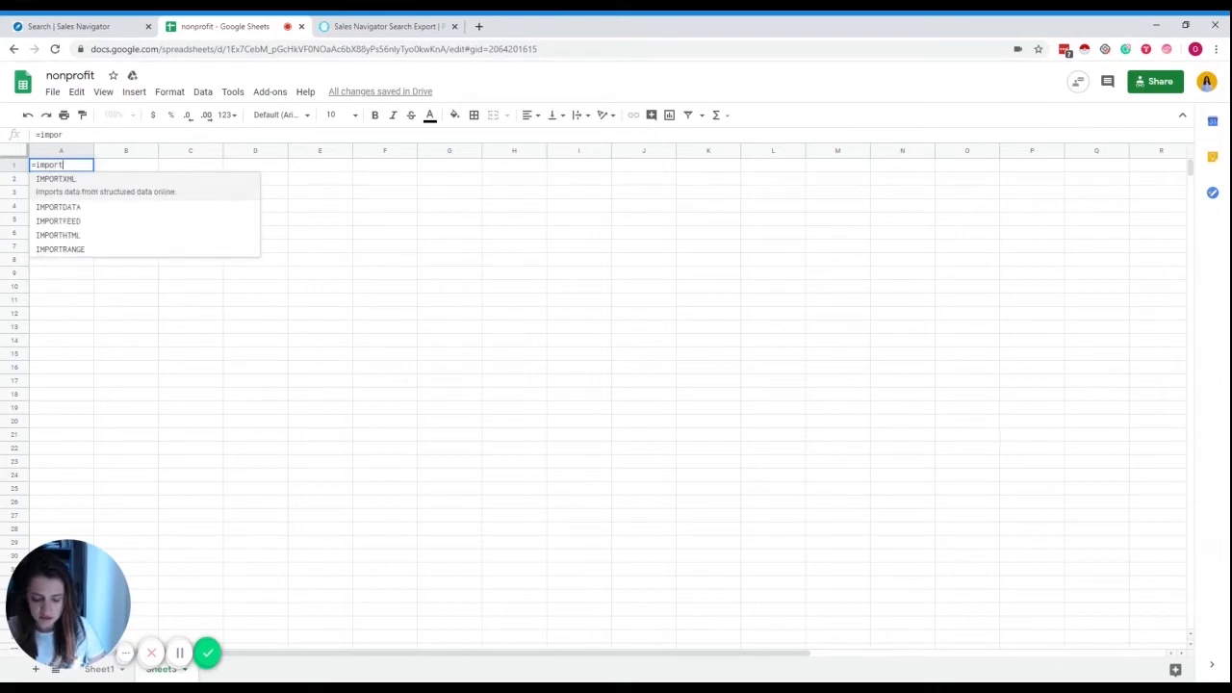
{"action": "type", "text": "data(\""}
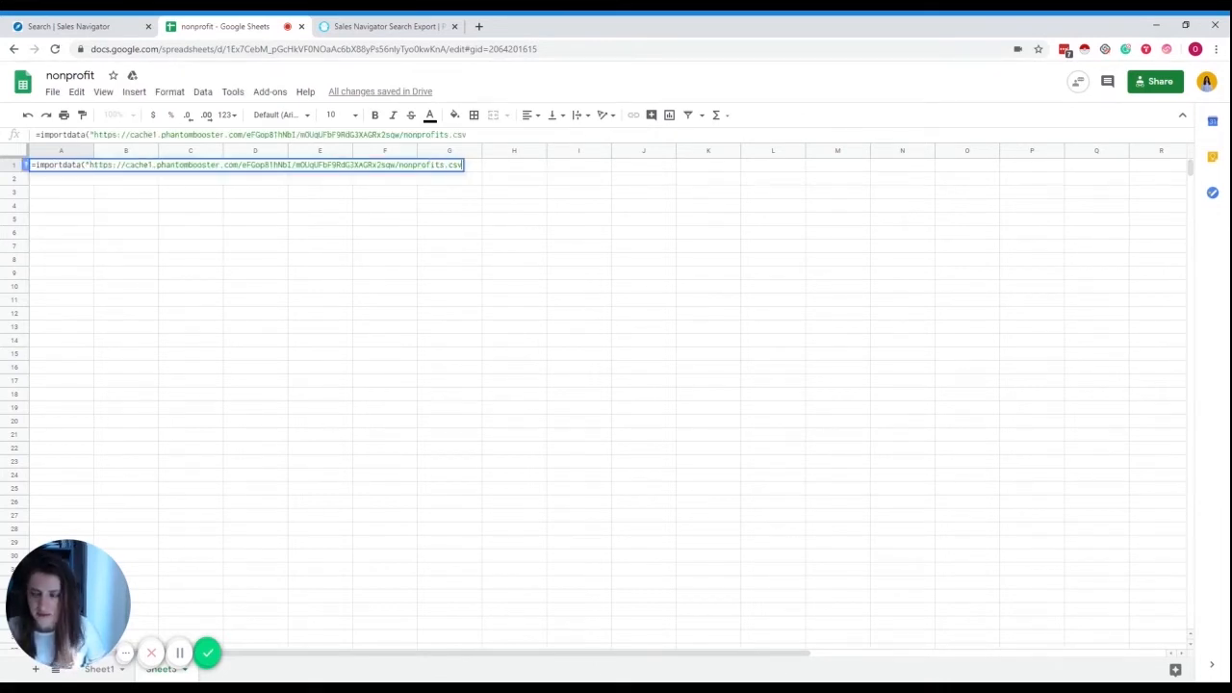
{"action": "type", "text": "\")"}
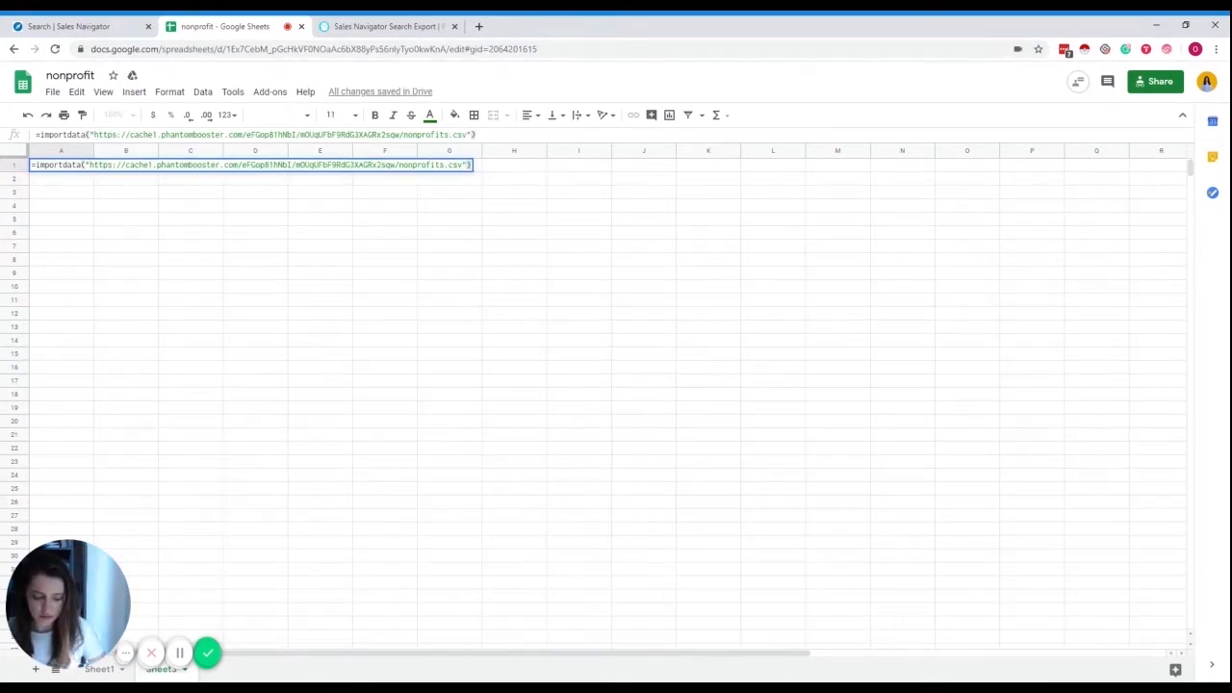
{"action": "key", "text": "Return"}
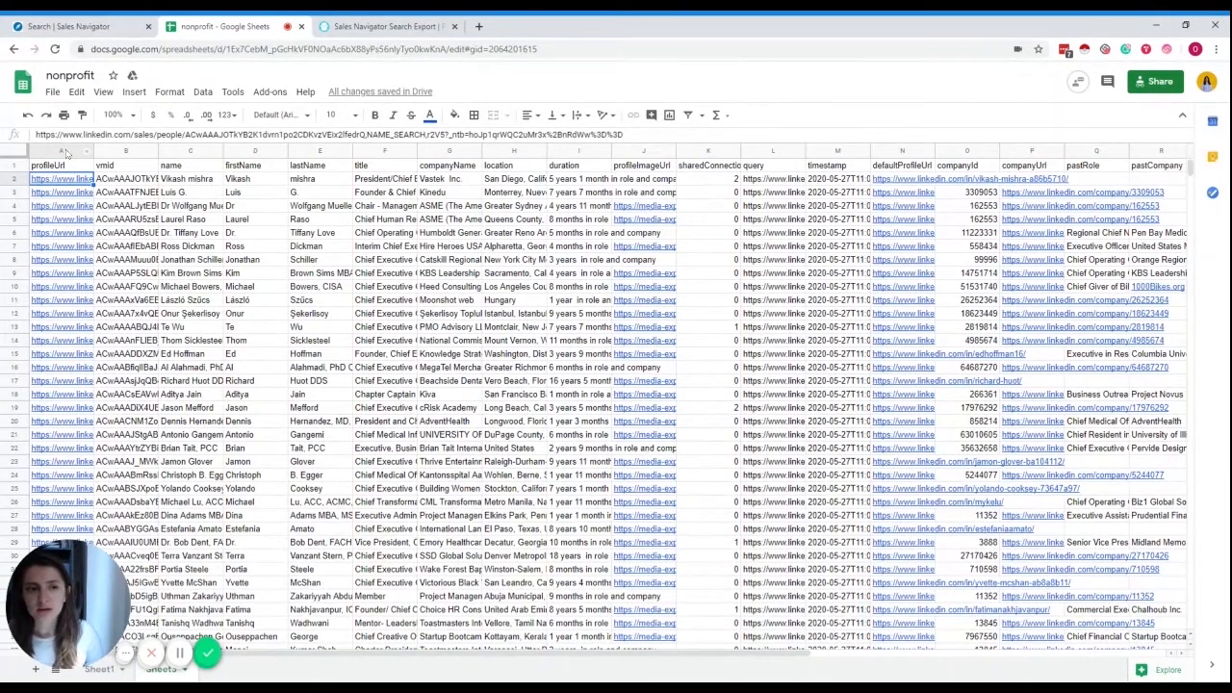
- Undo the accidental 'c' entry in cell D5 so the imported name returns
{"action": "left_click", "coordinate": [255, 219]}
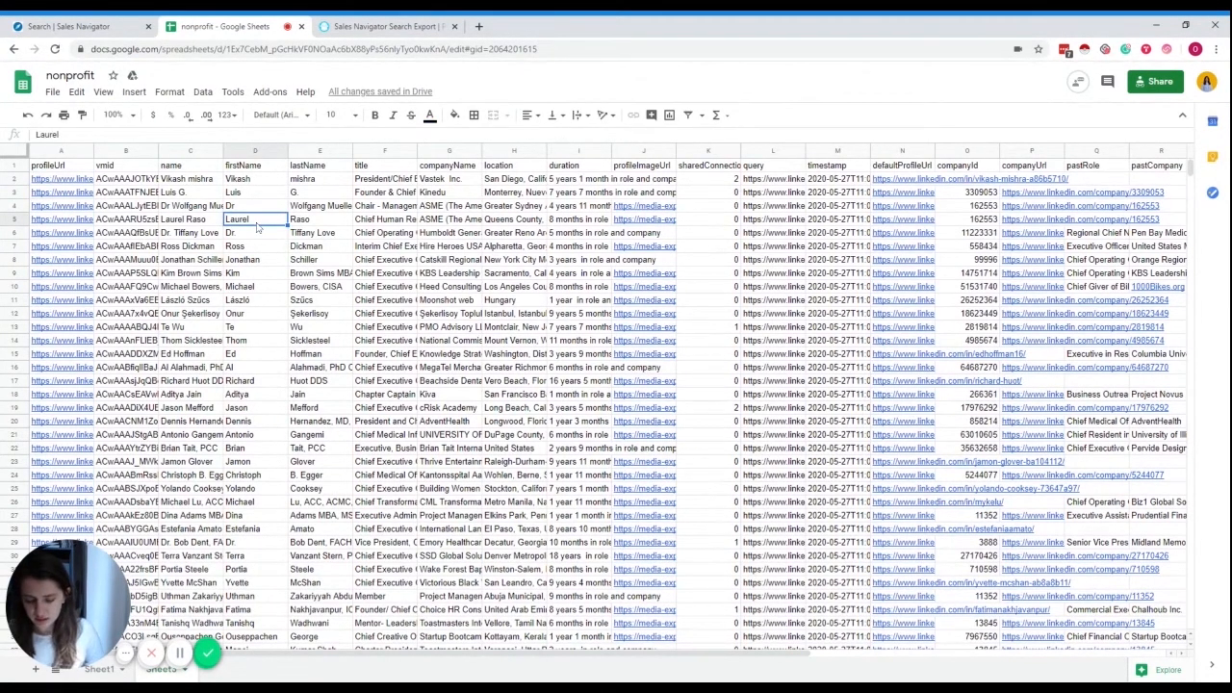
{"action": "type", "text": "c"}
{"action": "key", "text": "Return"}
{"action": "key", "text": "Return"}
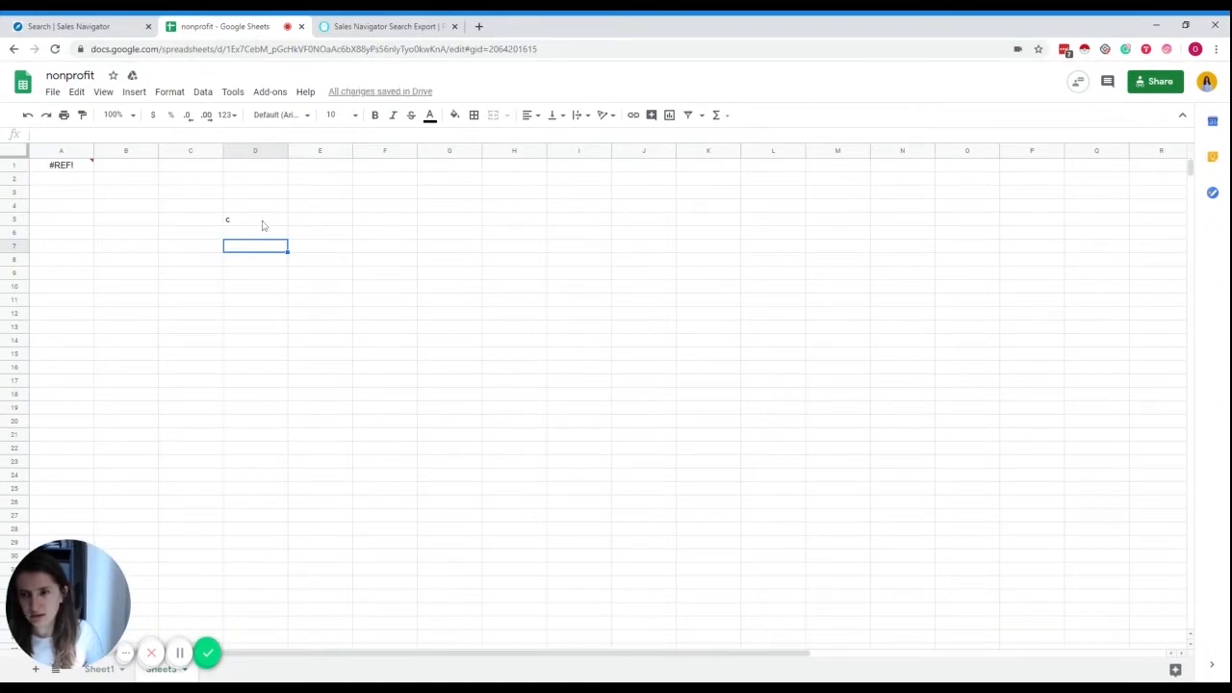
{"action": "left_click", "coordinate": [262, 225]}
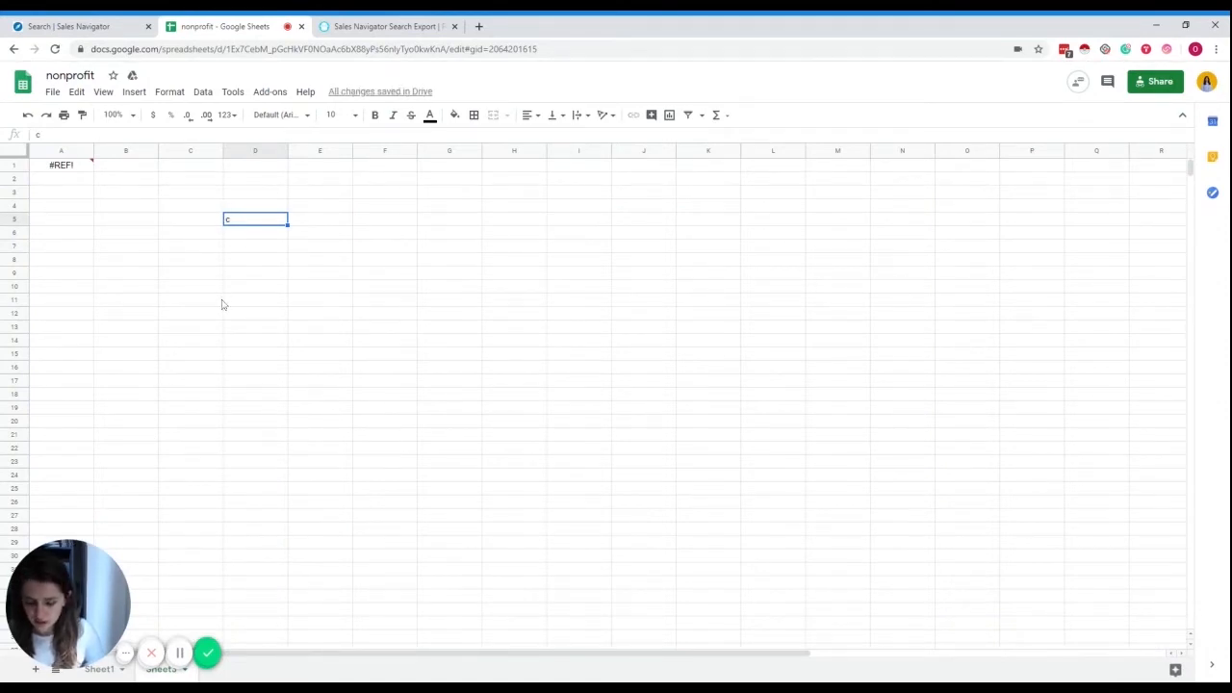
{"action": "key", "text": "ctrl+z"}
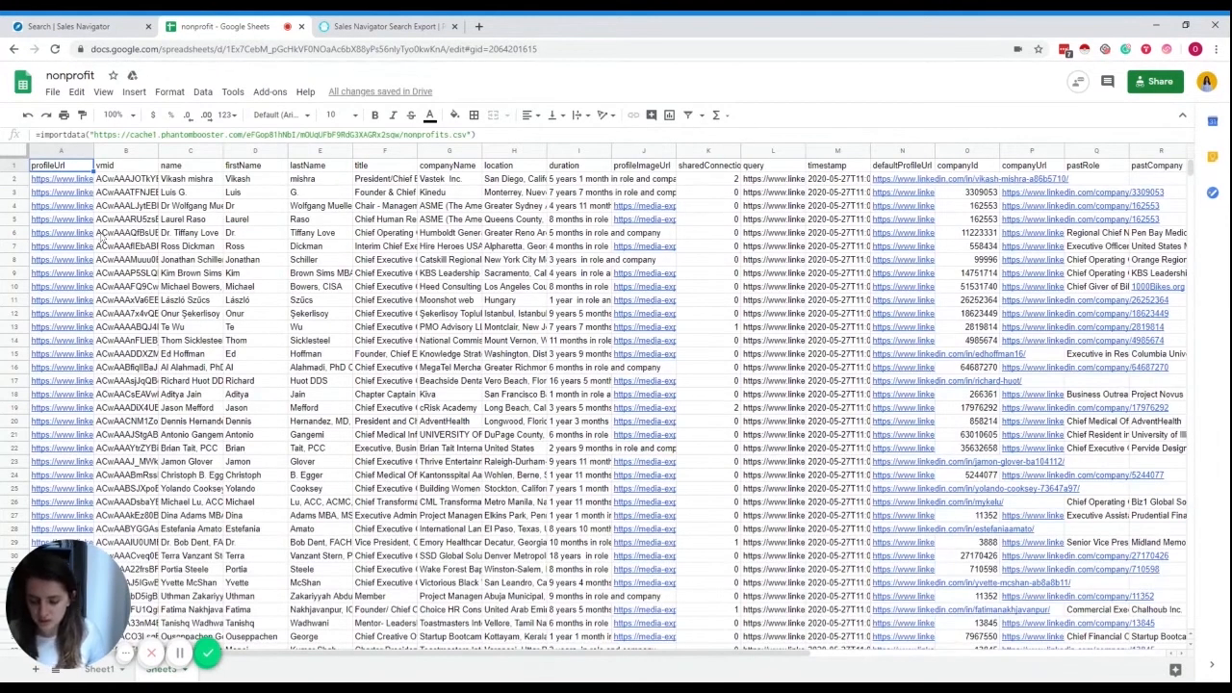
- Paste the whole sheet back as values only, replacing the import formula
{"action": "key", "text": "ctrl+a"}
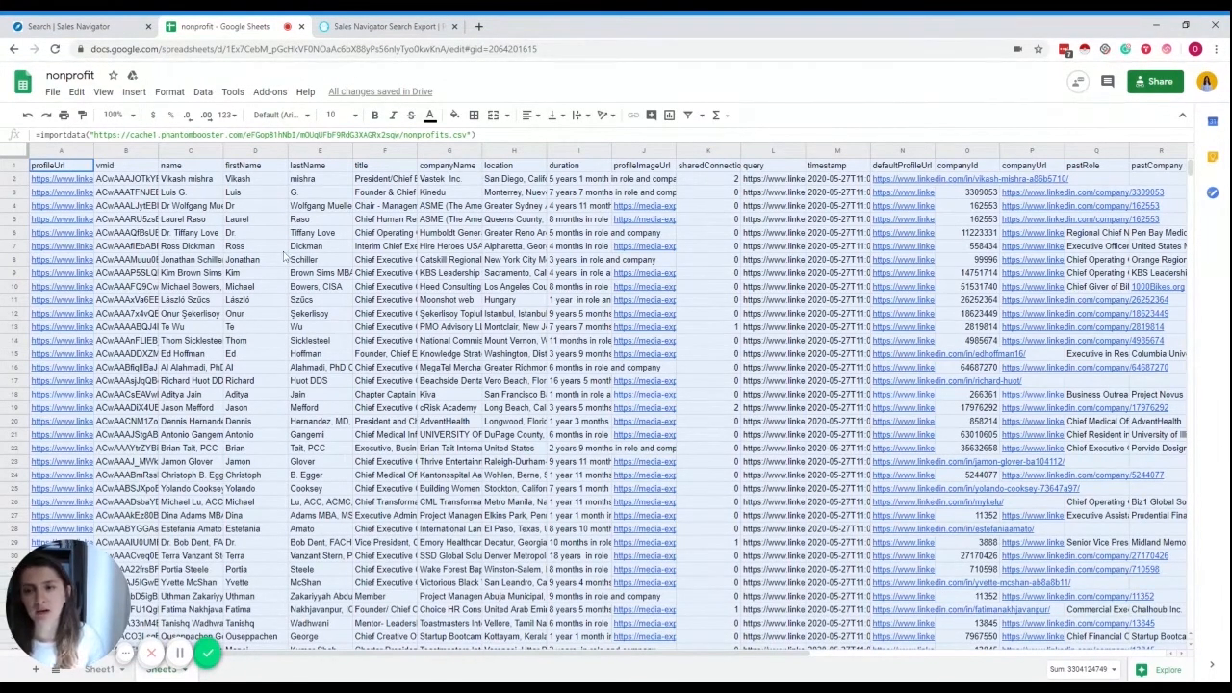
{"action": "key", "text": "ctrl+shift+v"}
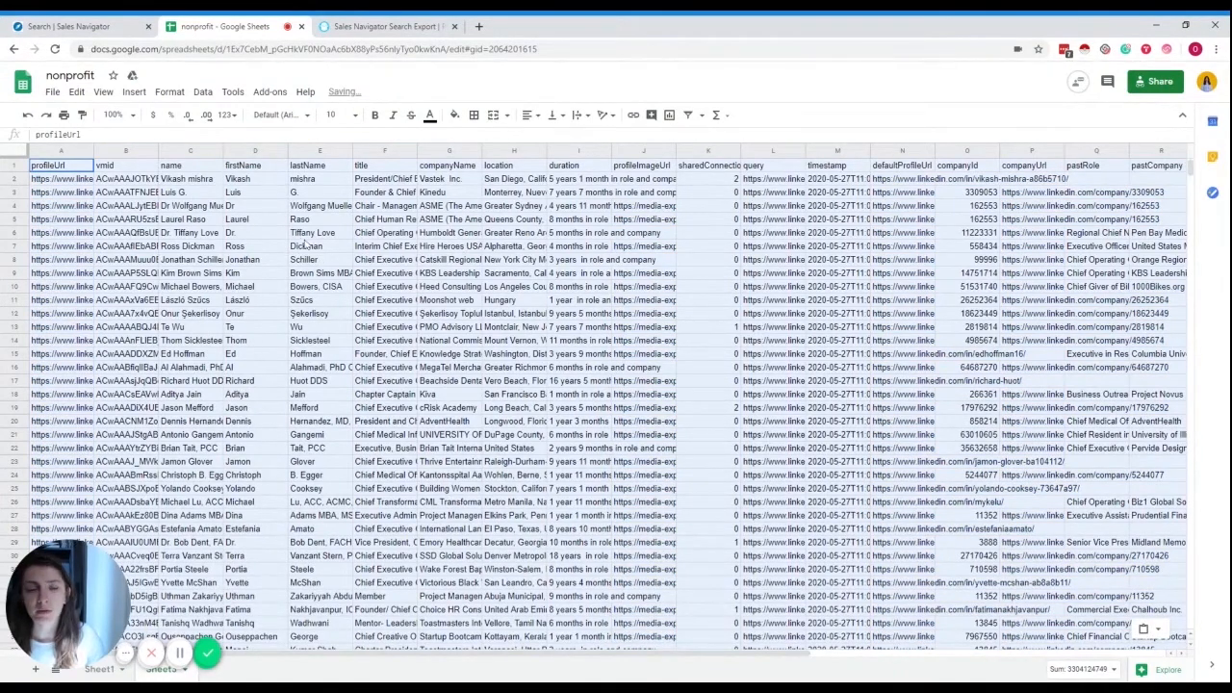
{"action": "left_click", "coordinate": [73, 172]}
{"action": "left_click", "coordinate": [83, 182]}
{"action": "left_click", "coordinate": [110, 199]}
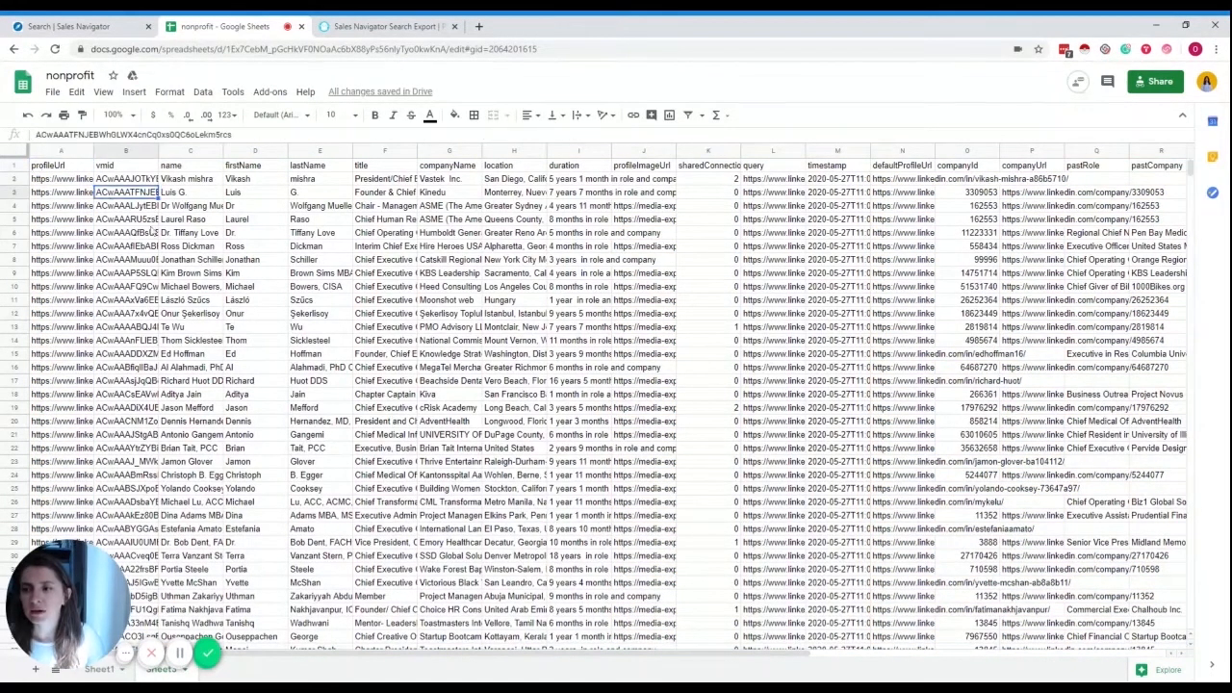
{"action": "left_click", "coordinate": [164, 235]}
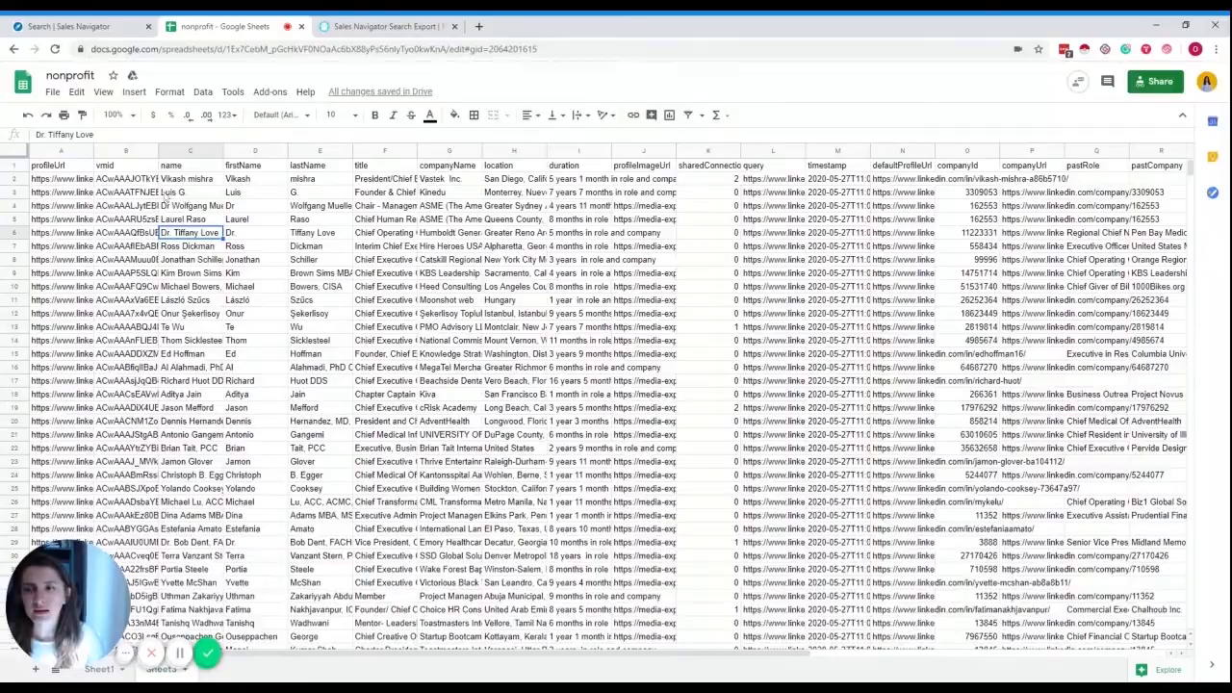
{"action": "left_click", "coordinate": [14, 166]}
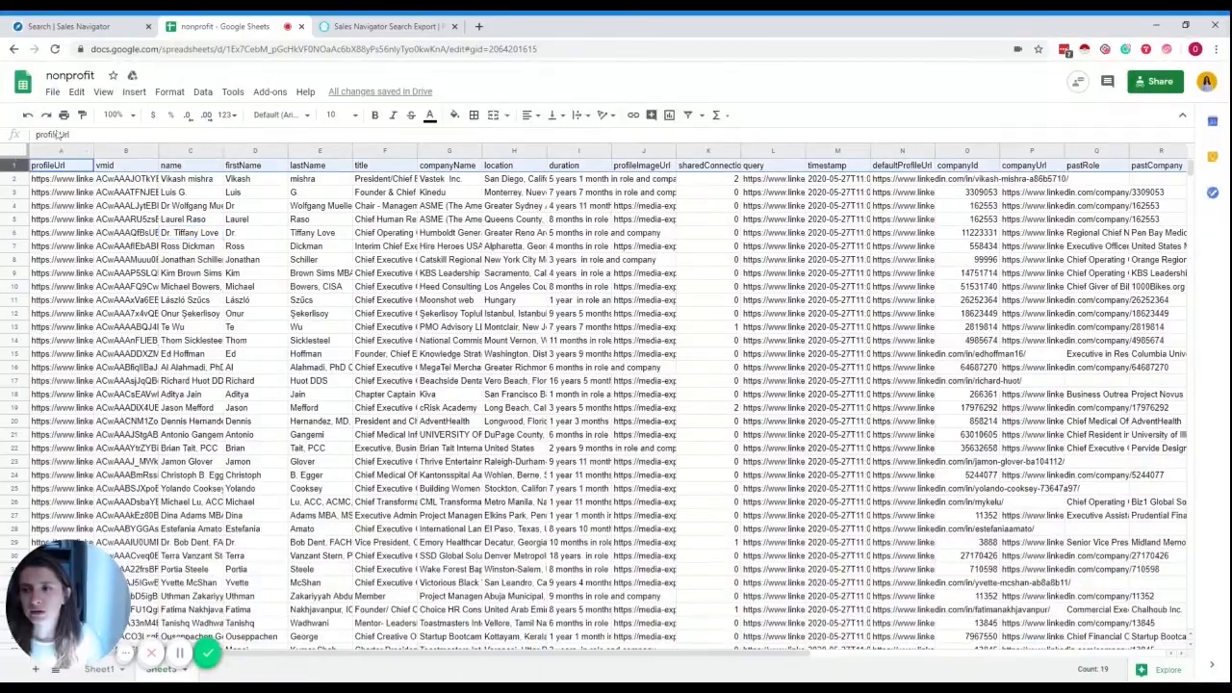
- Make the header row bold and set its text wrapping to Wrap
{"action": "left_click", "coordinate": [202, 95]}
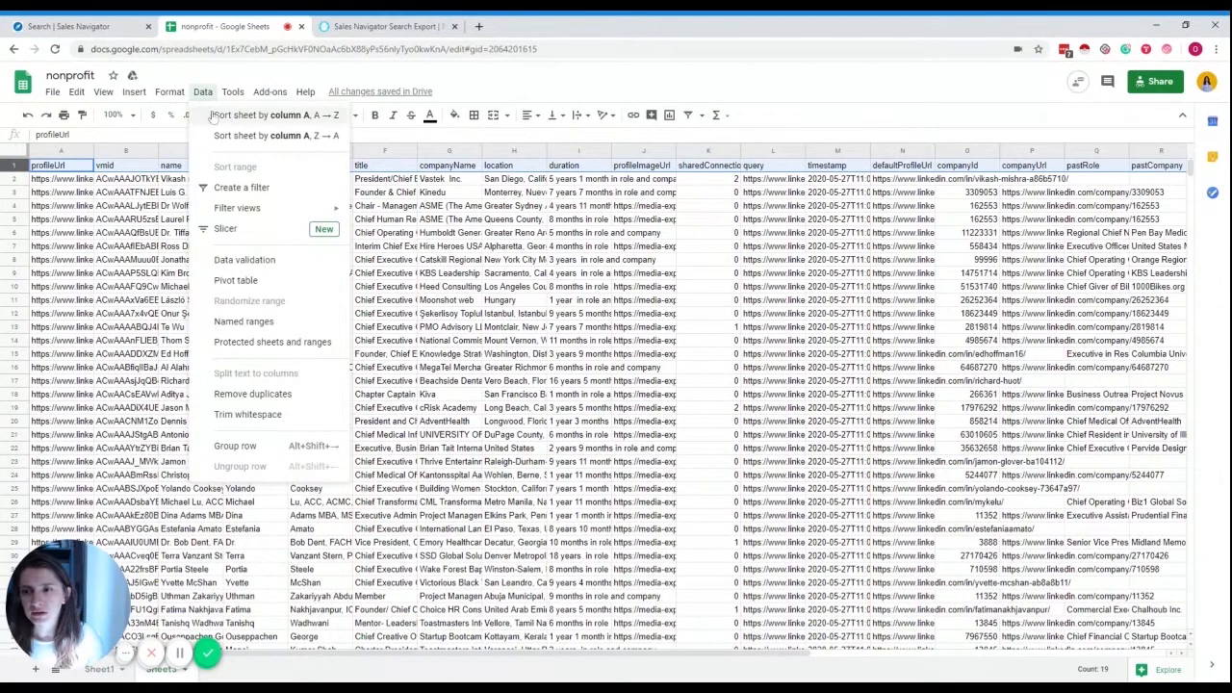
{"action": "left_click", "coordinate": [508, 98]}
{"action": "left_click", "coordinate": [376, 116]}
{"action": "left_click", "coordinate": [579, 116]}
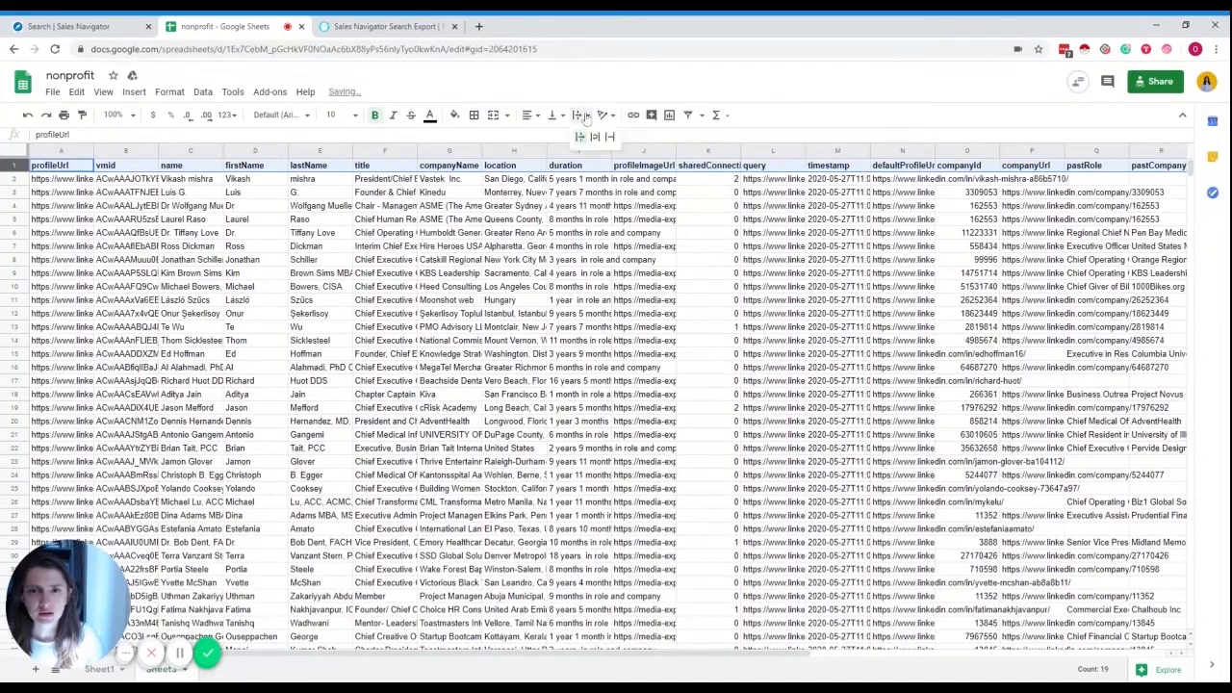
{"action": "left_click", "coordinate": [596, 133]}
- Select the whole vmid column
{"action": "left_click", "coordinate": [65, 193]}
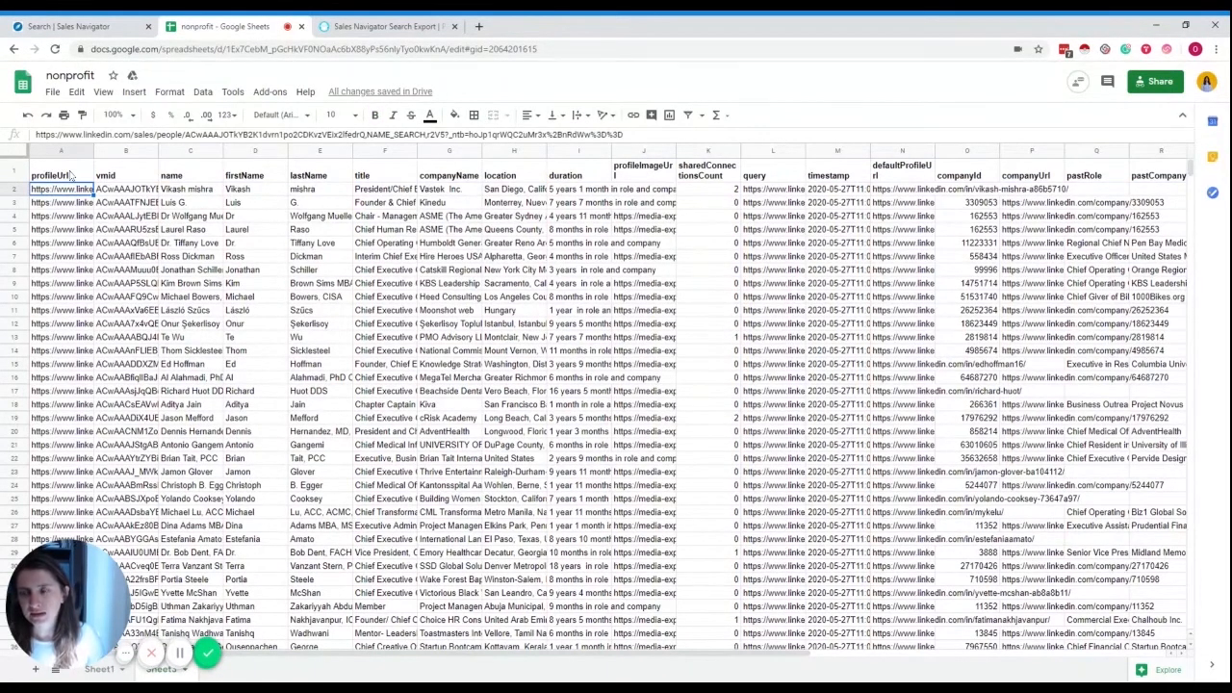
{"action": "left_click", "coordinate": [127, 190]}
{"action": "left_click", "coordinate": [129, 175]}
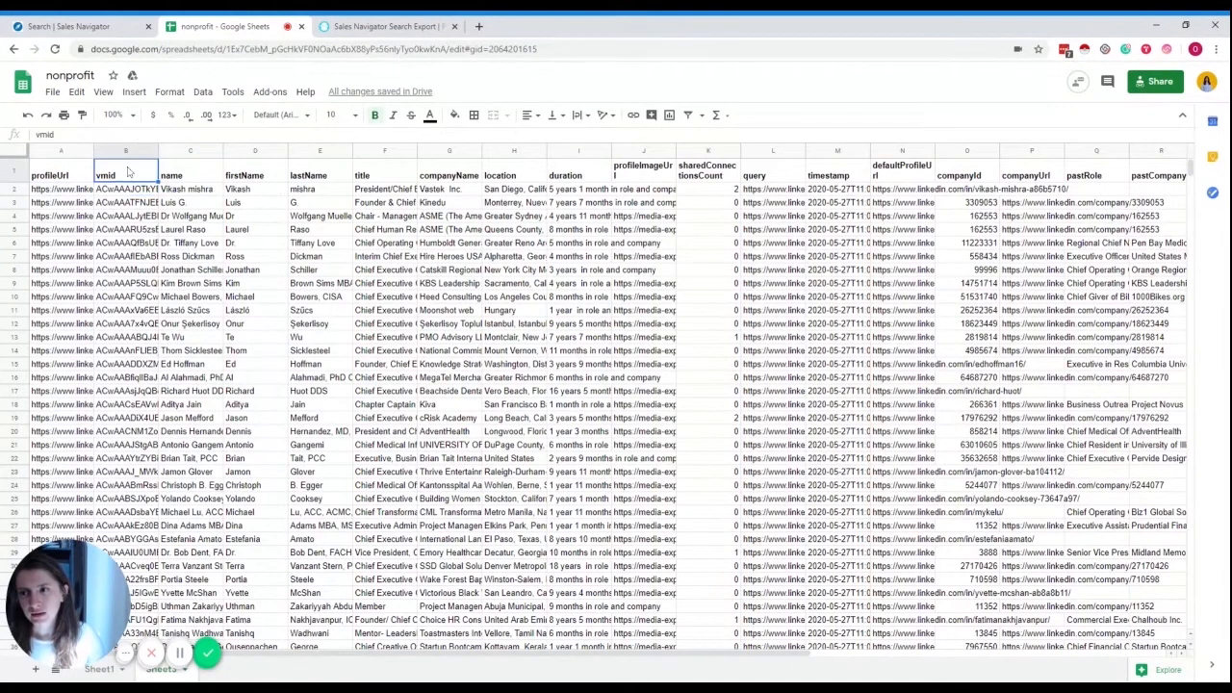
{"action": "left_click", "coordinate": [137, 203]}
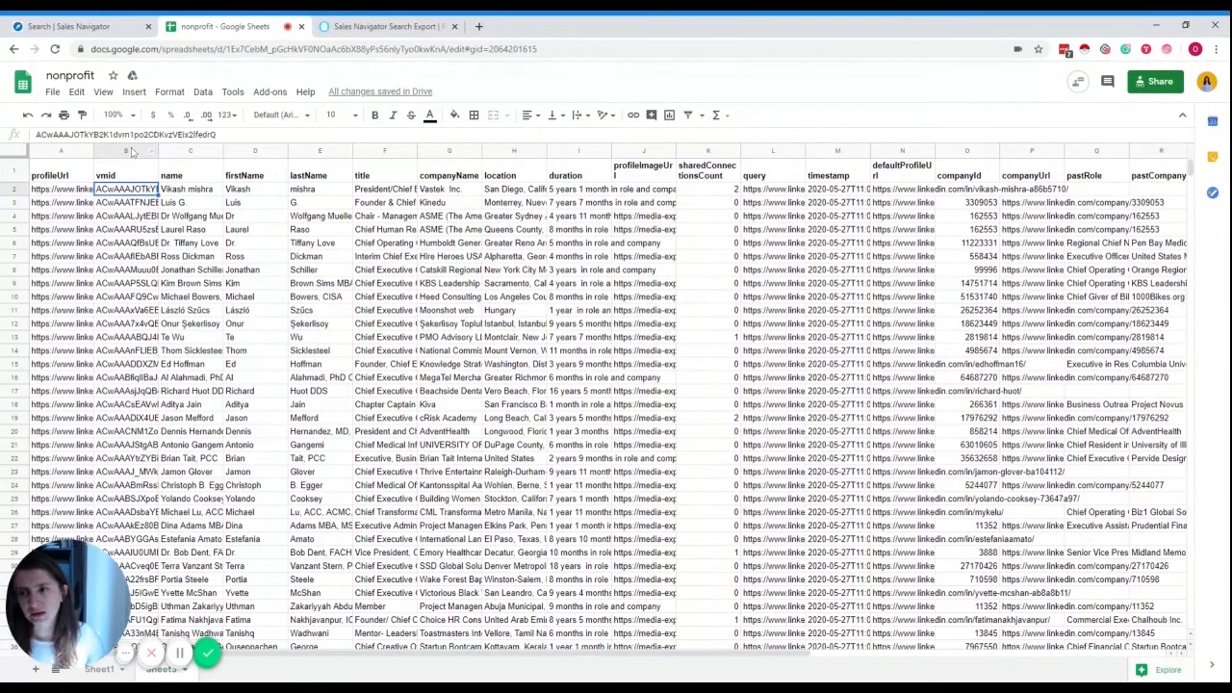
{"action": "left_click", "coordinate": [129, 150]}
- Delete the vmid column and widen the title column so full titles show
{"action": "right_click", "coordinate": [129, 149]}
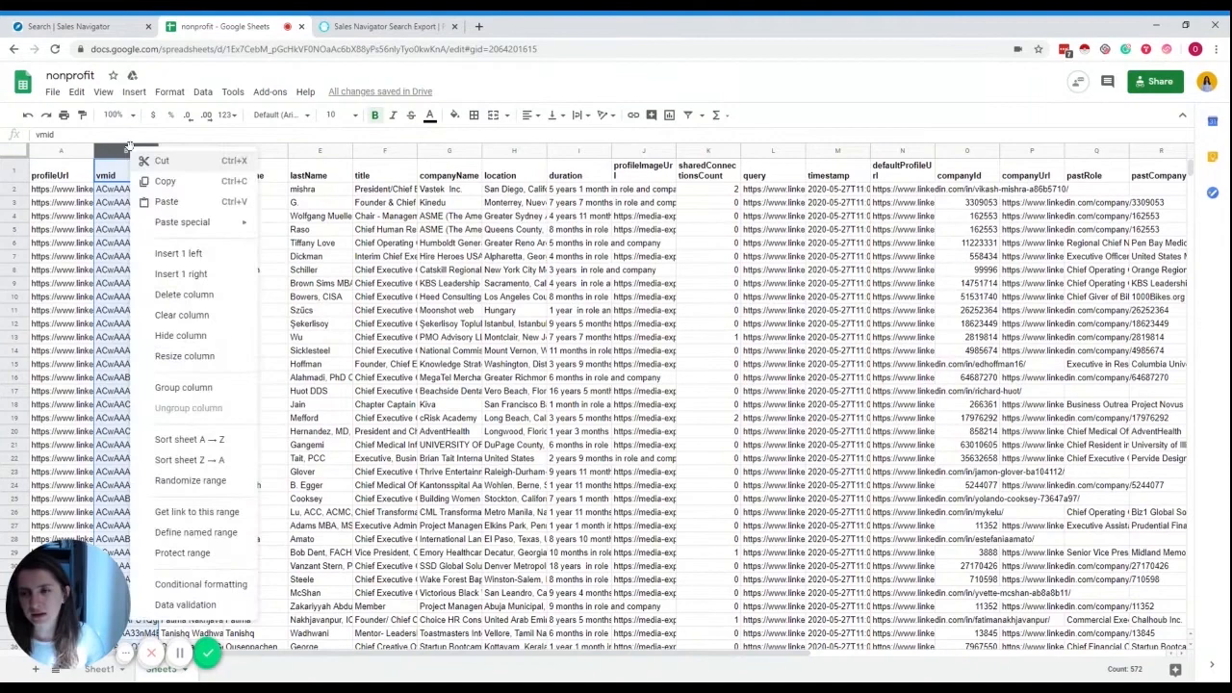
{"action": "left_click", "coordinate": [174, 296]}
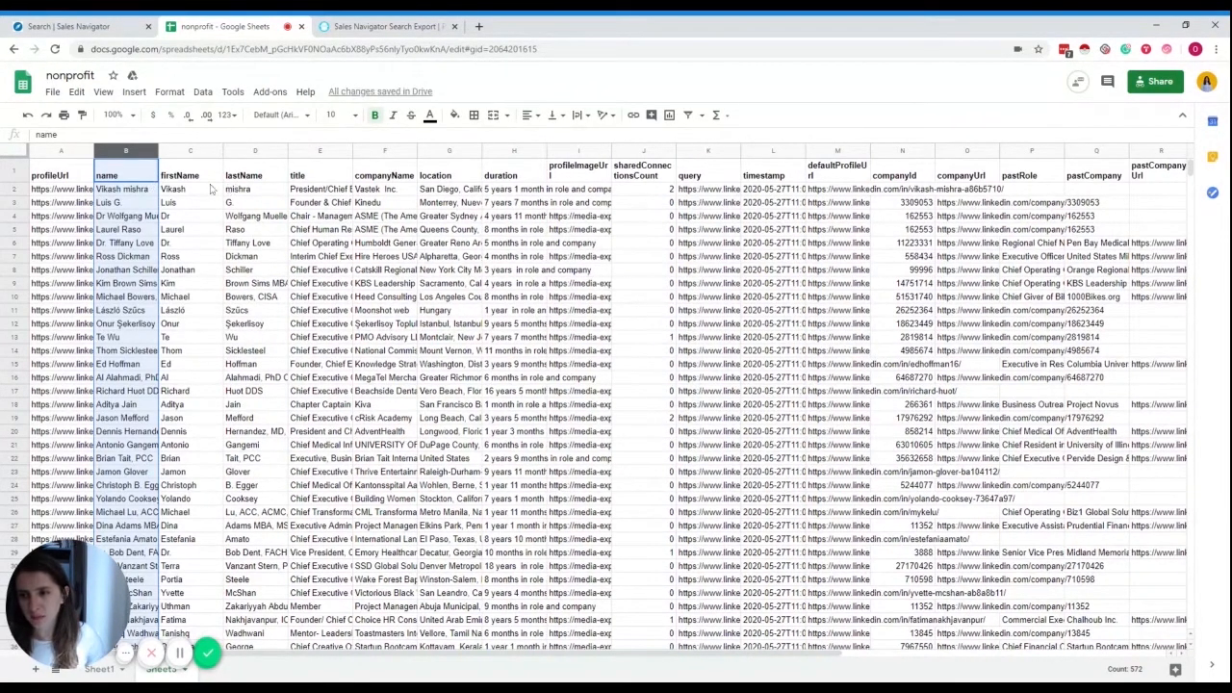
{"action": "left_click", "coordinate": [304, 194]}
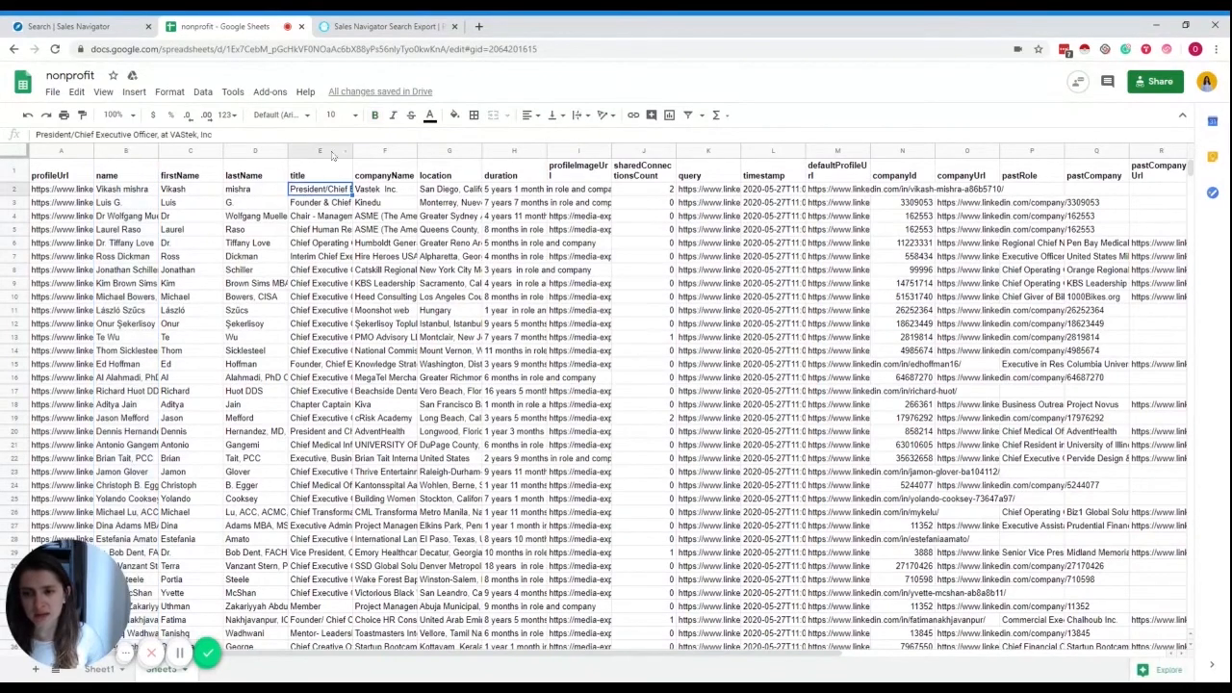
{"action": "left_click_drag", "start_coordinate": [352, 147], "coordinate": [477, 146]}
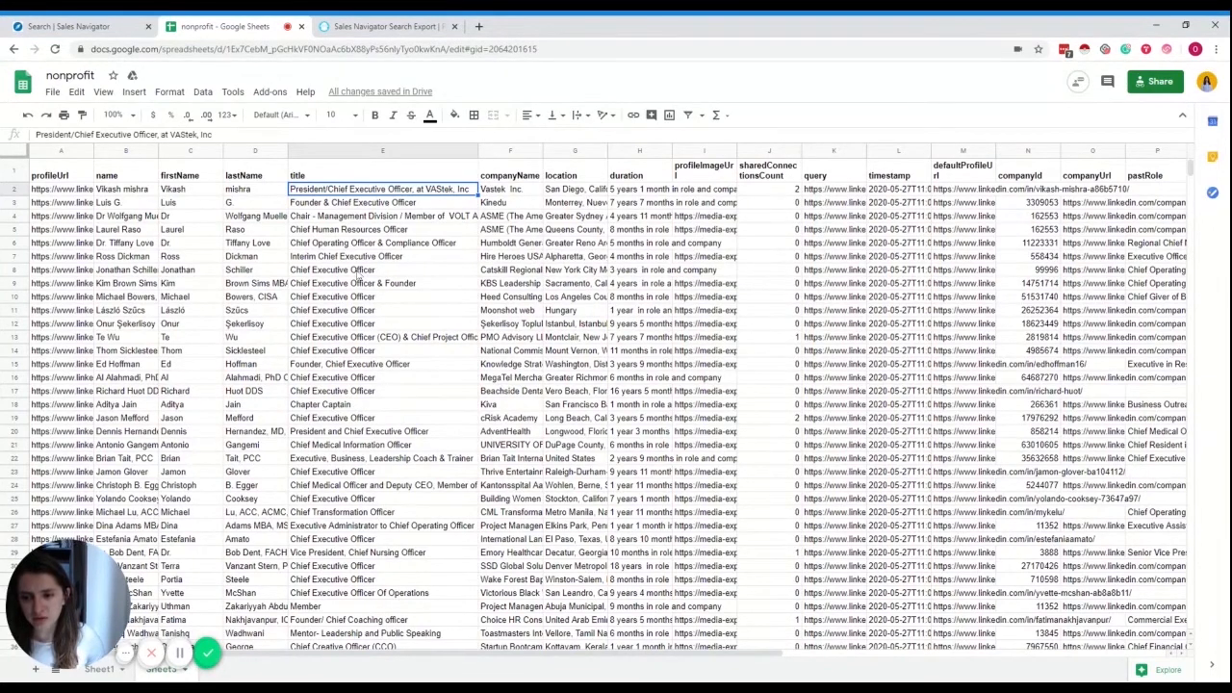
{"action": "scroll", "coordinate": [358, 276], "scroll_direction": "down", "scroll_amount": 2}
{"action": "scroll", "coordinate": [358, 276], "scroll_direction": "up", "scroll_amount": 2}
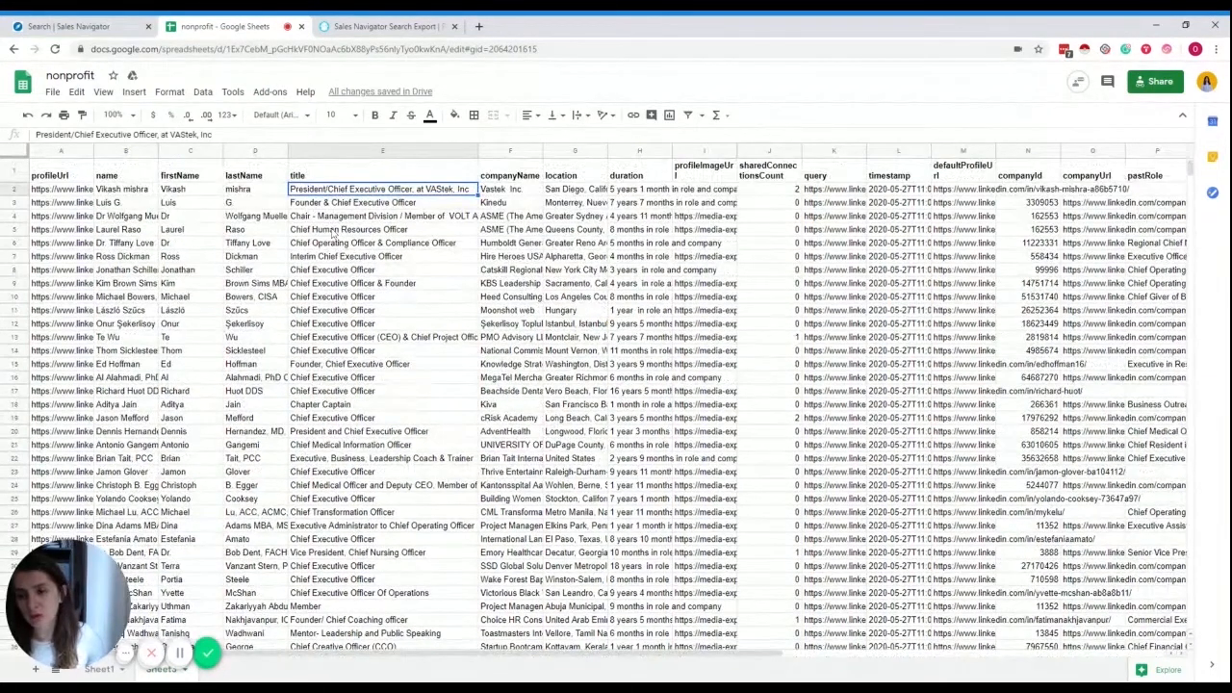
{"action": "left_click", "coordinate": [334, 230]}
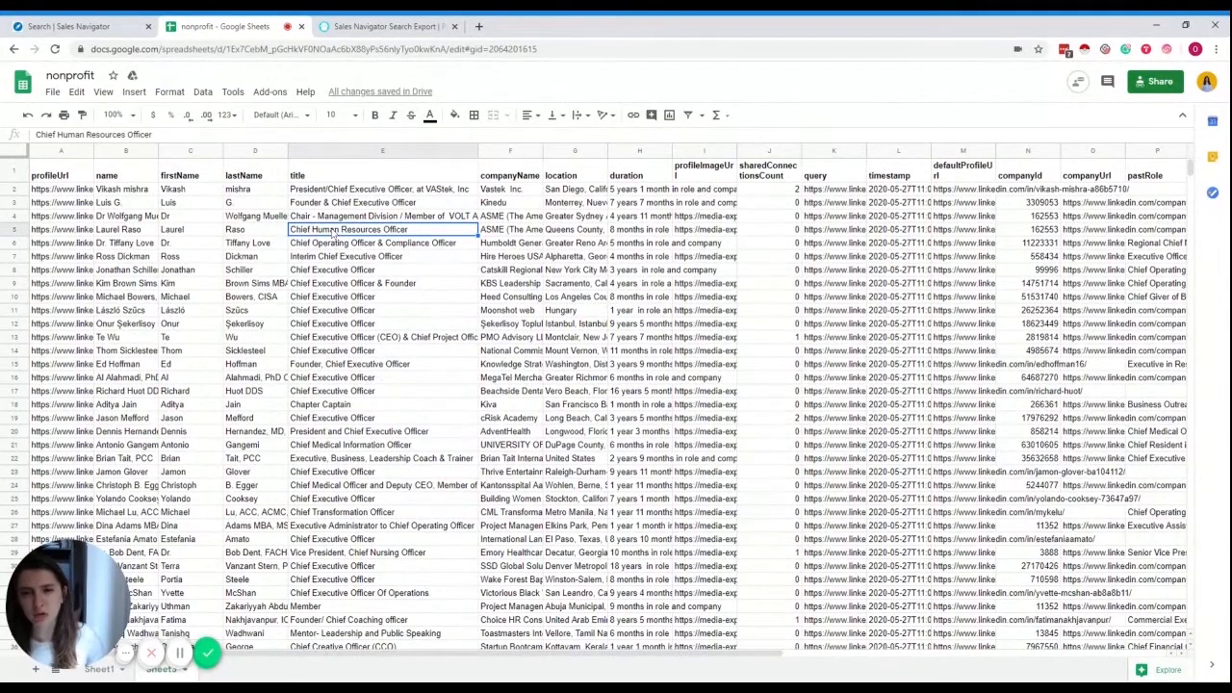
{"action": "scroll", "coordinate": [382, 305], "scroll_direction": "down", "scroll_amount": 3}
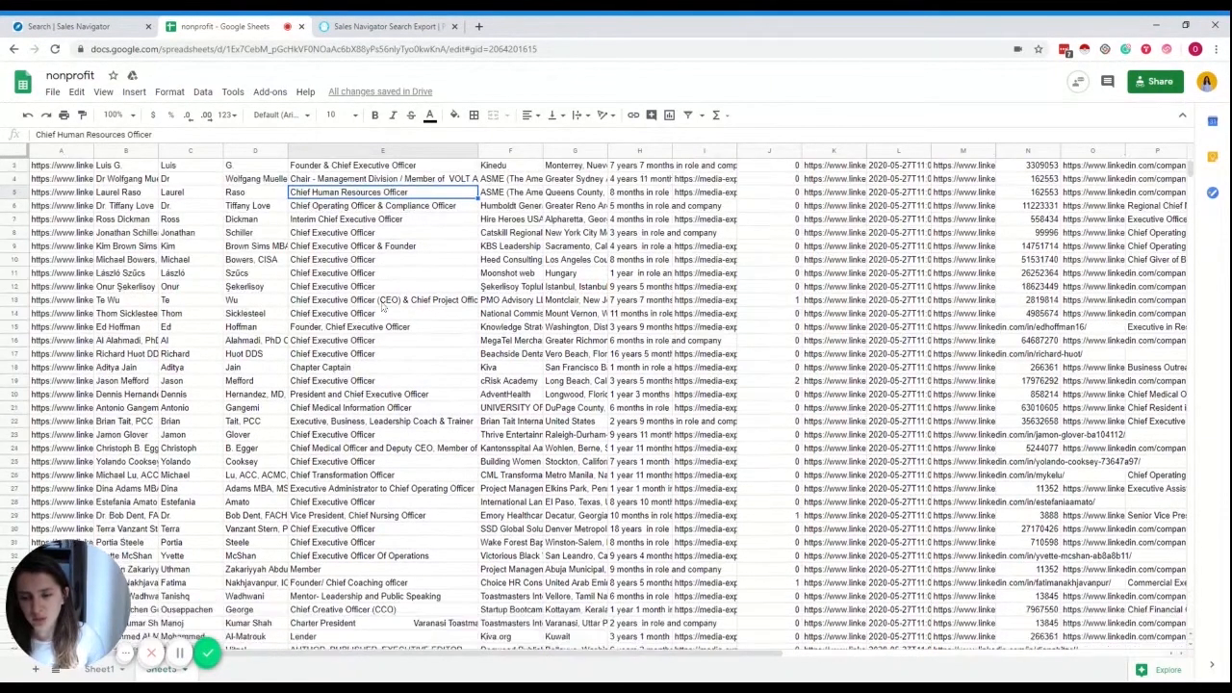
{"action": "scroll", "coordinate": [381, 300], "scroll_direction": "up", "scroll_amount": 2}
{"action": "scroll", "coordinate": [383, 301], "scroll_direction": "up", "scroll_amount": 2}
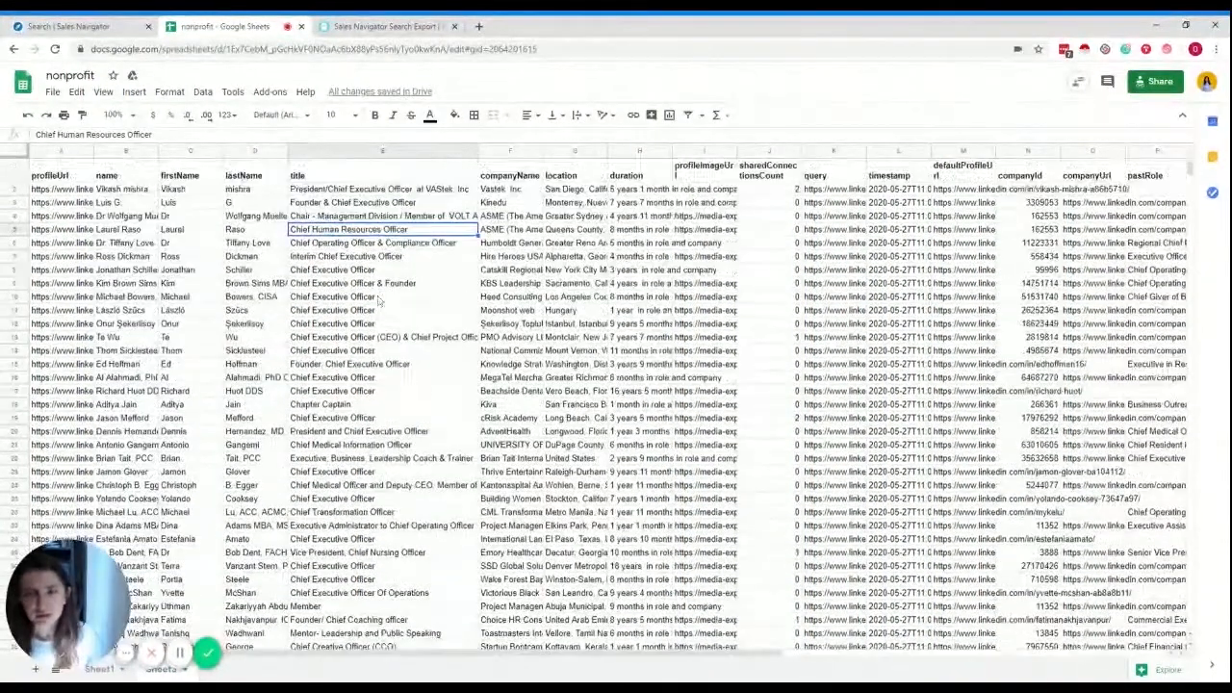
- Widen the companyName, location and duration columns to show their full text
{"action": "left_click", "coordinate": [527, 190]}
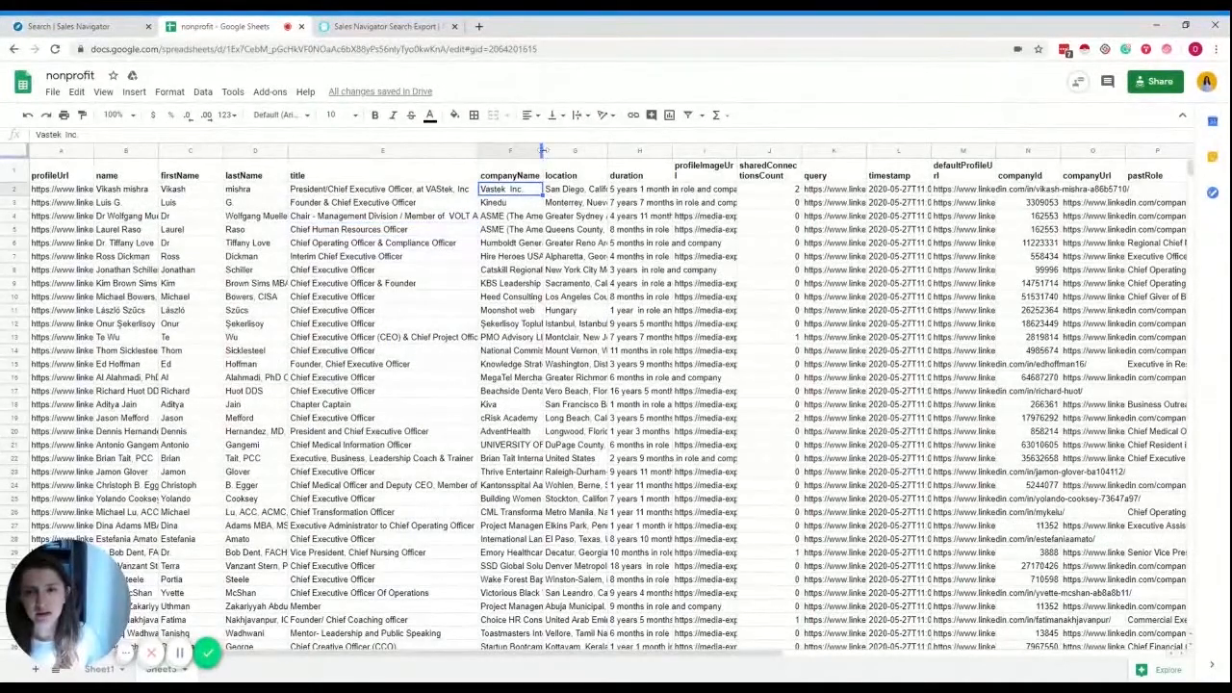
{"action": "left_click_drag", "start_coordinate": [541, 151], "coordinate": [616, 151]}
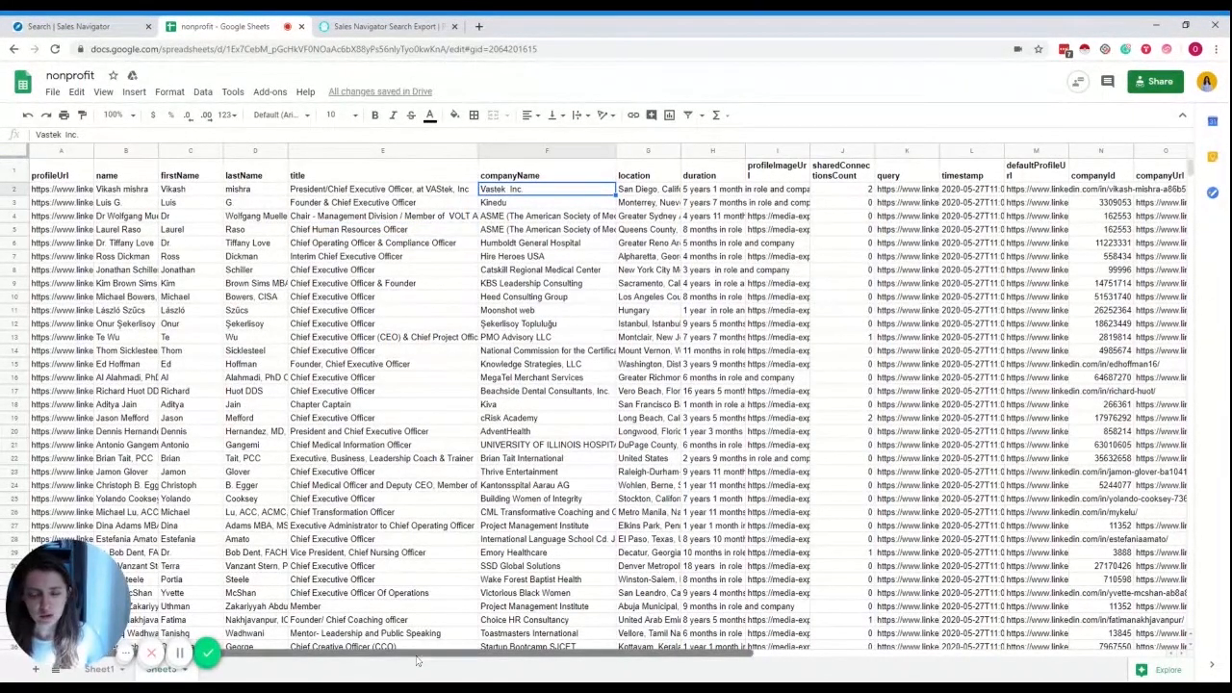
{"action": "left_click_drag", "start_coordinate": [413, 660], "coordinate": [577, 663]}
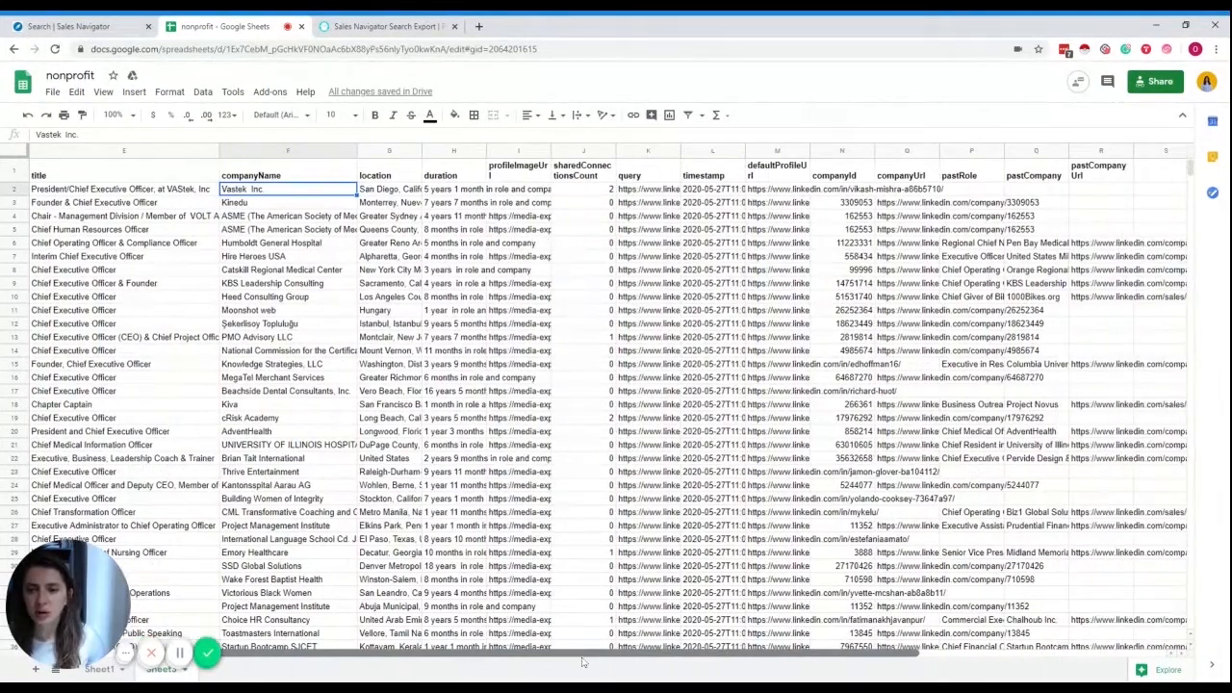
{"action": "left_click_drag", "start_coordinate": [420, 150], "coordinate": [614, 168]}
{"action": "left_click", "coordinate": [512, 192]}
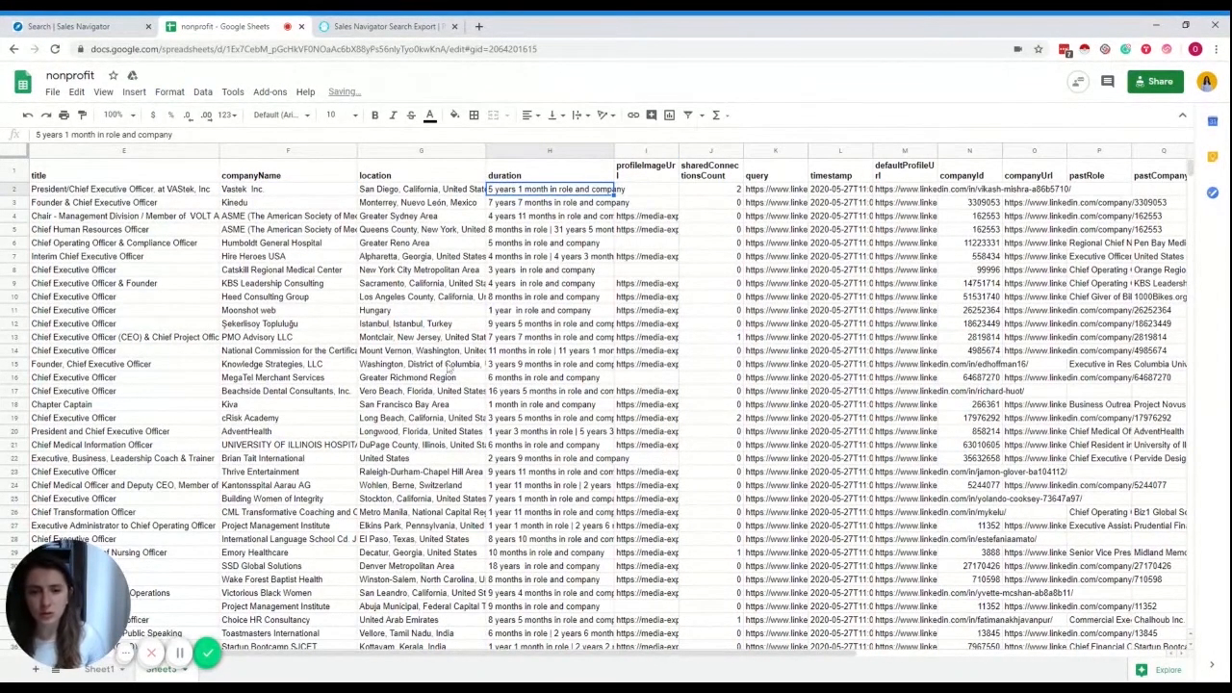
{"action": "left_click_drag", "start_coordinate": [549, 650], "coordinate": [604, 650]}
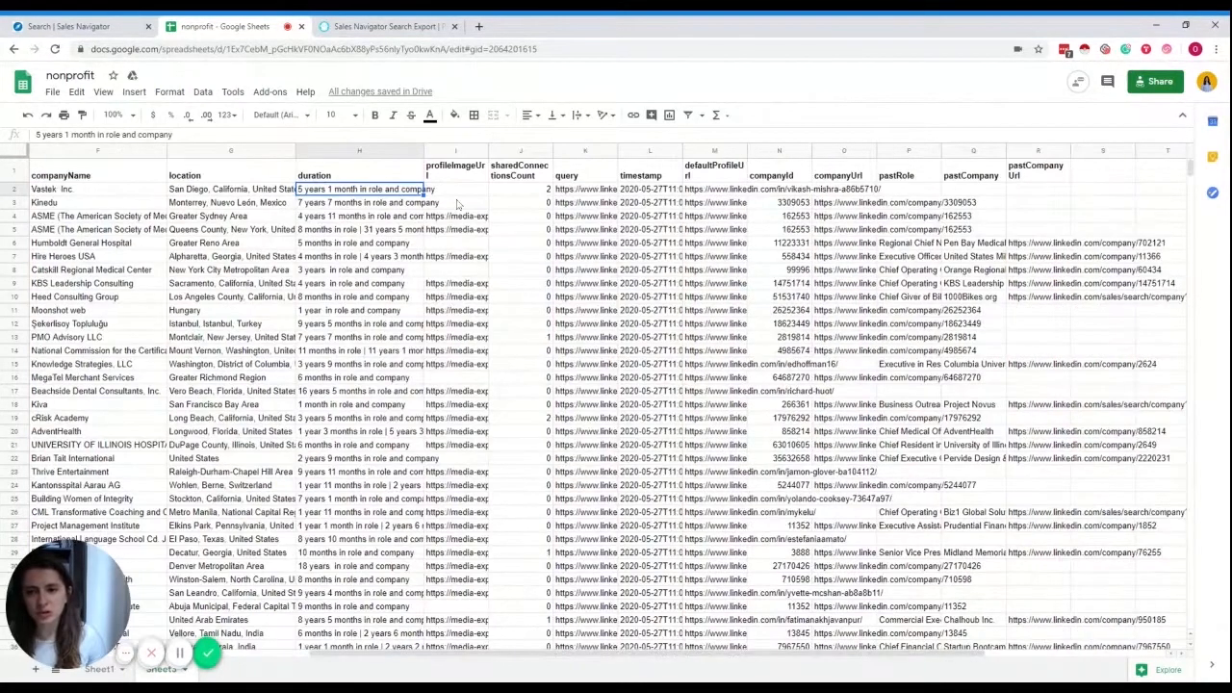
- Delete the profileImageUrl and sharedConnectionsCount columns
{"action": "left_click", "coordinate": [458, 146]}
{"action": "right_click", "coordinate": [458, 146]}
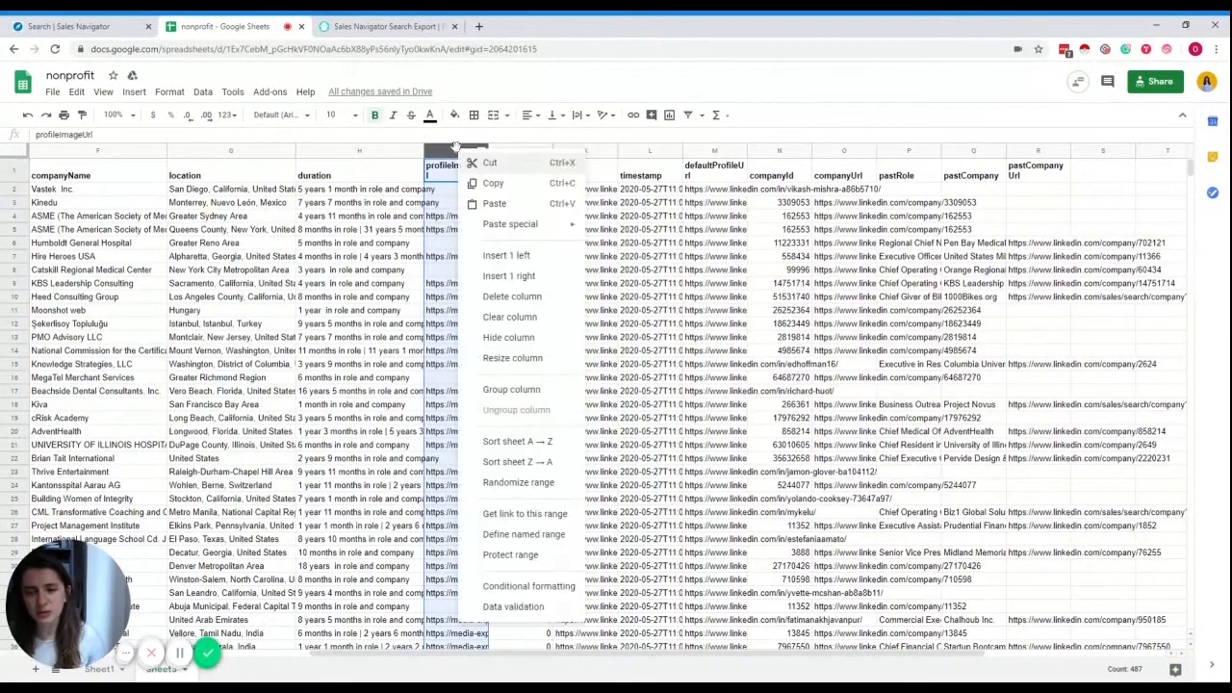
{"action": "left_click", "coordinate": [501, 301]}
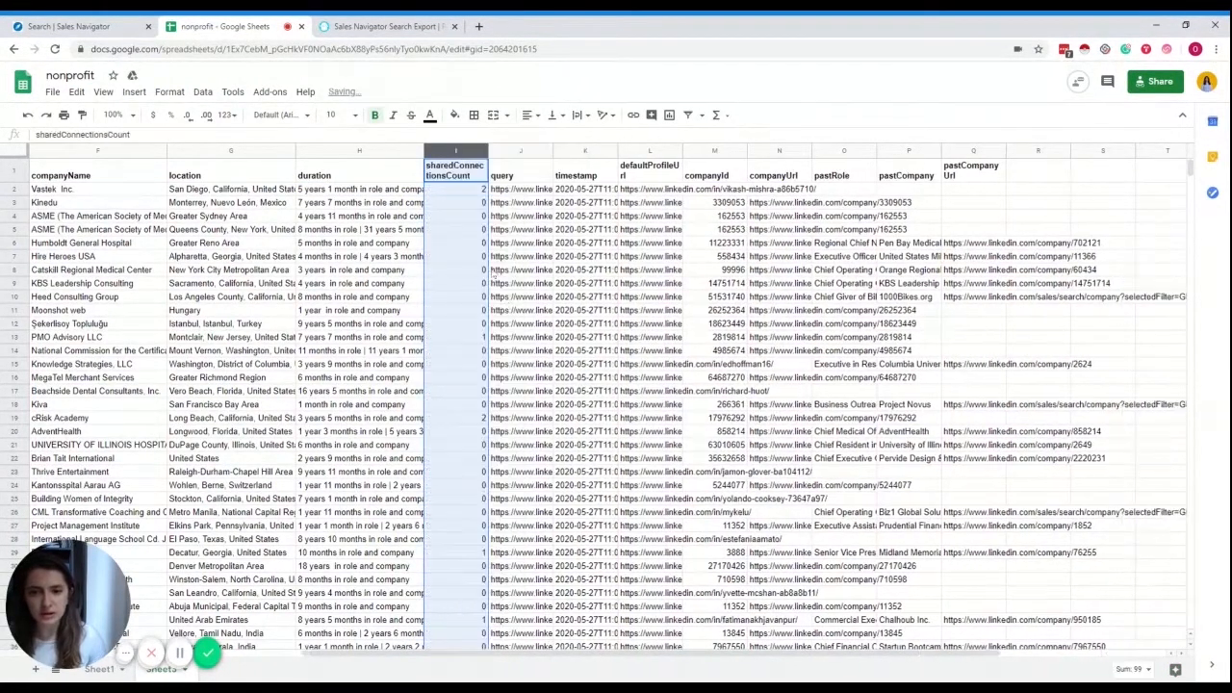
{"action": "right_click", "coordinate": [458, 149]}
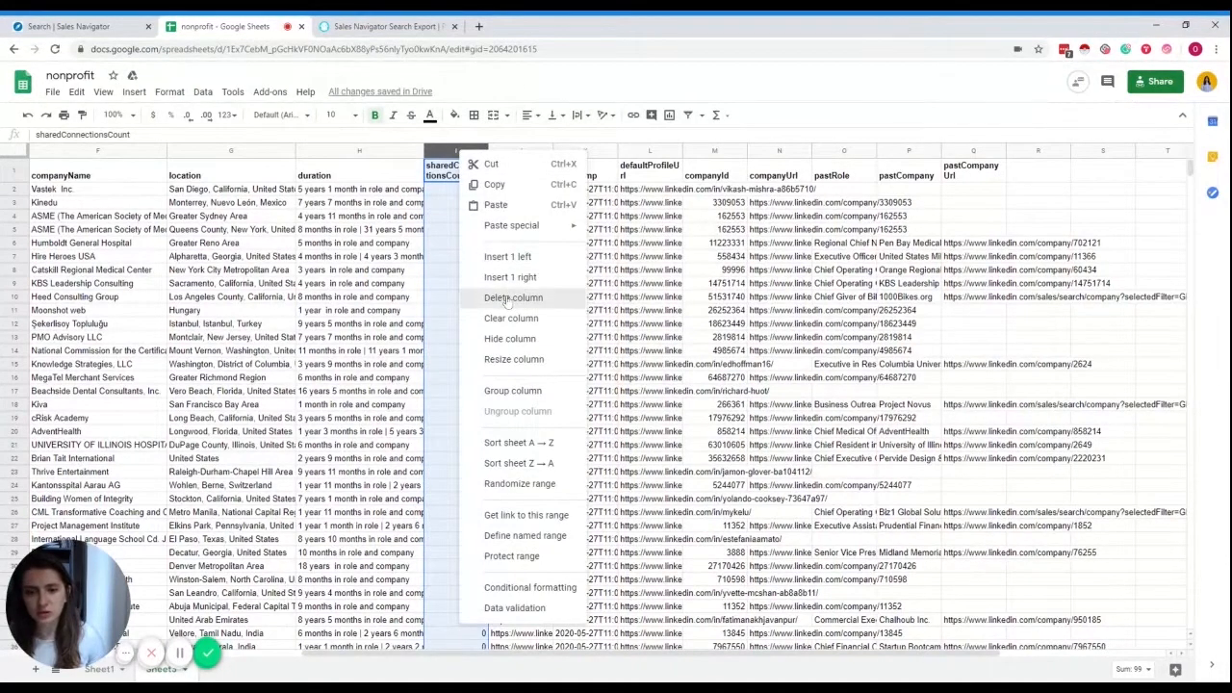
{"action": "left_click", "coordinate": [509, 300]}
- Delete the query and timestamp columns together so defaultProfileUrl follows duration
{"action": "key", "text": "Down"}
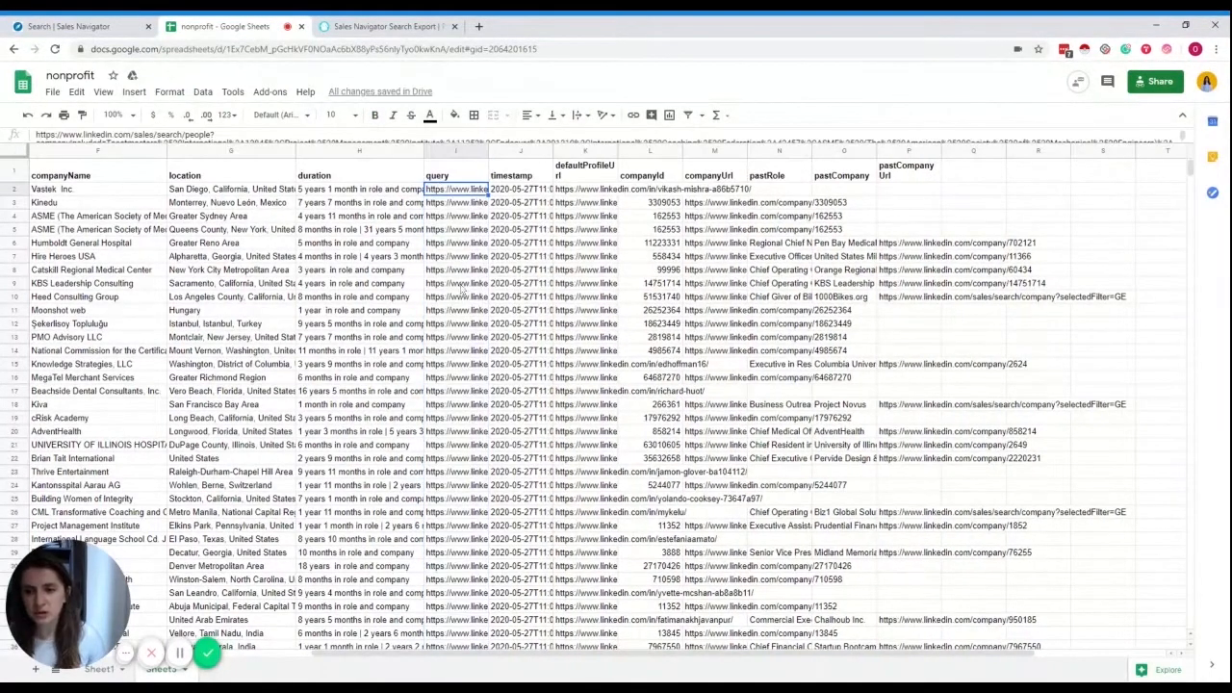
{"action": "mouse_move", "coordinate": [447, 140]}
{"action": "left_mouse_down"}
{"action": "mouse_move", "coordinate": [450, 192]}
{"action": "mouse_move", "coordinate": [450, 154]}
{"action": "left_mouse_up"}
{"action": "left_click", "coordinate": [449, 154]}
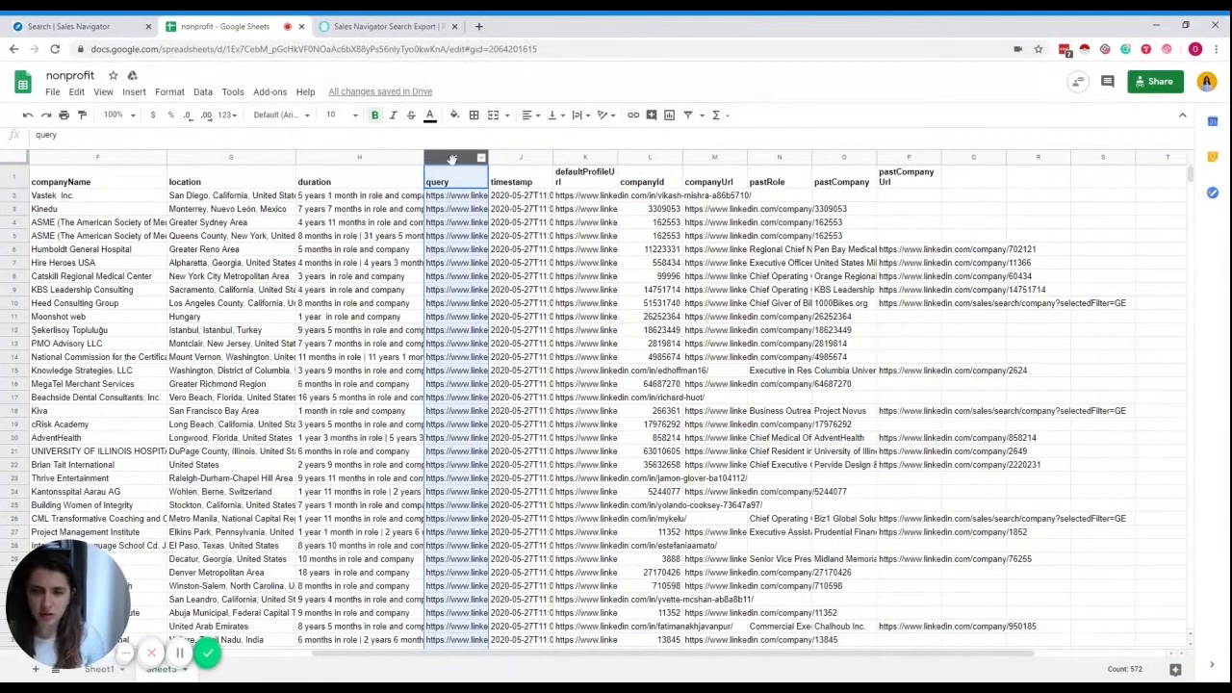
{"action": "right_click", "coordinate": [452, 159]}
{"action": "left_click", "coordinate": [456, 157]}
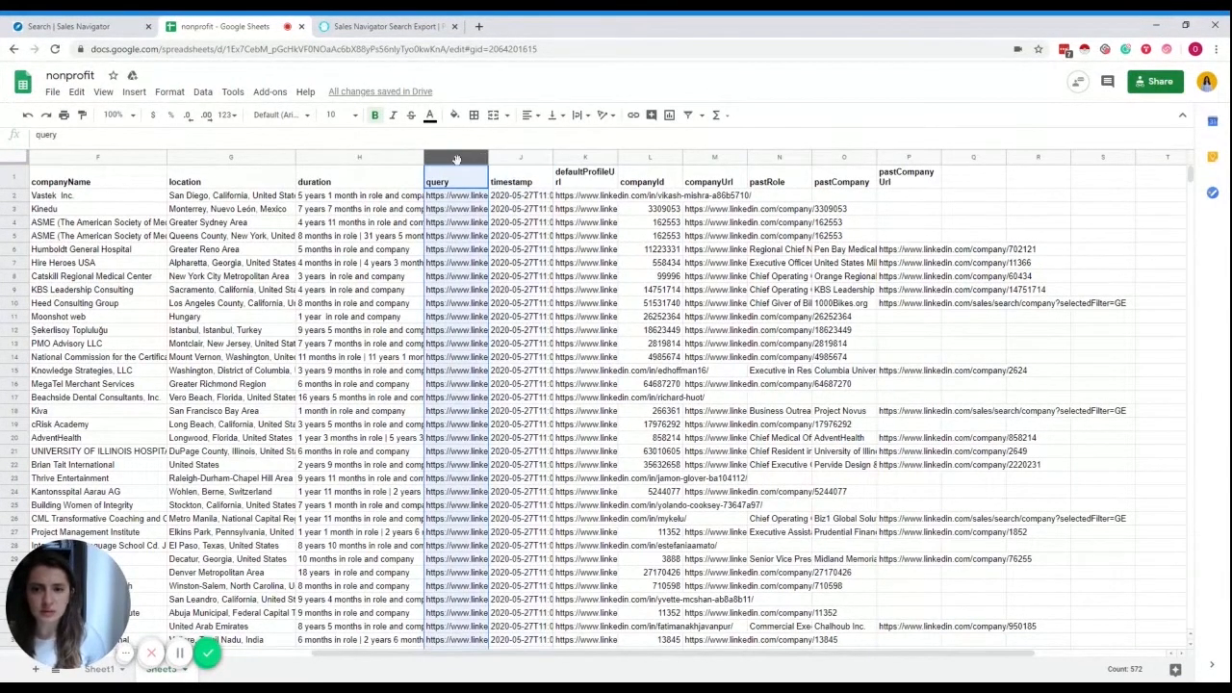
{"action": "left_click", "coordinate": [536, 159], "text": "shift"}
{"action": "right_click", "coordinate": [536, 159]}
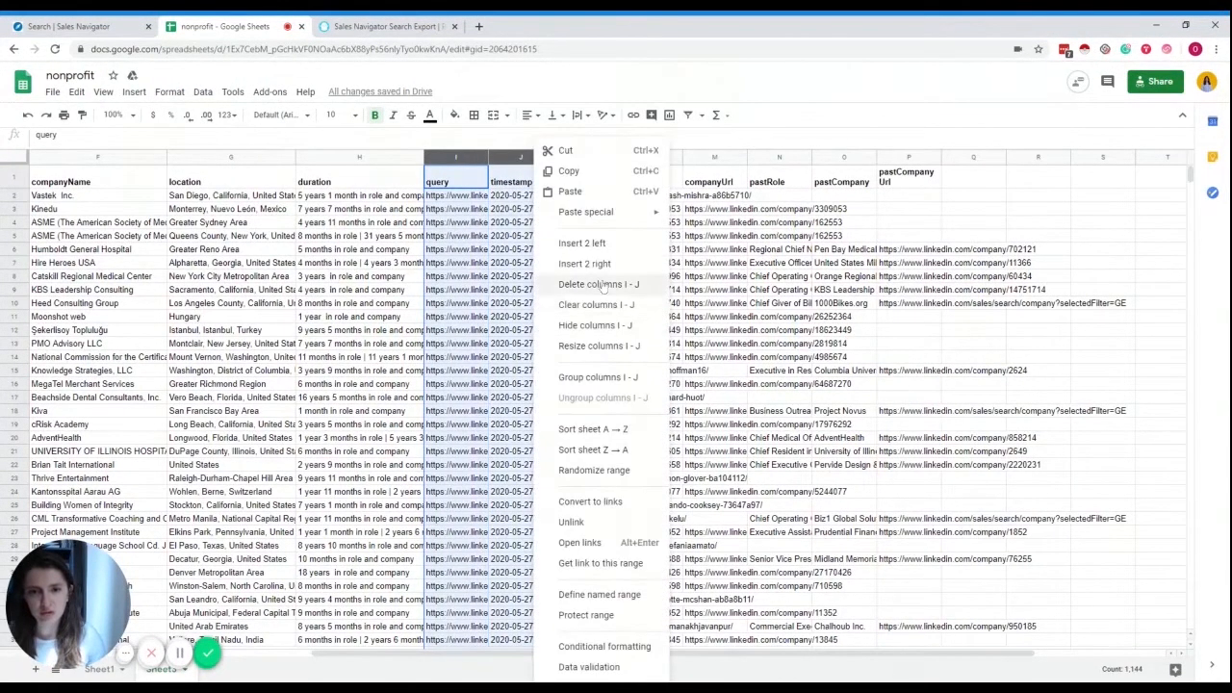
{"action": "left_click", "coordinate": [597, 284]}
{"action": "left_click", "coordinate": [461, 198]}
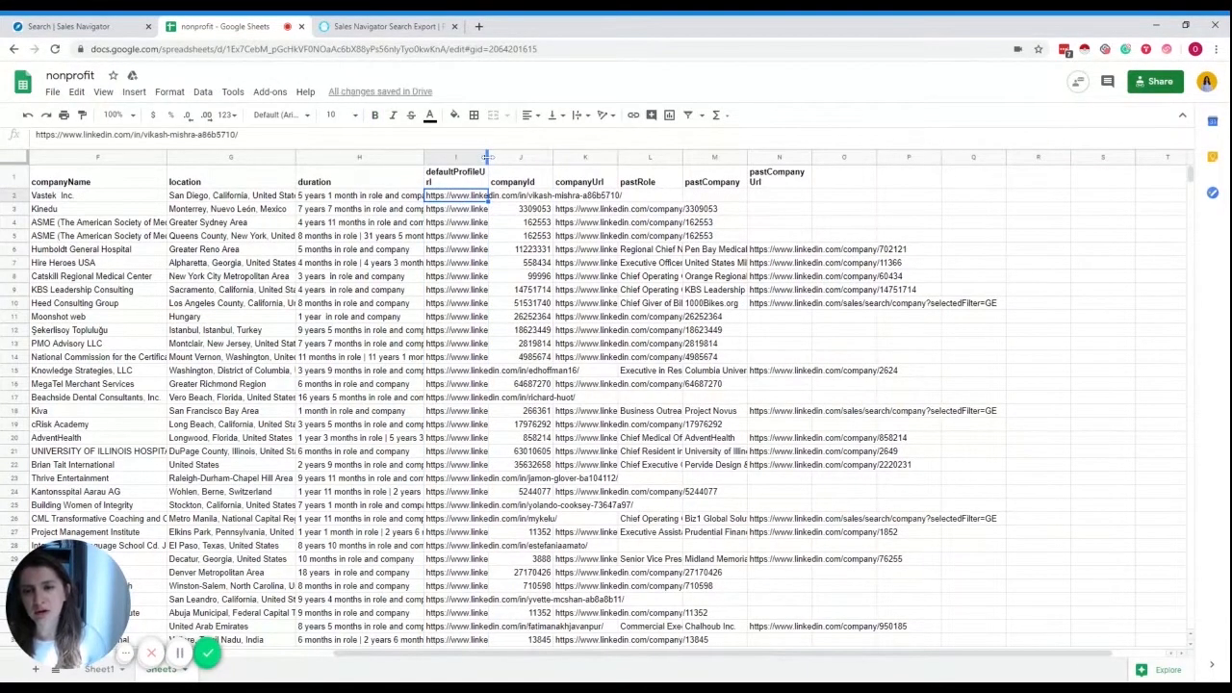
- Widen the defaultProfileUrl column
{"action": "left_click_drag", "start_coordinate": [490, 160], "coordinate": [532, 160]}
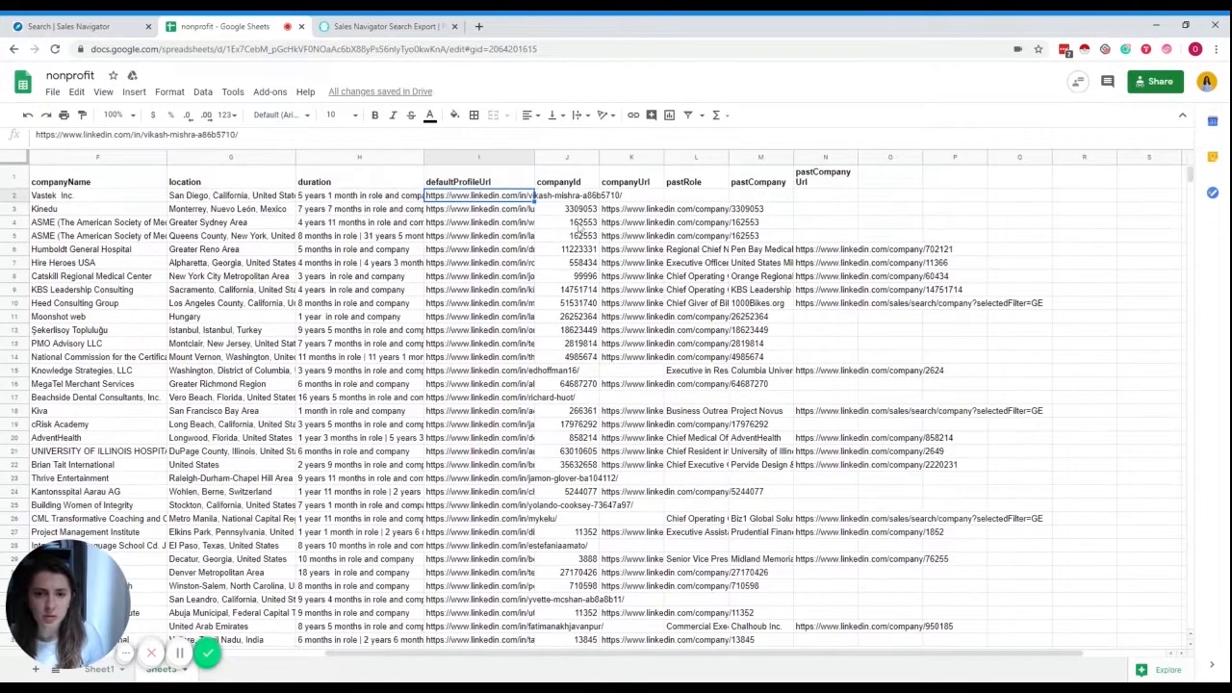
{"action": "left_click", "coordinate": [584, 236]}
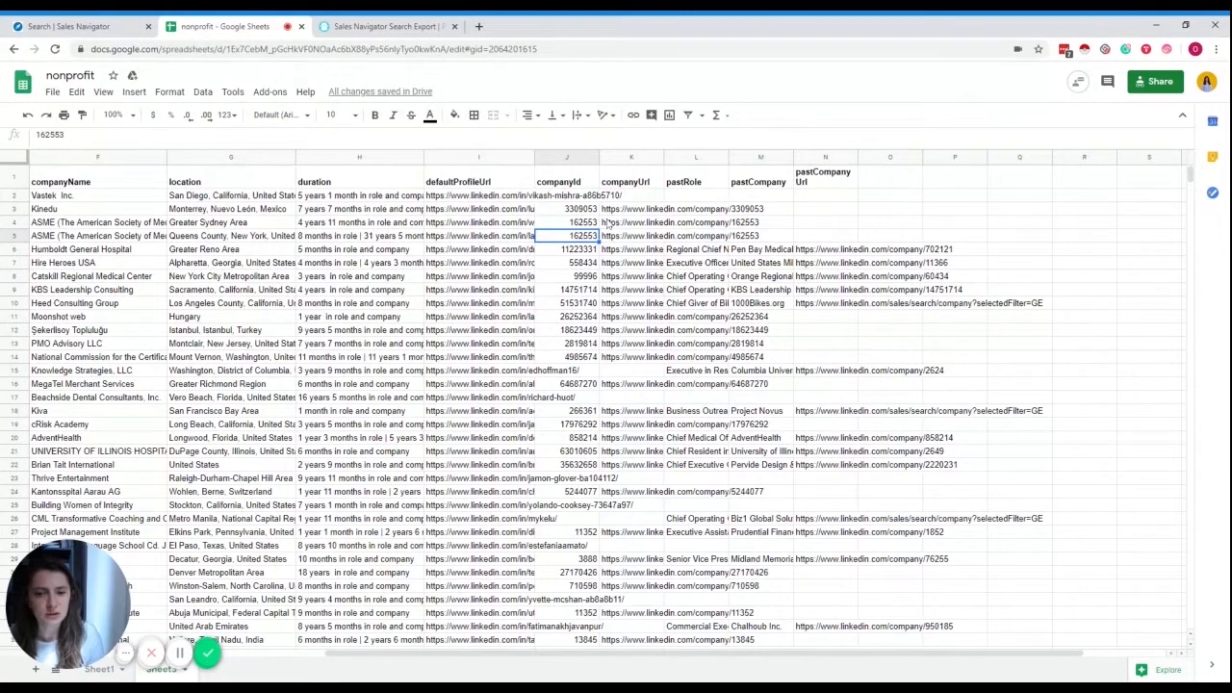
{"action": "left_click", "coordinate": [653, 211]}
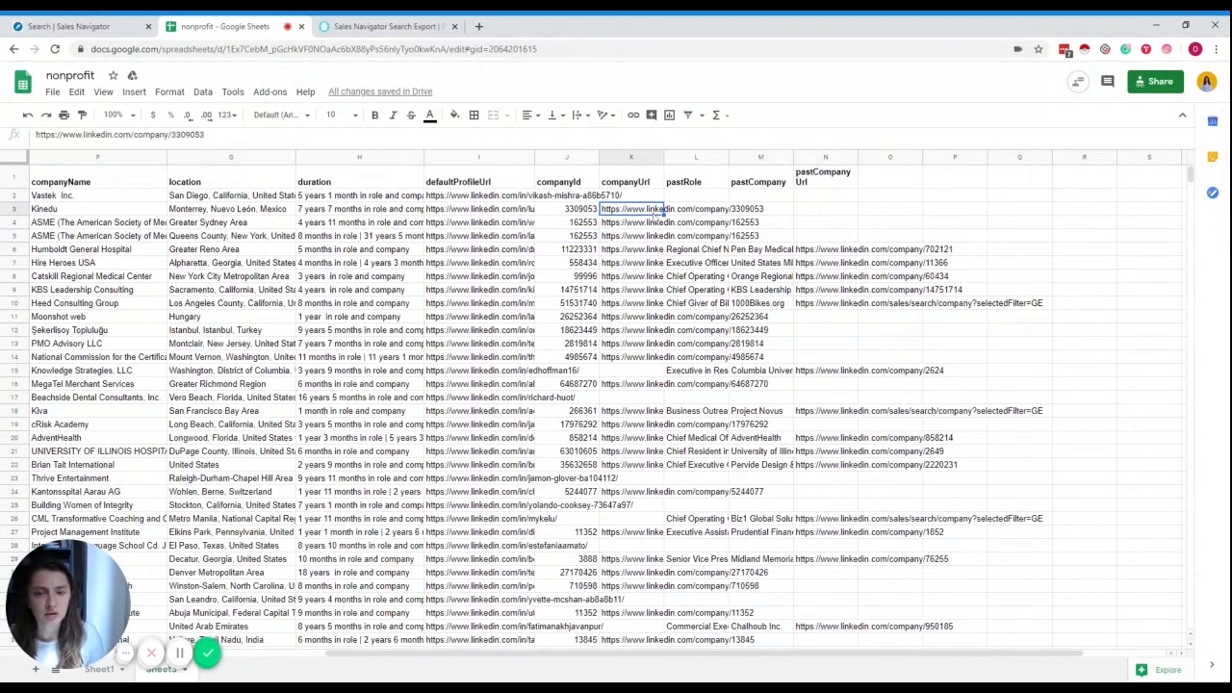
{"action": "left_click", "coordinate": [710, 208]}
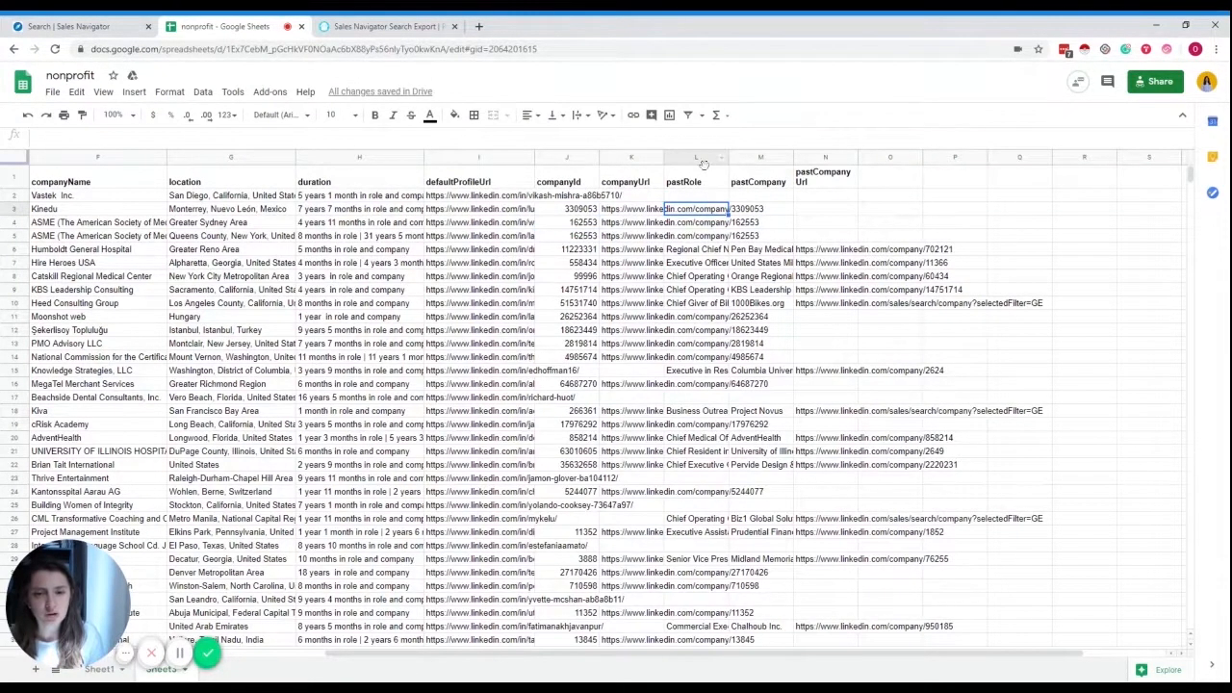
- Set the companyUrl column's text wrapping to Clip so links stop spilling into pastRole
{"action": "left_click", "coordinate": [612, 158]}
{"action": "left_click", "coordinate": [577, 115]}
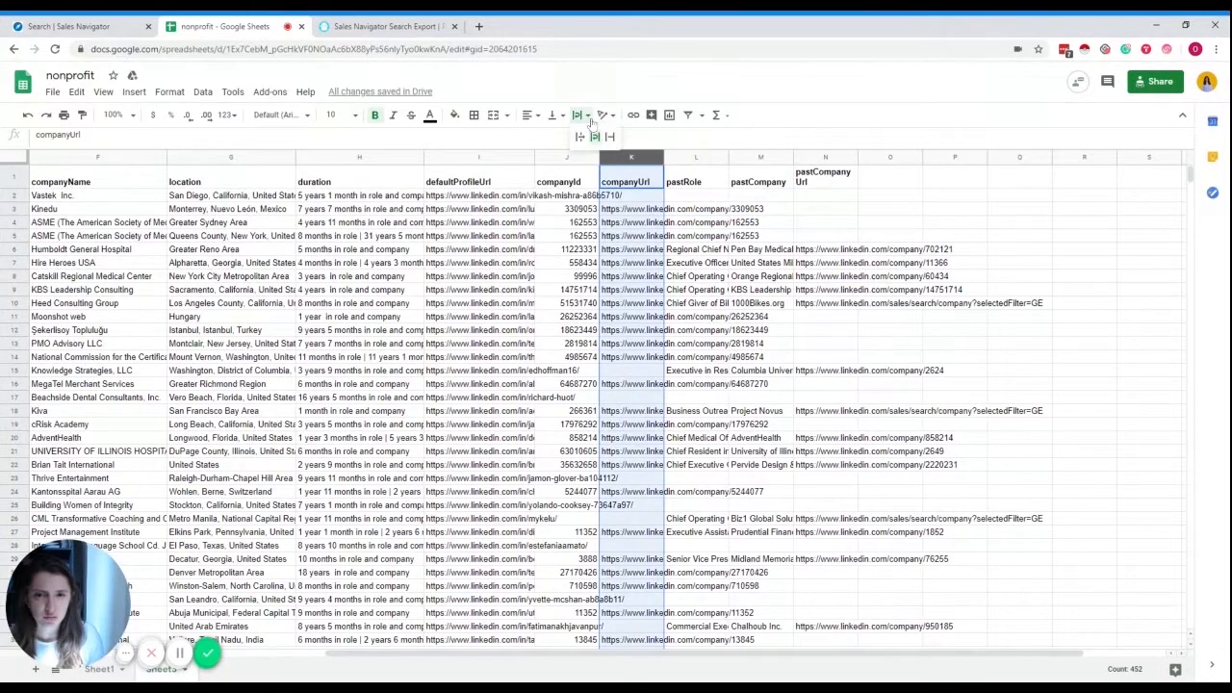
{"action": "left_click", "coordinate": [618, 144]}
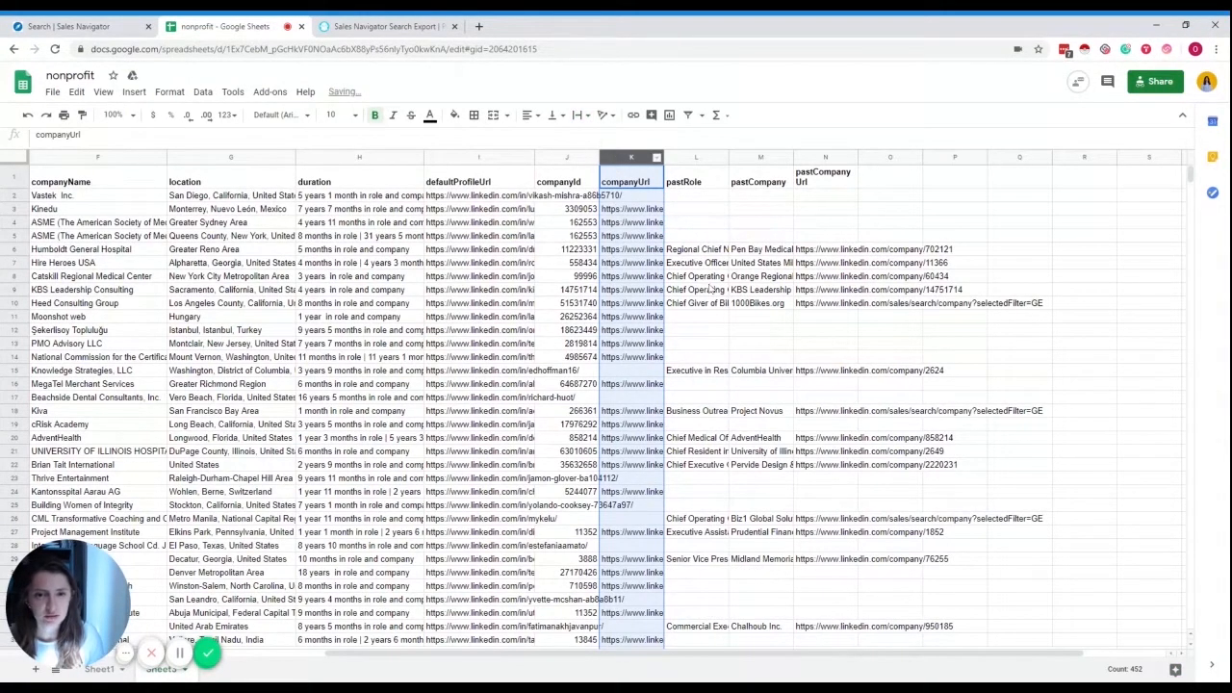
{"action": "scroll", "coordinate": [689, 348], "scroll_direction": "down", "scroll_amount": 3}
{"action": "scroll", "coordinate": [689, 465], "scroll_direction": "down", "scroll_amount": 2}
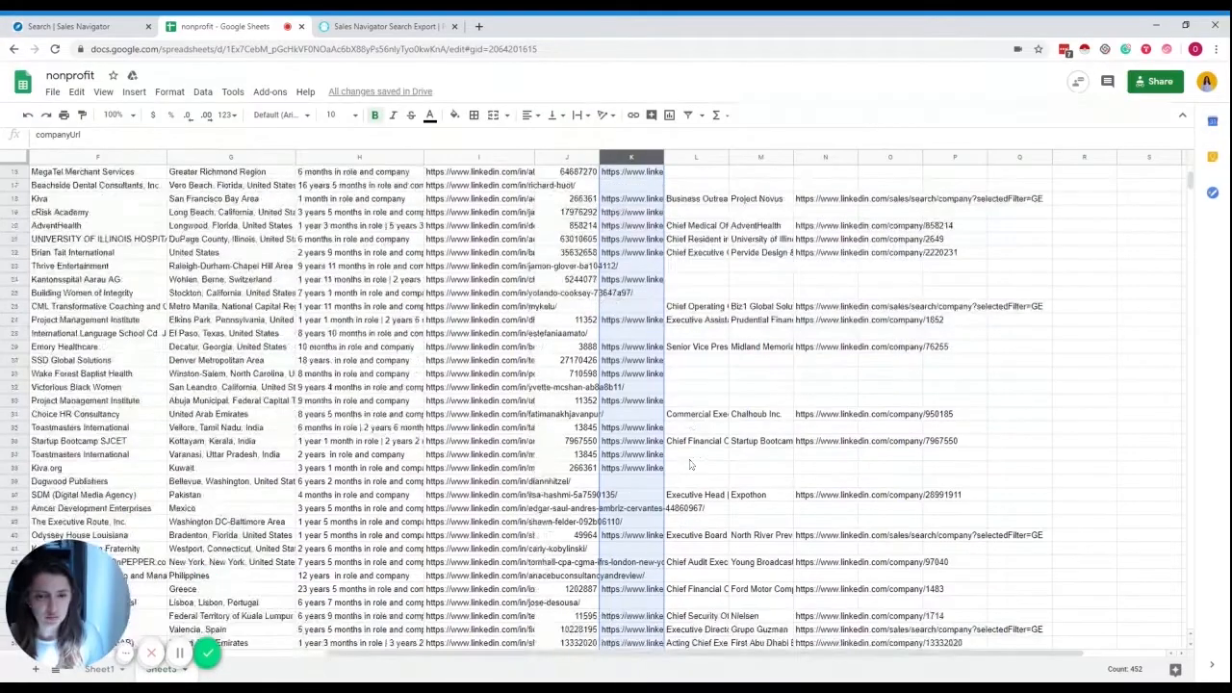
{"action": "scroll", "coordinate": [689, 465], "scroll_direction": "up", "scroll_amount": 5}
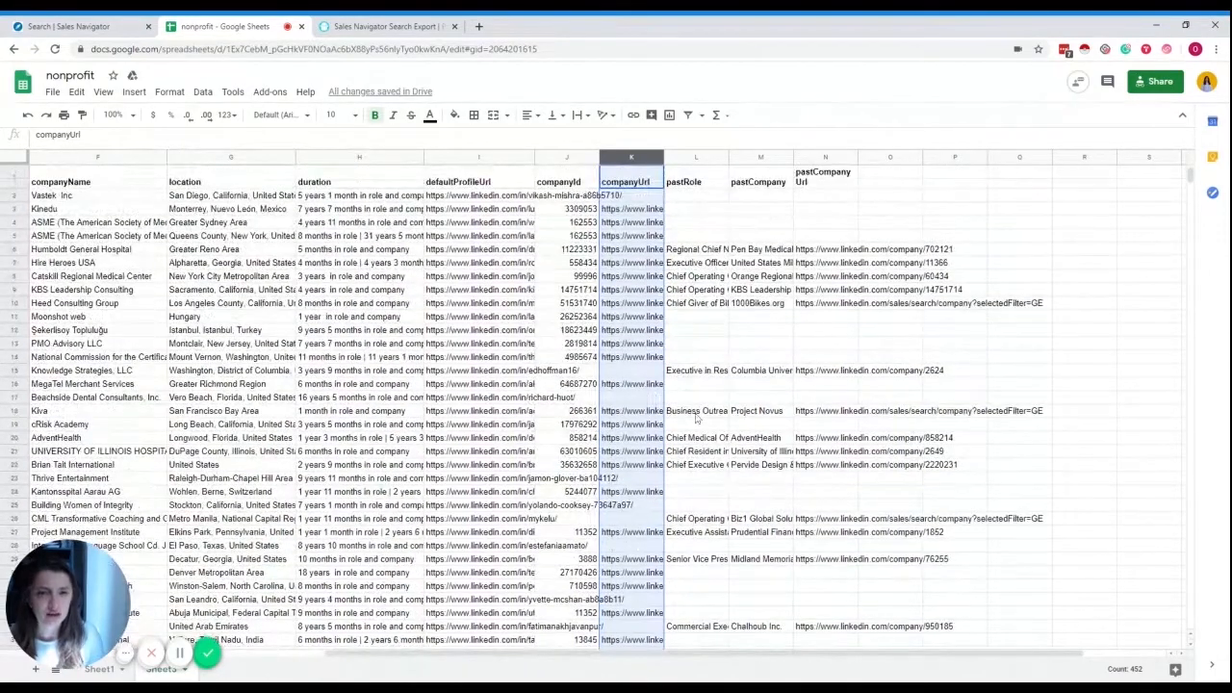
{"action": "left_click", "coordinate": [775, 197]}
{"action": "left_click", "coordinate": [828, 197]}
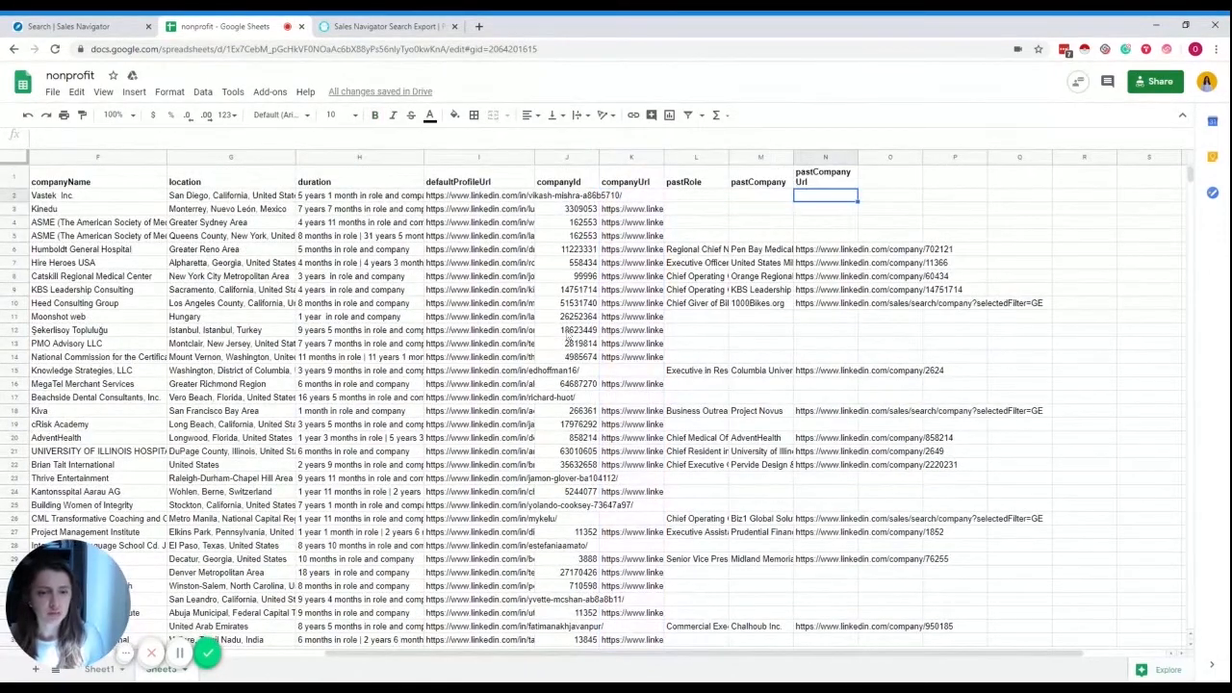
{"action": "left_click_drag", "start_coordinate": [878, 659], "coordinate": [574, 654]}
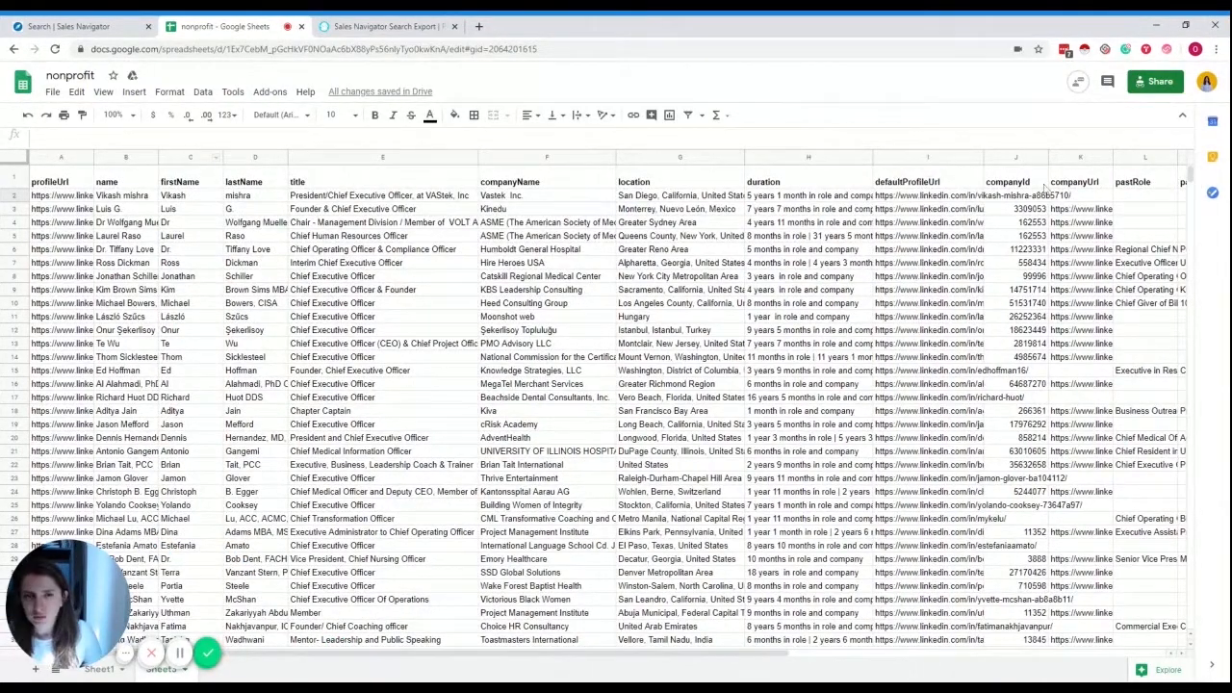
{"action": "left_click_drag", "start_coordinate": [1190, 179], "coordinate": [1192, 433]}
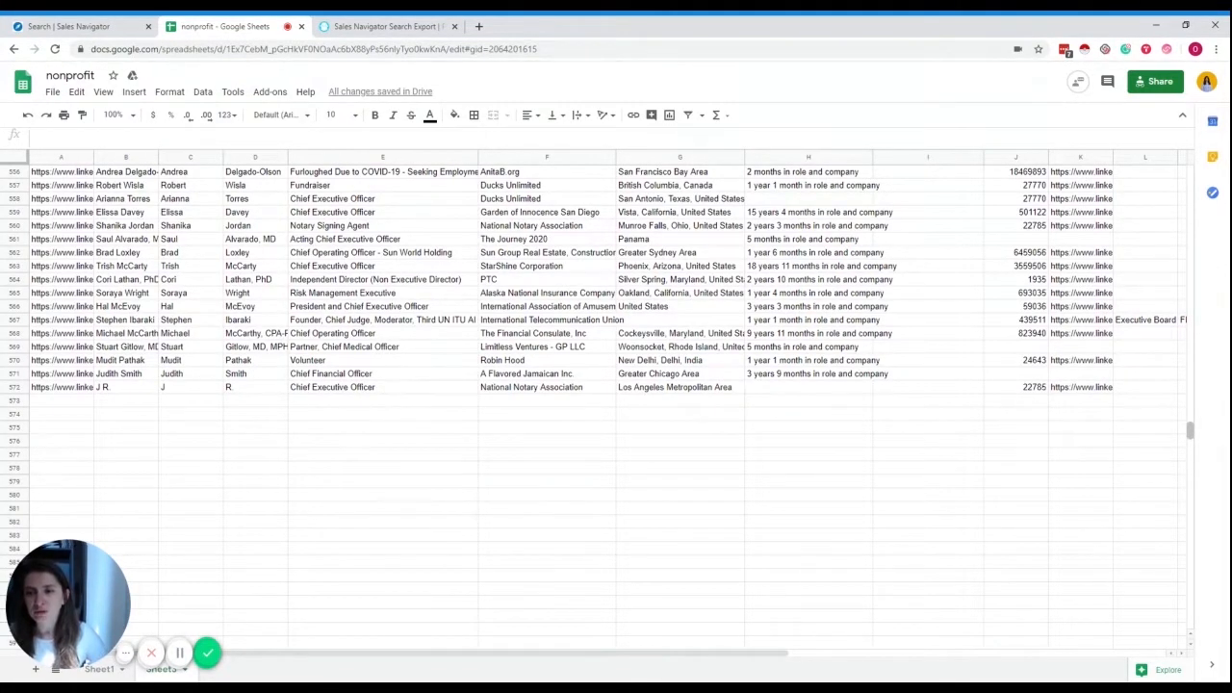
{"action": "left_click", "coordinate": [414, 293]}
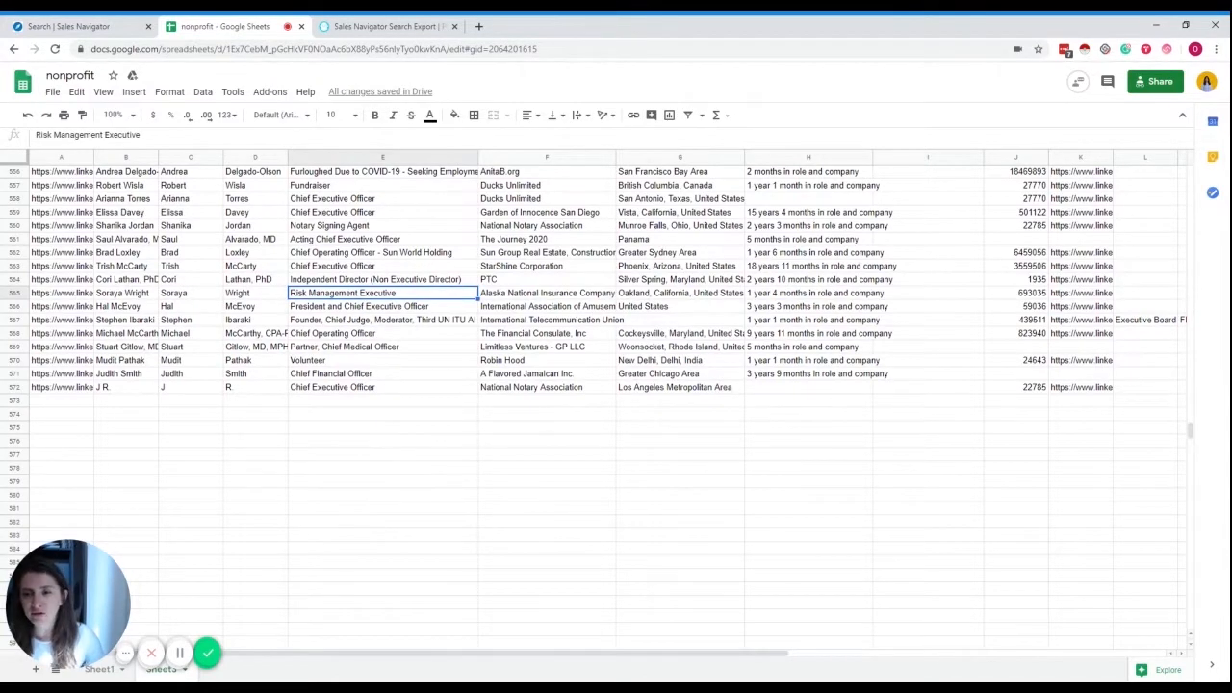